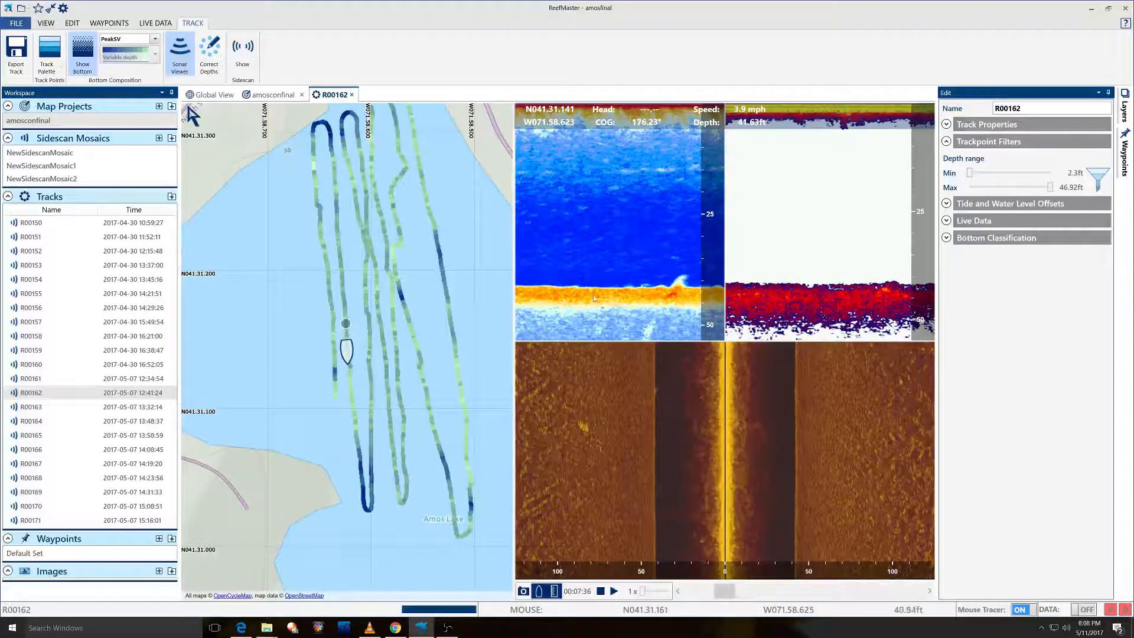
Switch from ReefMaster to the paused 'Contour Lines: The Fish Highways' webinar in Chrome.
mouse_move(530, 525)
key(alt+Tab)
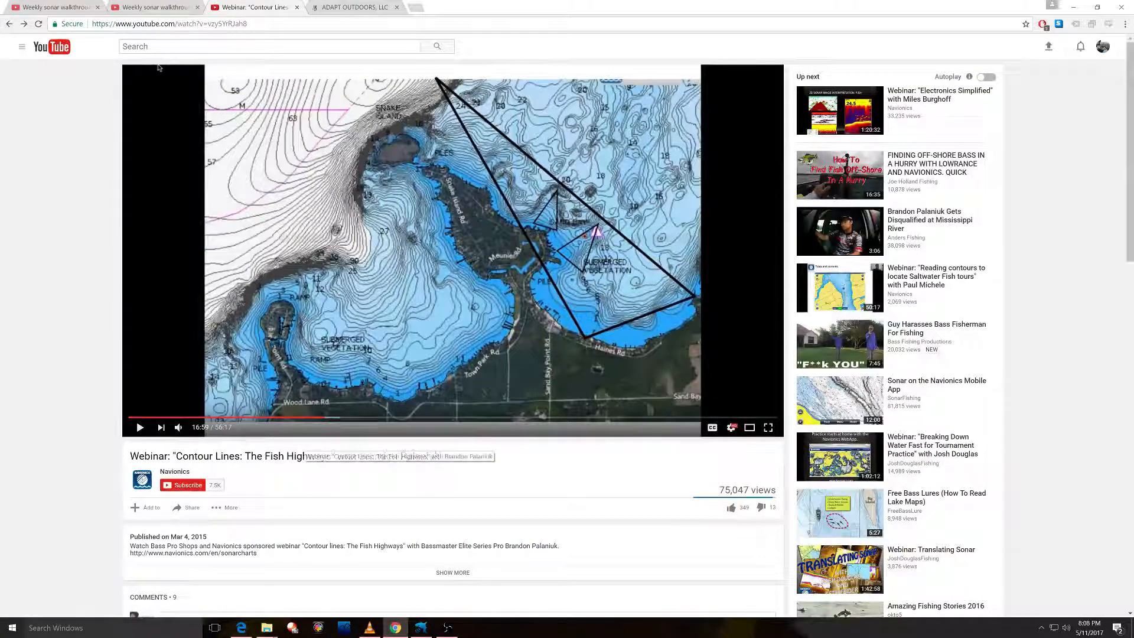
drag(444, 458, 360, 455)
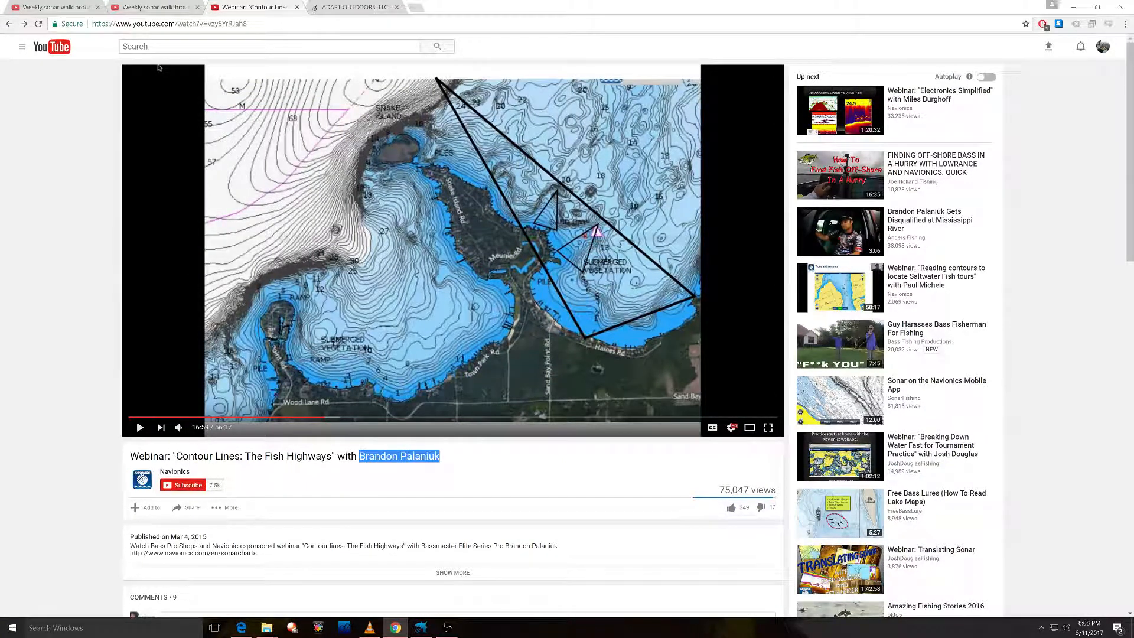
click(364, 495)
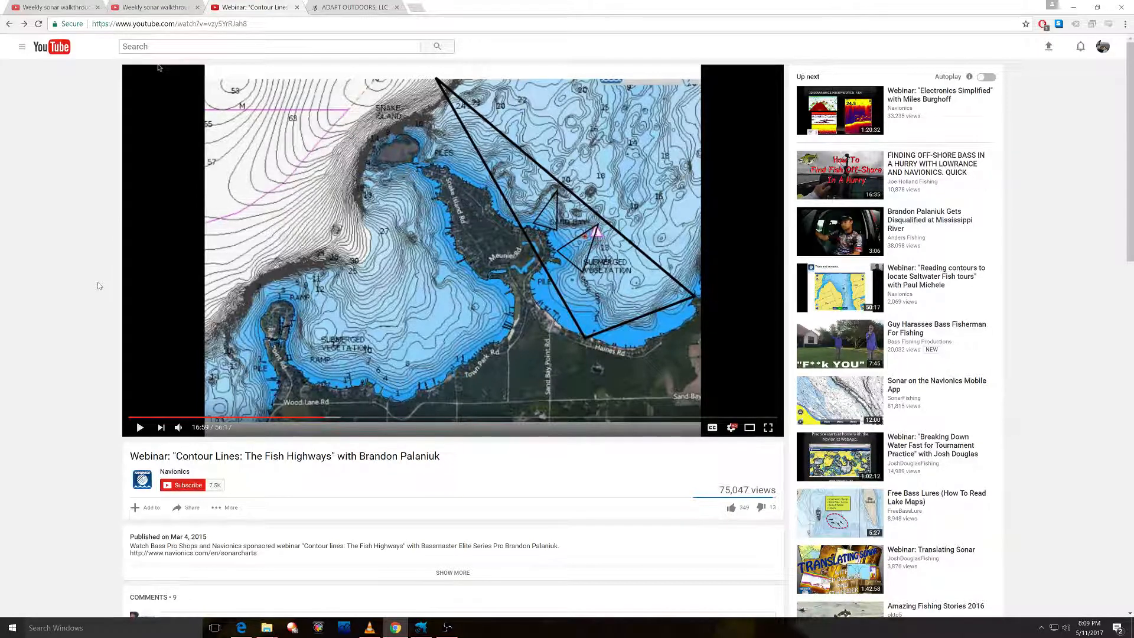
Bring the ReefMaster window back to the front from the taskbar.
click(419, 629)
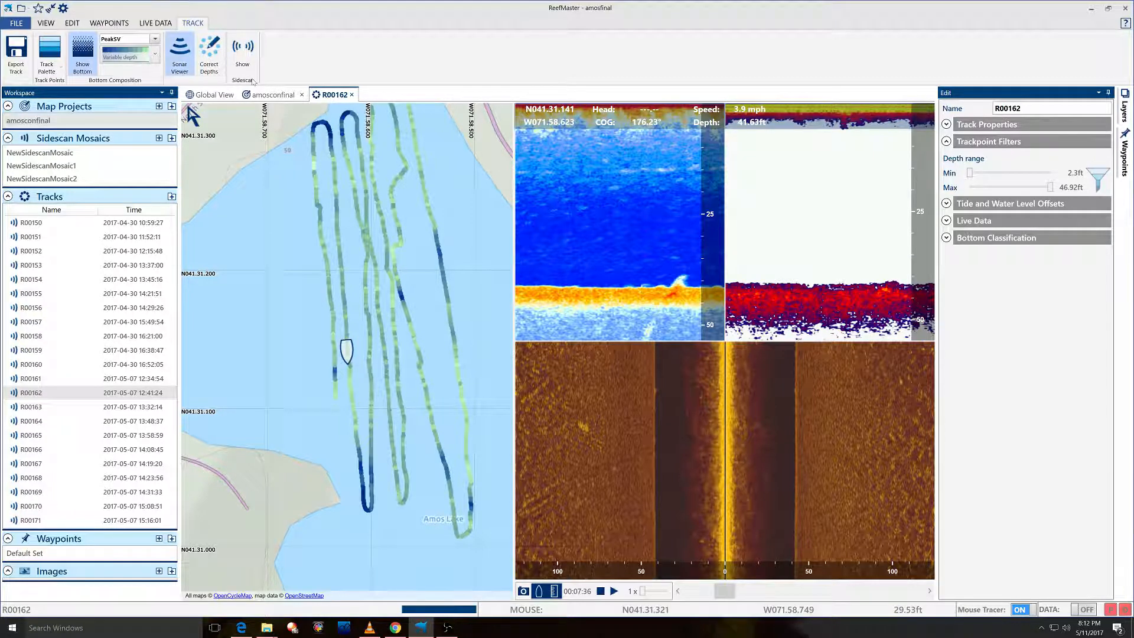
On amosconfinal, hide HardnessPSV, show minor and major contours, regenerate, and enable isobath shading.
click(264, 94)
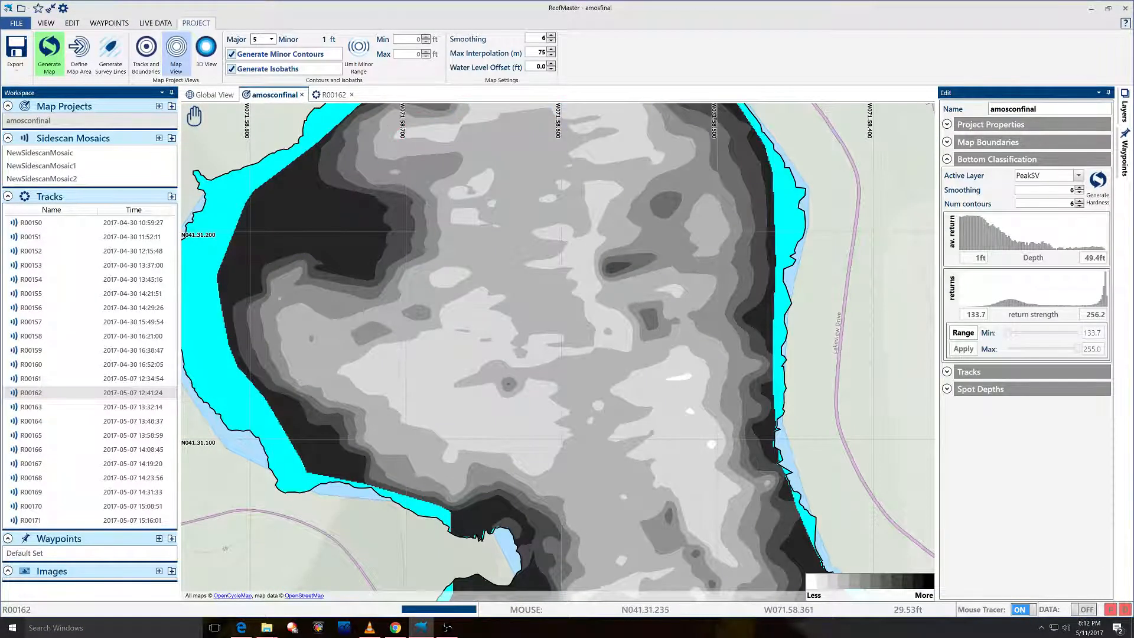
click(1124, 110)
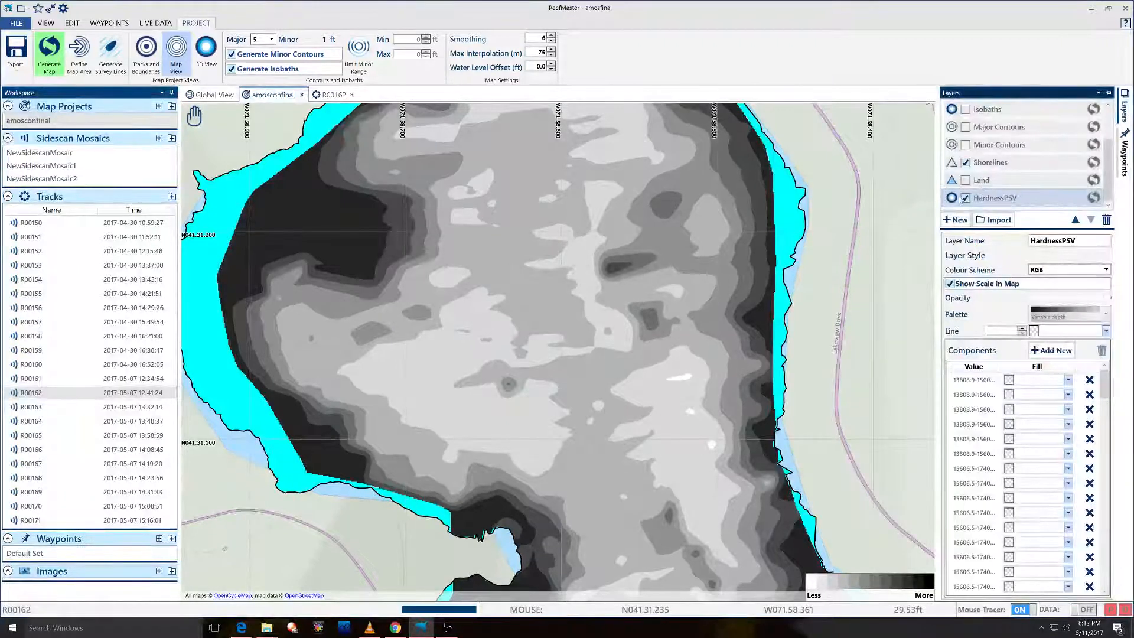
click(966, 198)
click(966, 145)
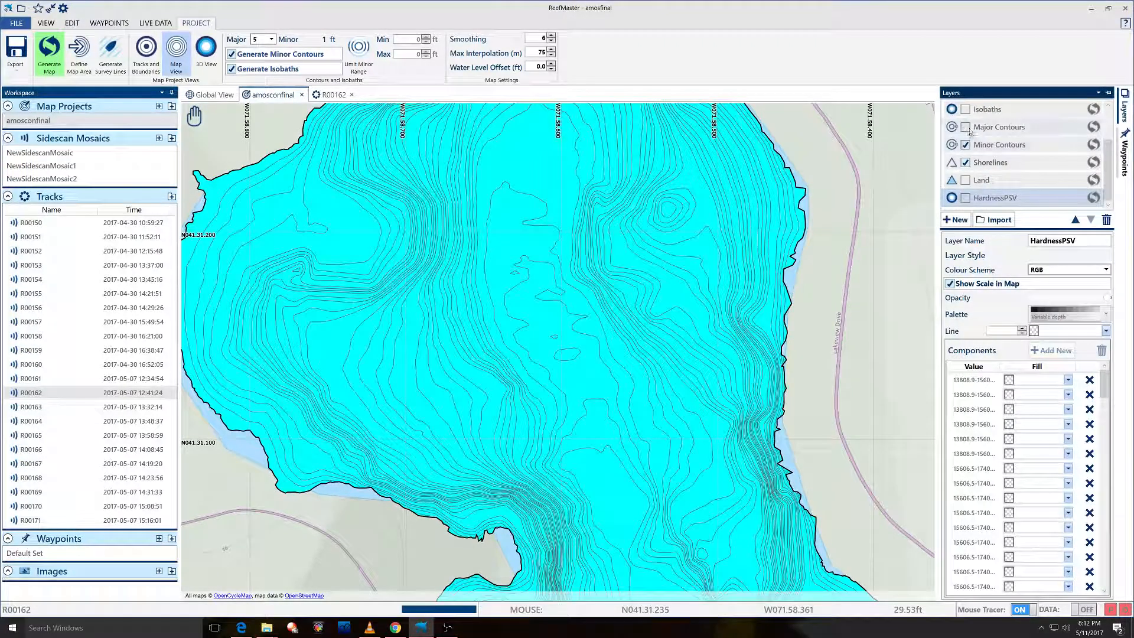
click(966, 127)
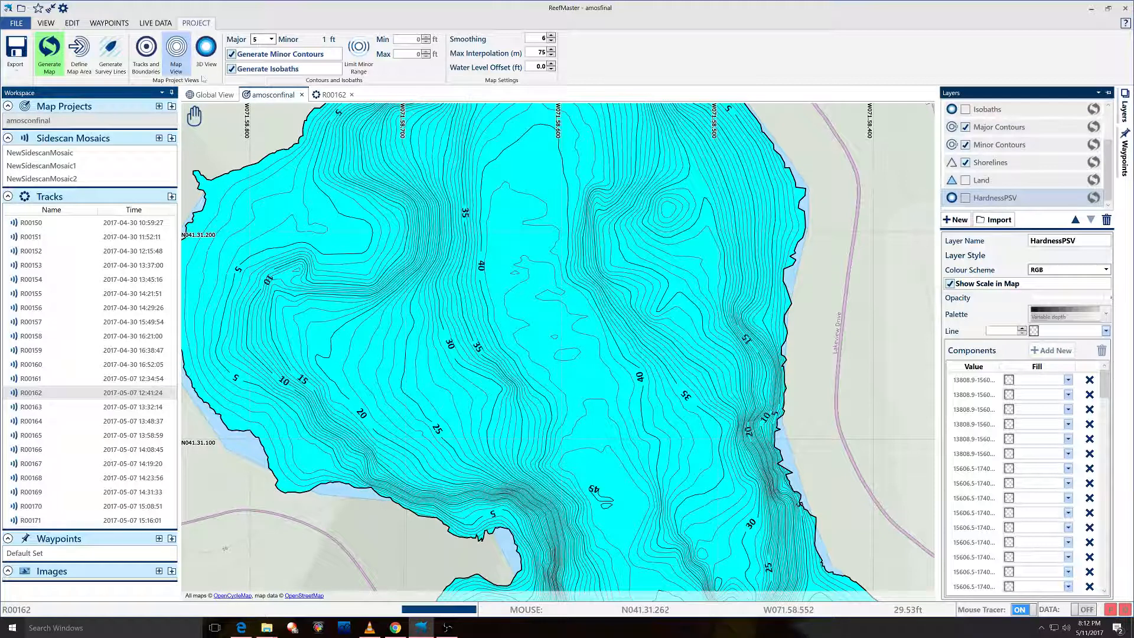
click(51, 52)
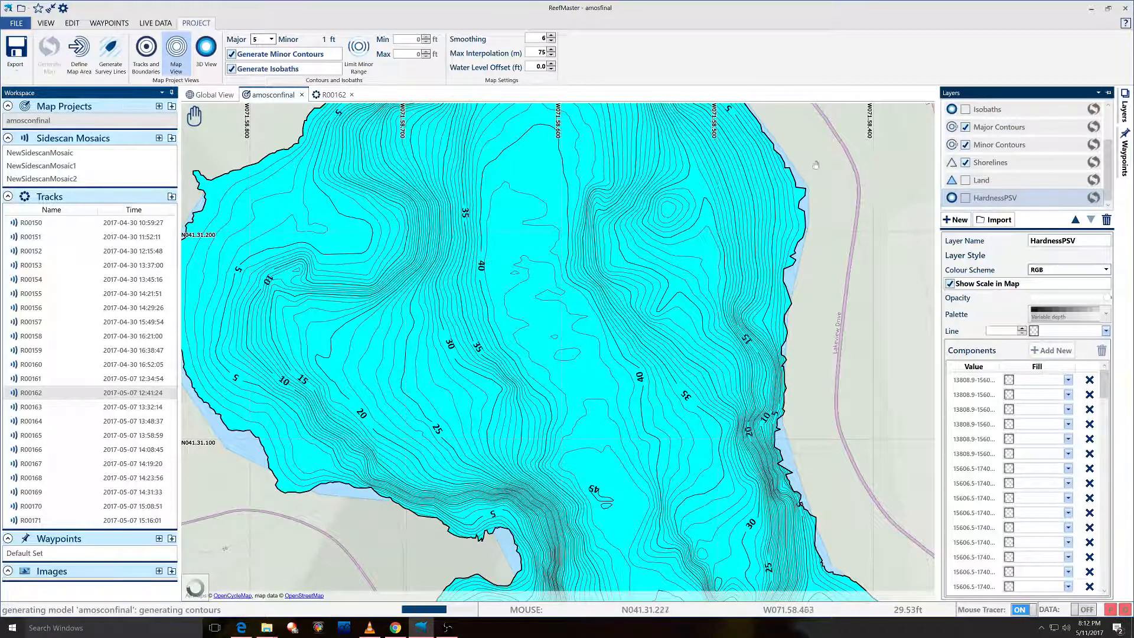
click(966, 109)
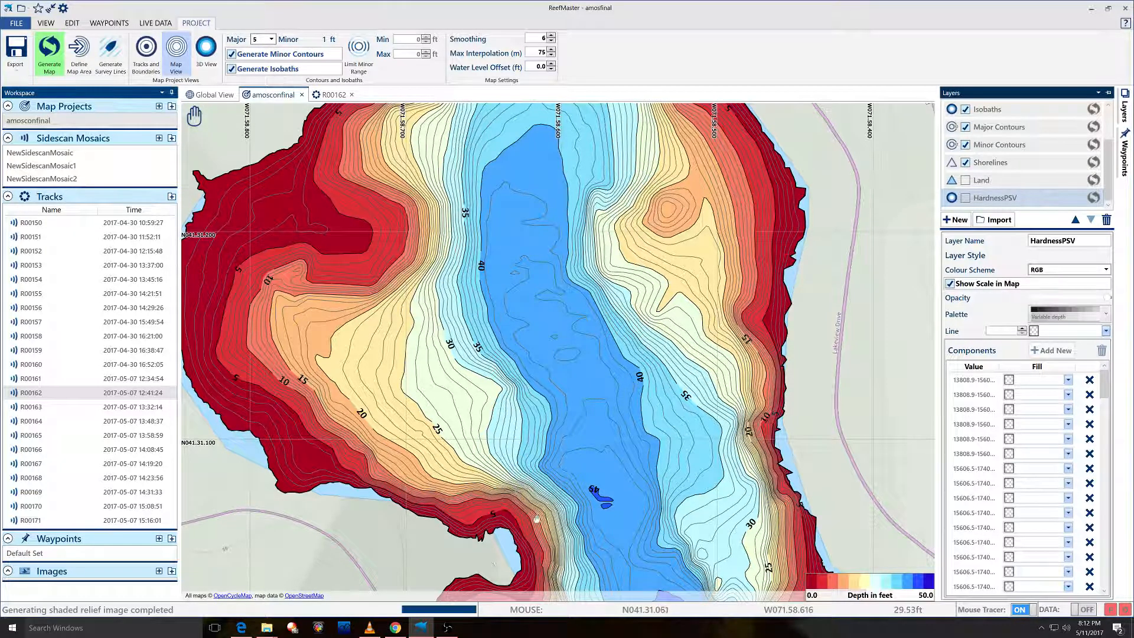
drag(523, 493, 506, 287)
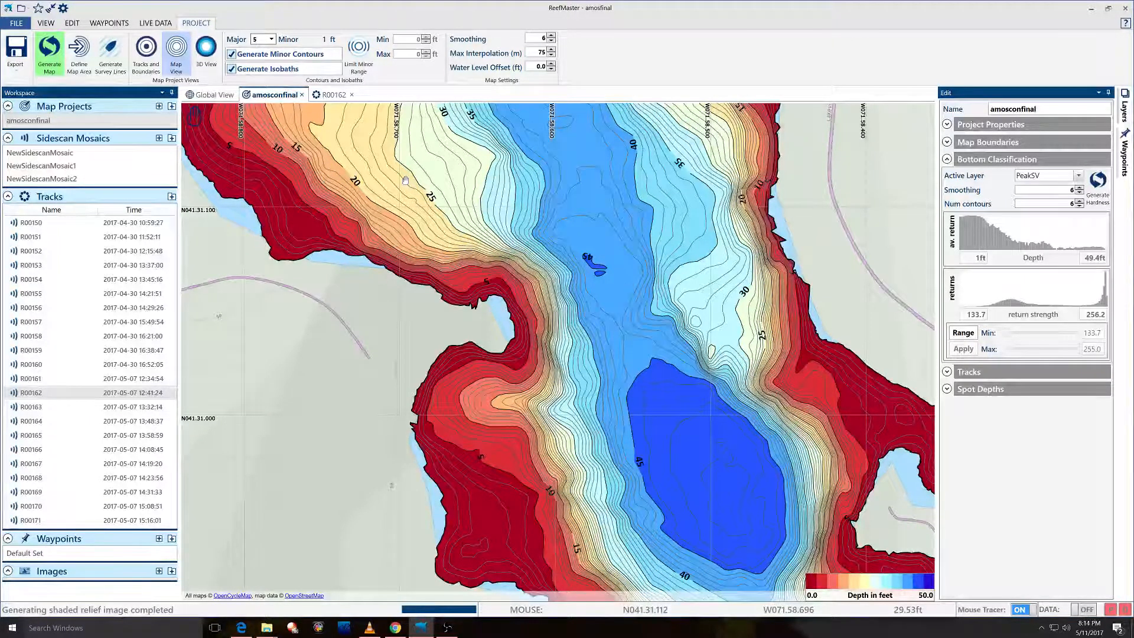
drag(405, 180, 486, 304)
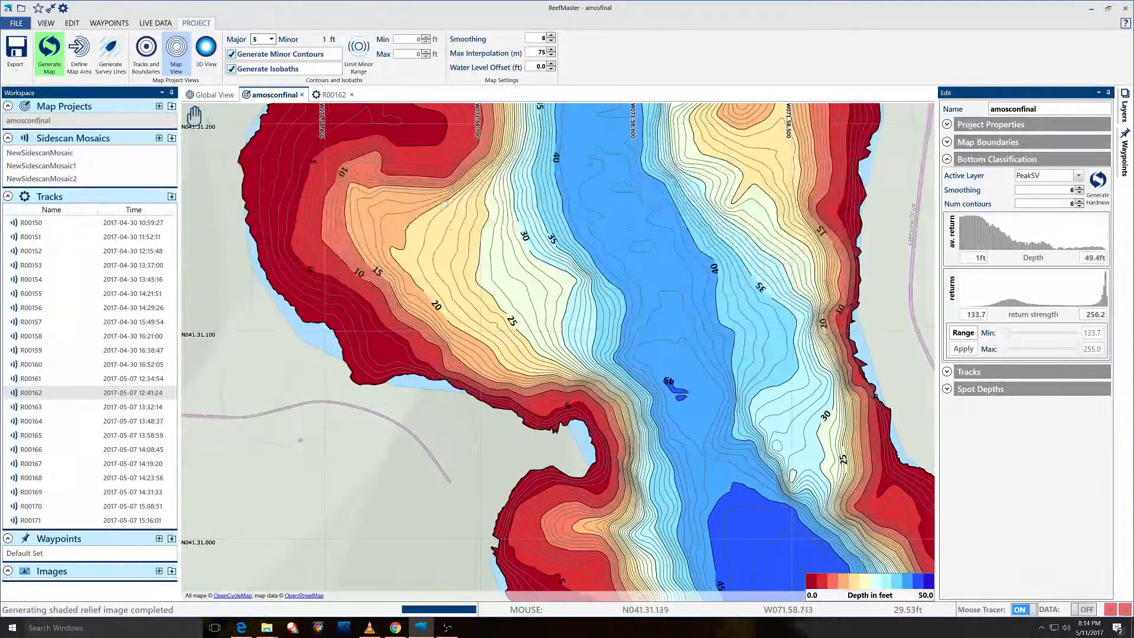
drag(423, 135, 471, 255)
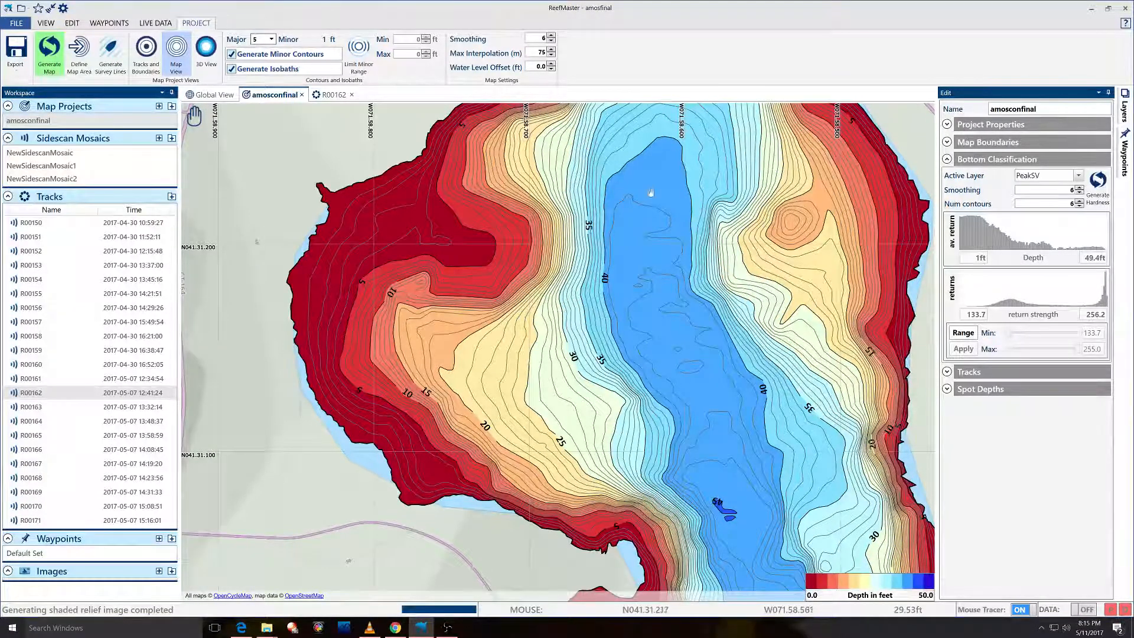
drag(506, 204, 519, 233)
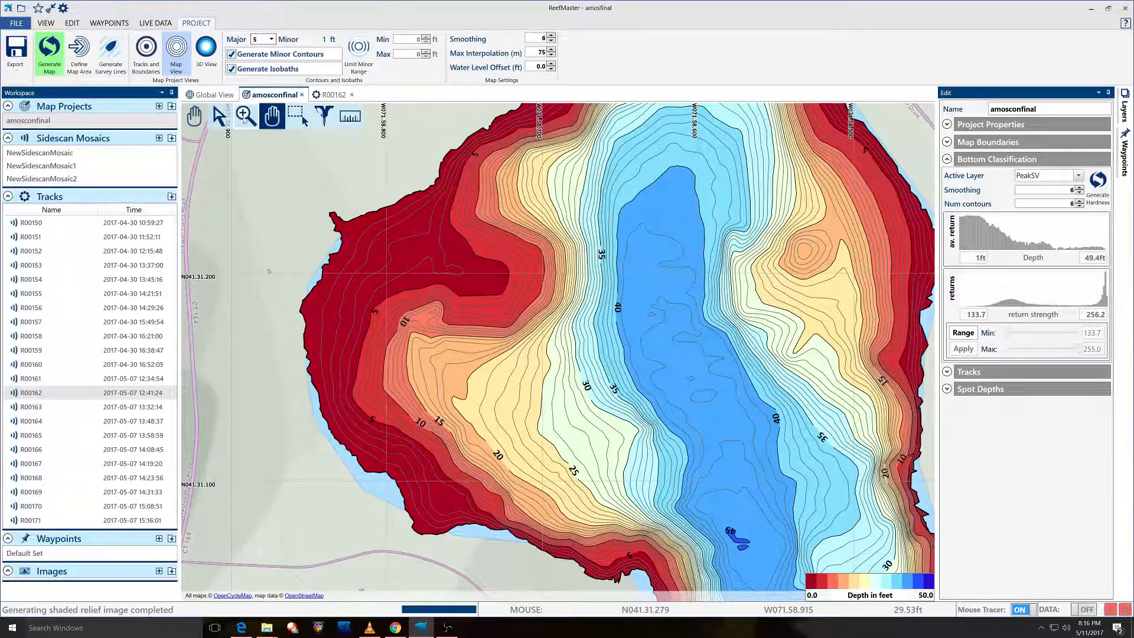
click(219, 116)
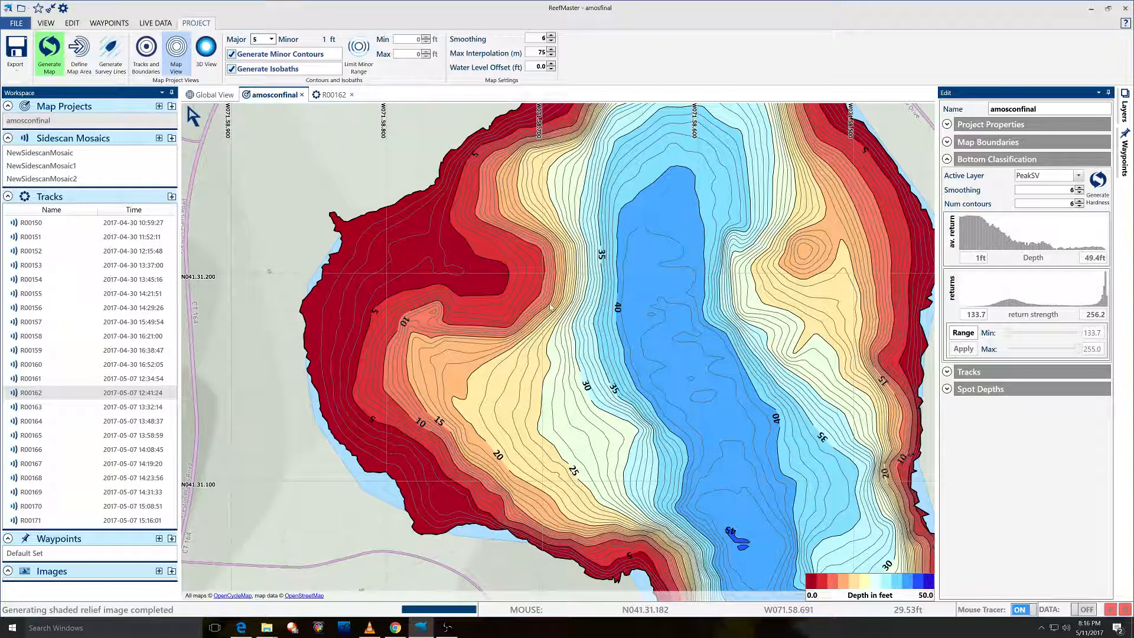
click(302, 122)
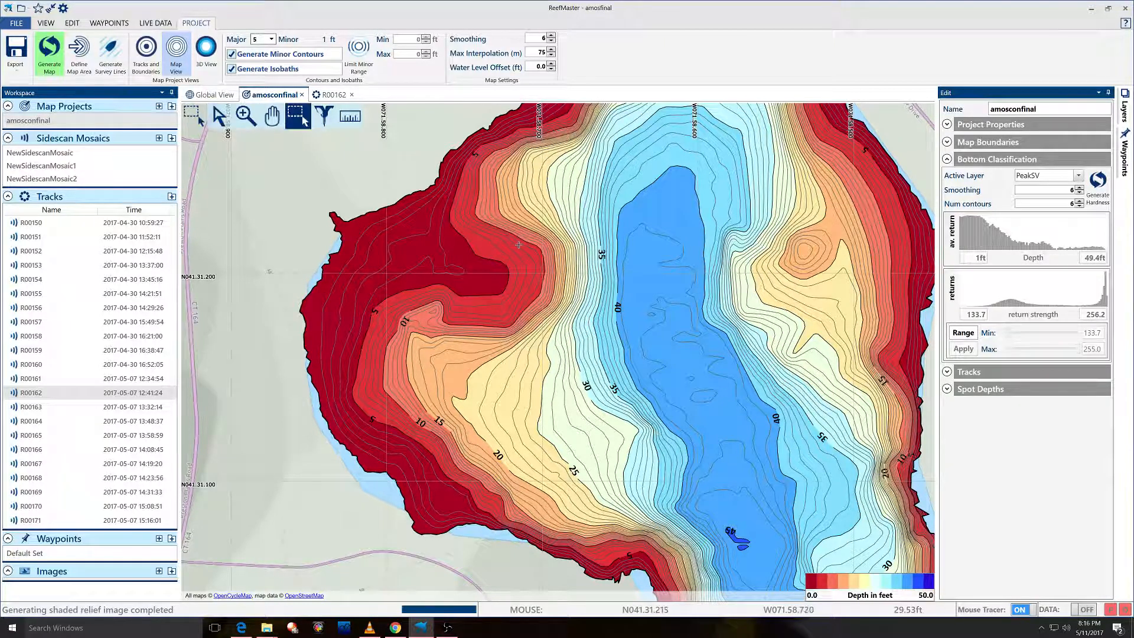
drag(497, 222, 583, 344)
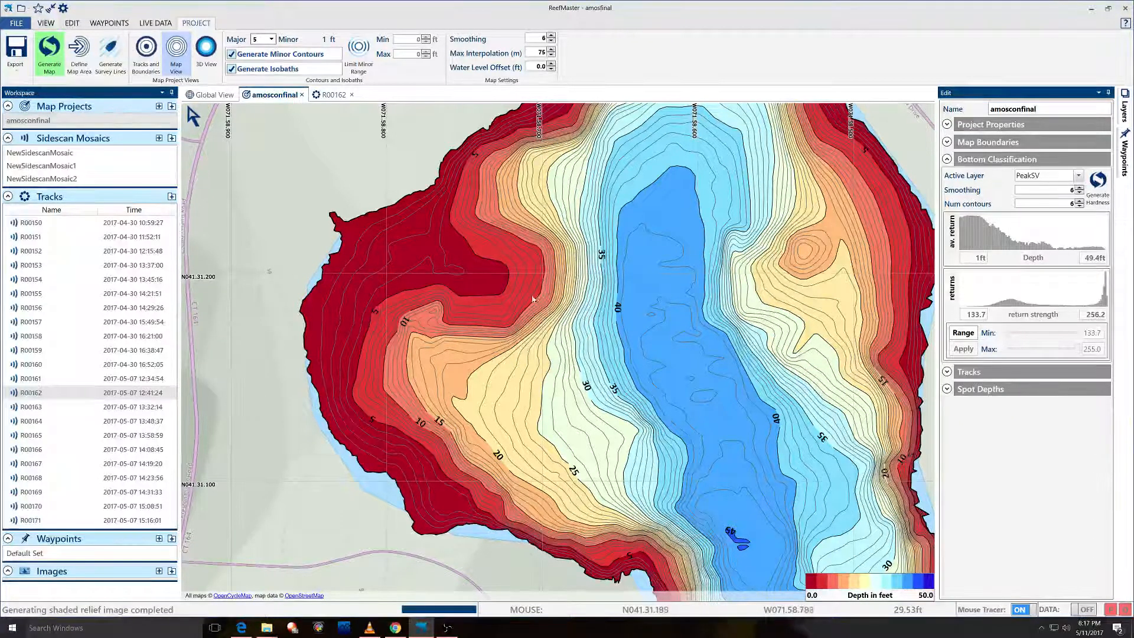
mouse_move(209, 120)
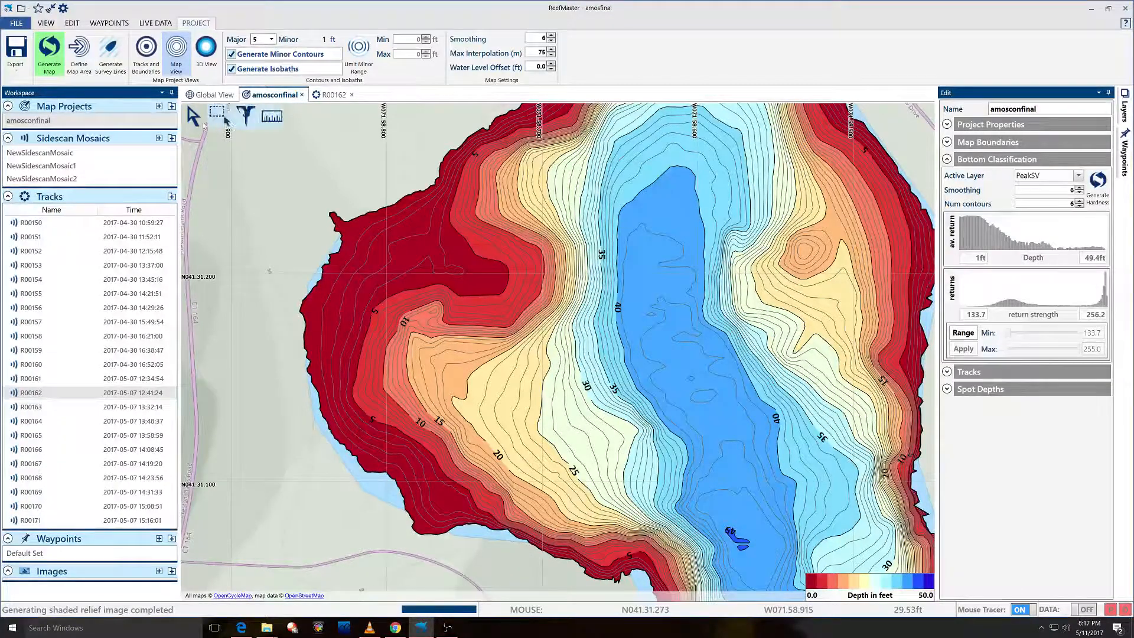
click(273, 116)
drag(673, 398, 538, 107)
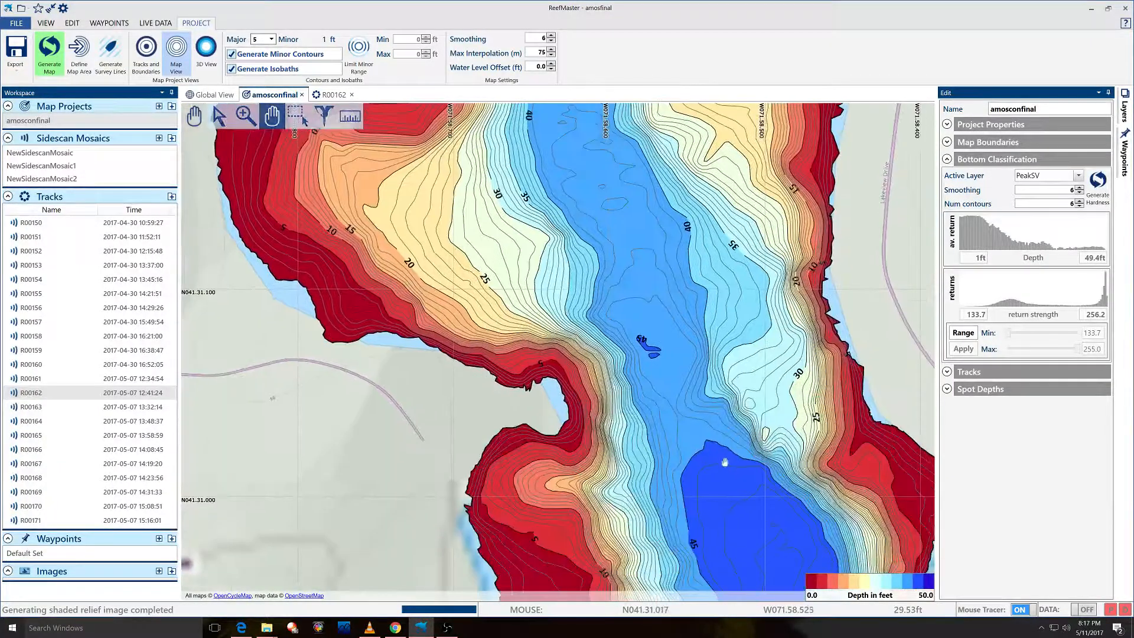
drag(724, 461, 728, 336)
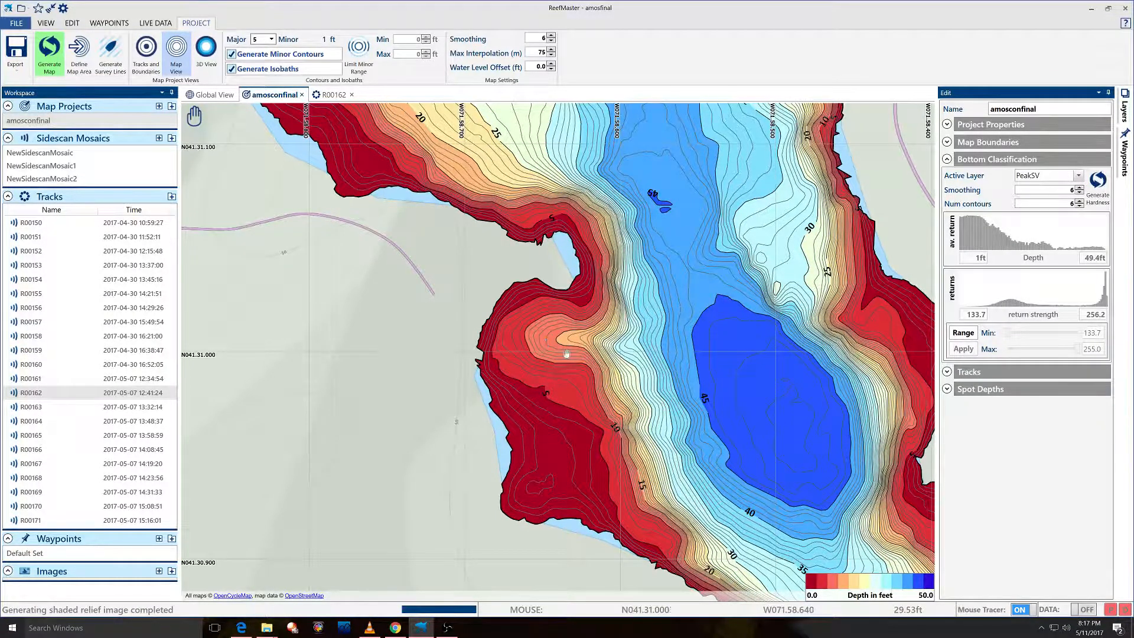
drag(690, 465, 507, 258)
drag(596, 452, 525, 278)
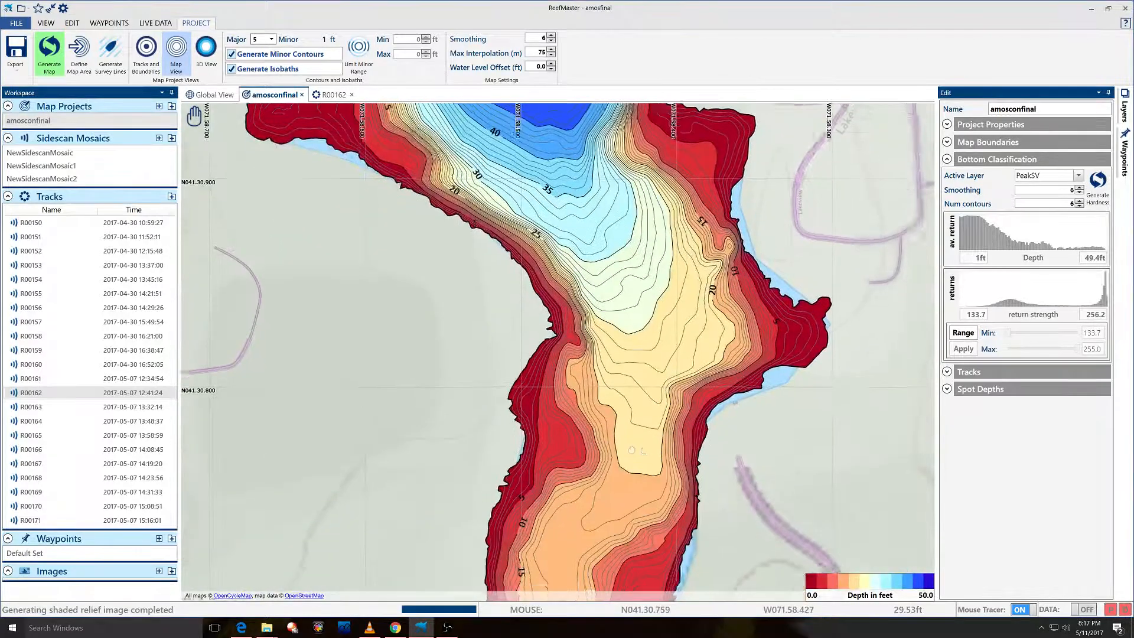
drag(631, 451, 639, 403)
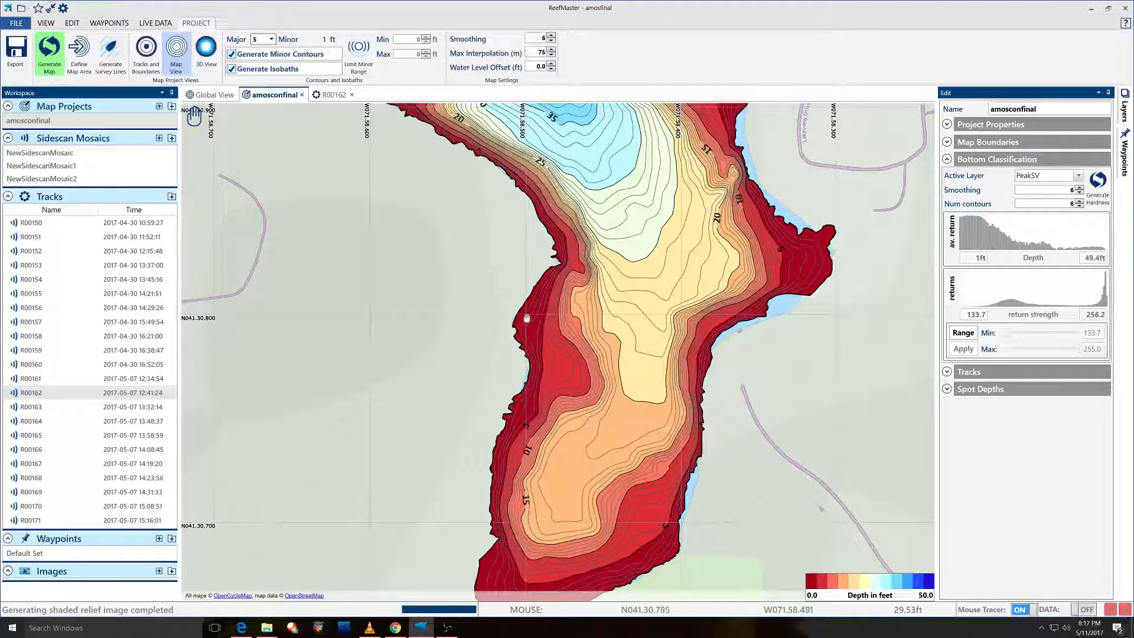
drag(584, 221, 694, 457)
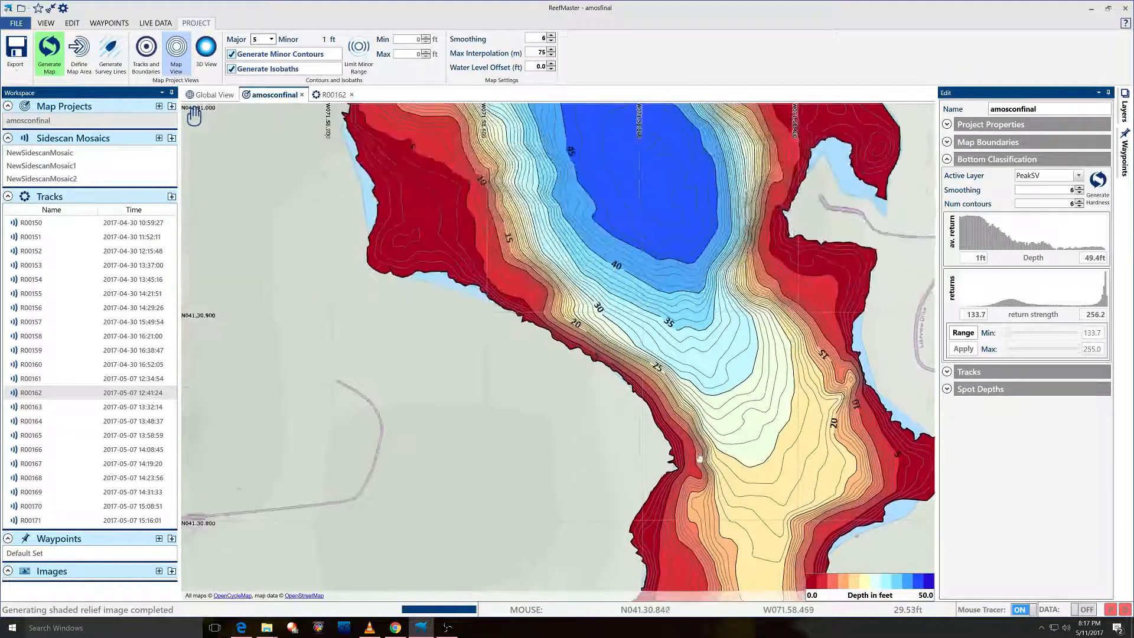
drag(410, 275, 484, 506)
drag(408, 230, 514, 423)
drag(404, 177, 477, 287)
drag(584, 229, 647, 330)
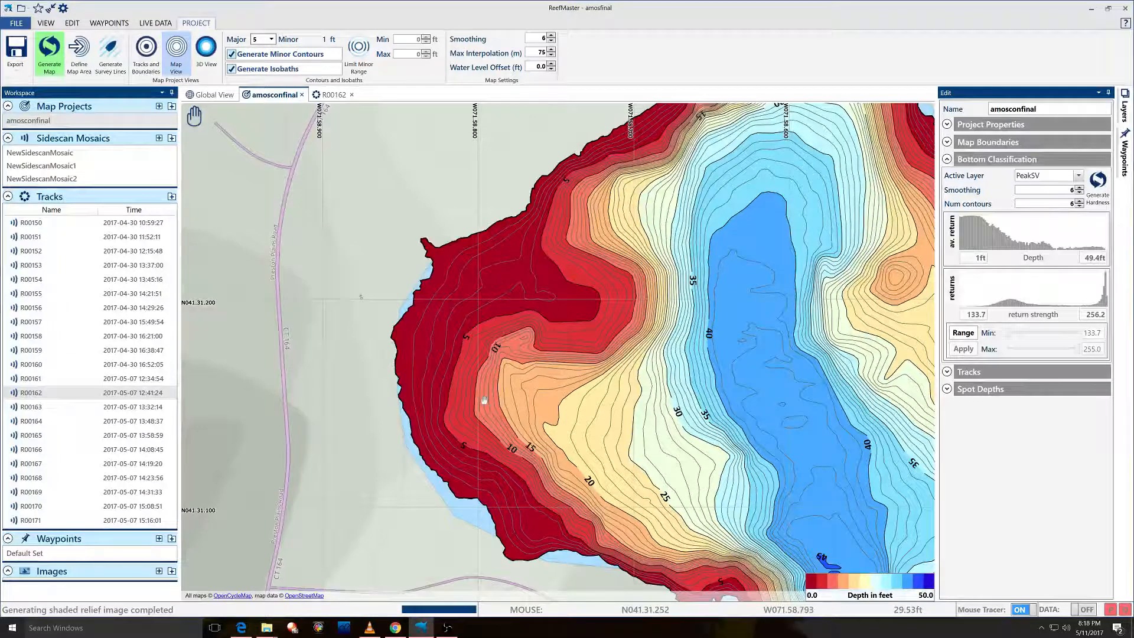
drag(731, 555, 613, 249)
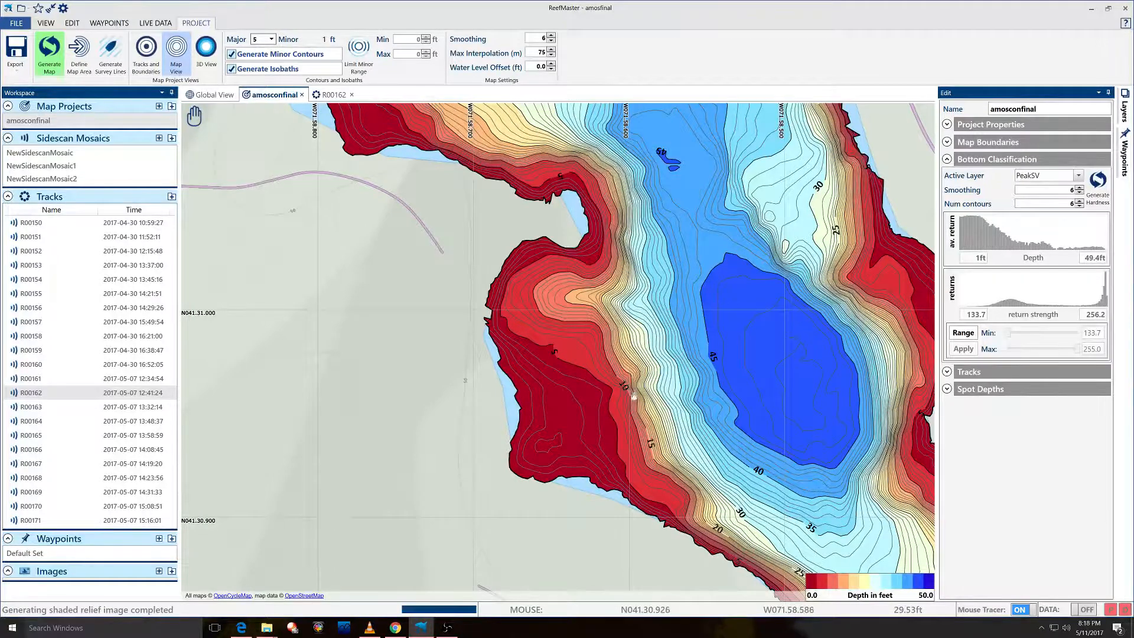
drag(556, 256, 644, 462)
drag(472, 107, 516, 274)
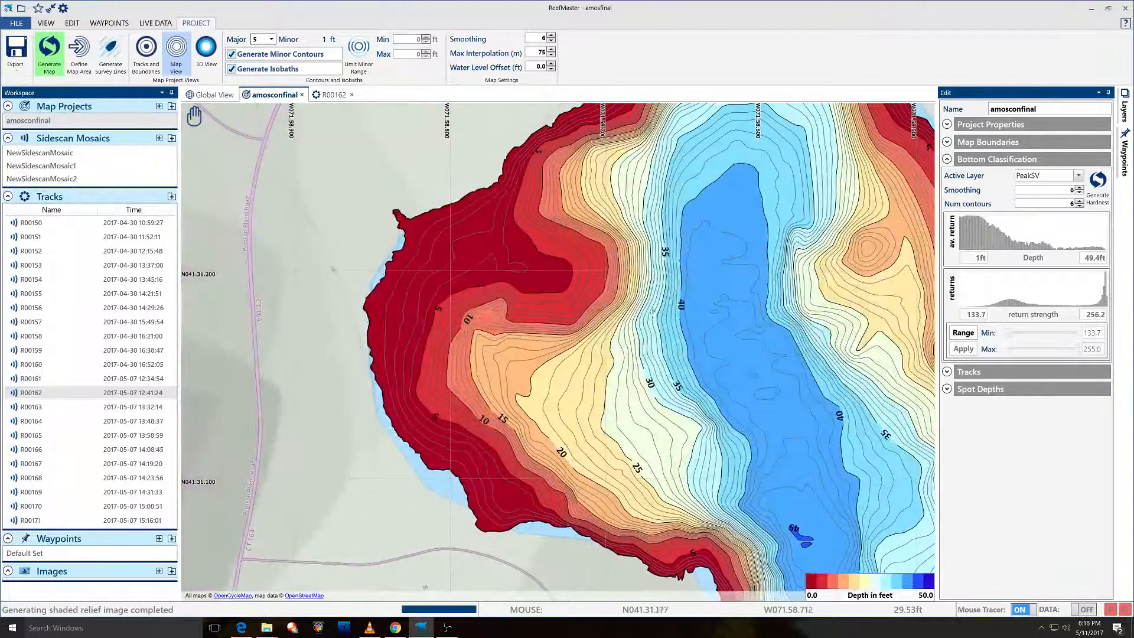
drag(719, 456, 473, 155)
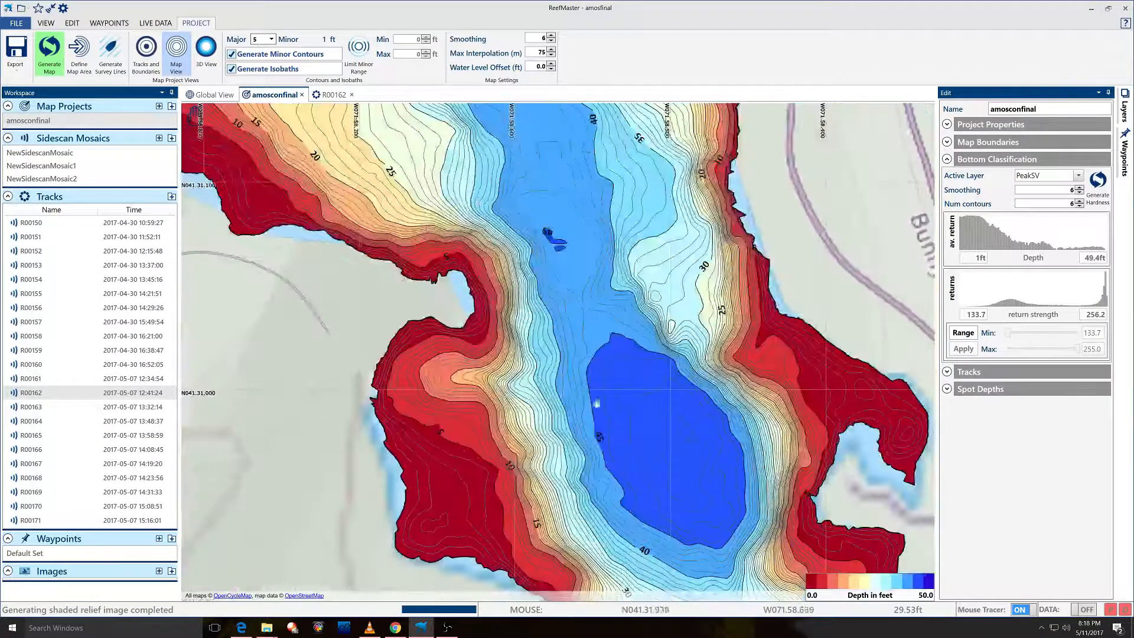
drag(629, 375, 604, 179)
drag(656, 446, 537, 167)
drag(617, 391, 648, 437)
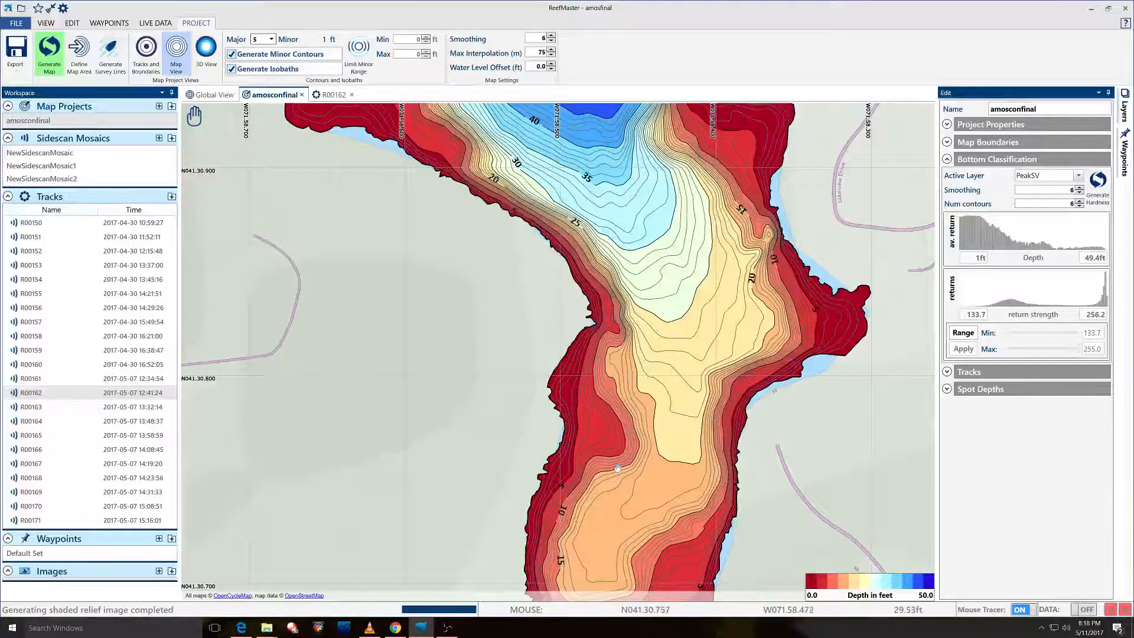
drag(586, 184, 674, 375)
drag(472, 209, 540, 378)
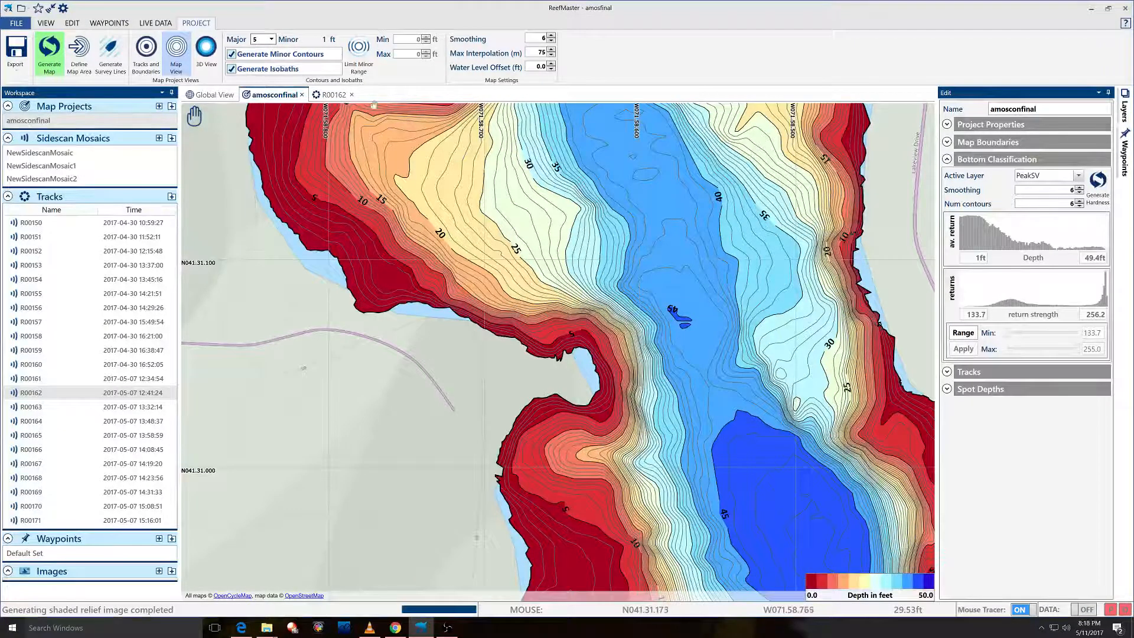
Add a new empty map project and name it 'hardness'.
click(158, 107)
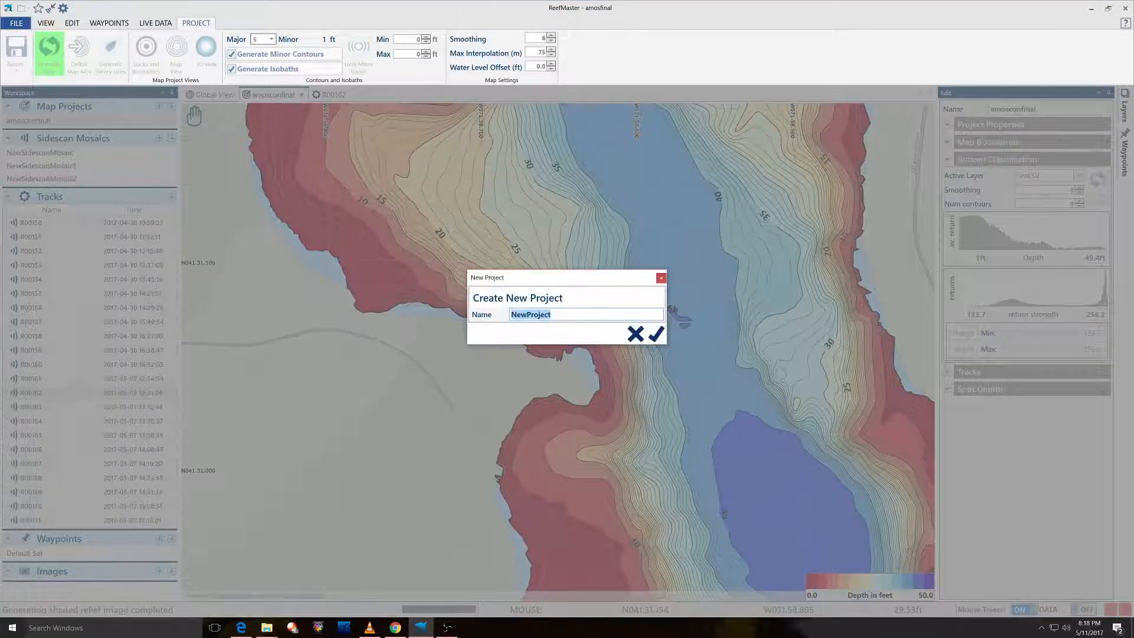
text(hard)
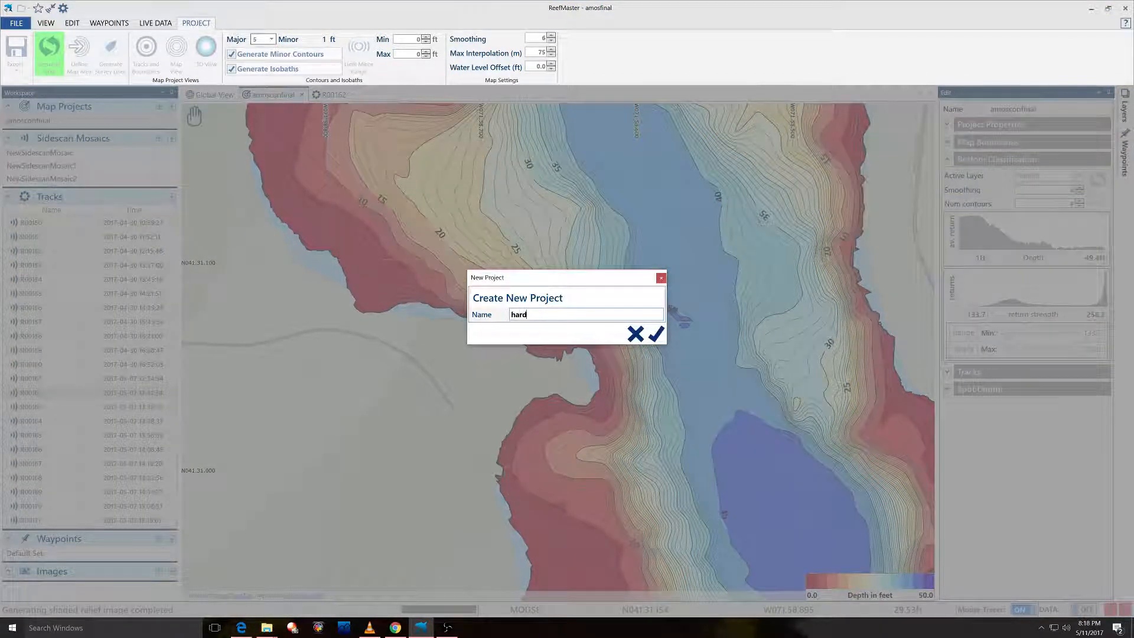
text(ness)
key(Return)
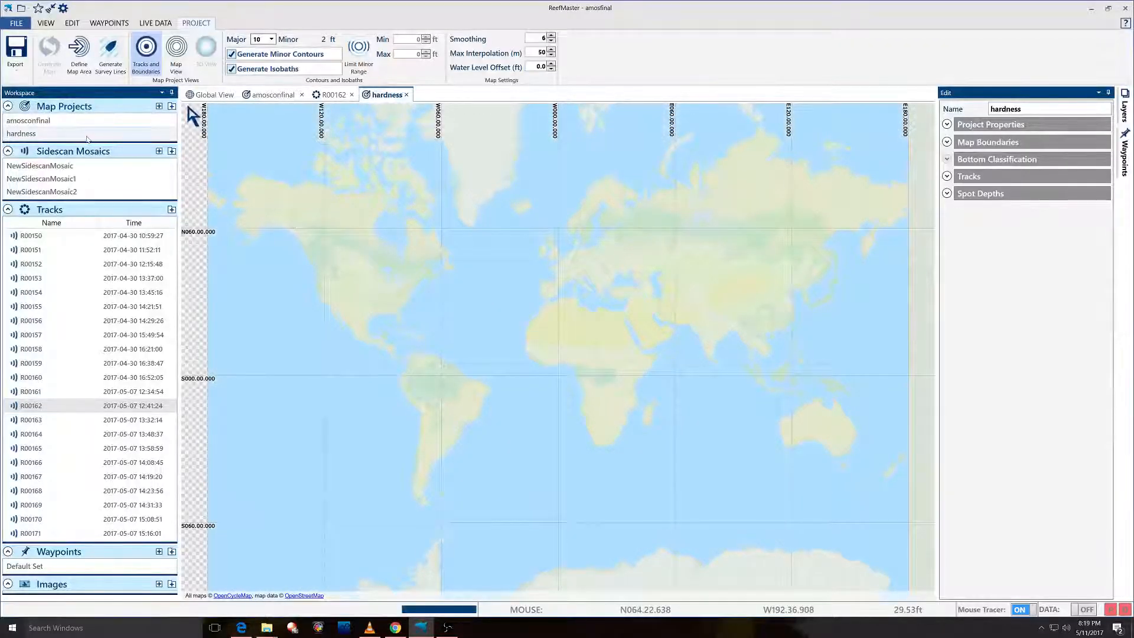
Select tracks R00150 through R00171 and add them to the hardness project.
click(66, 236)
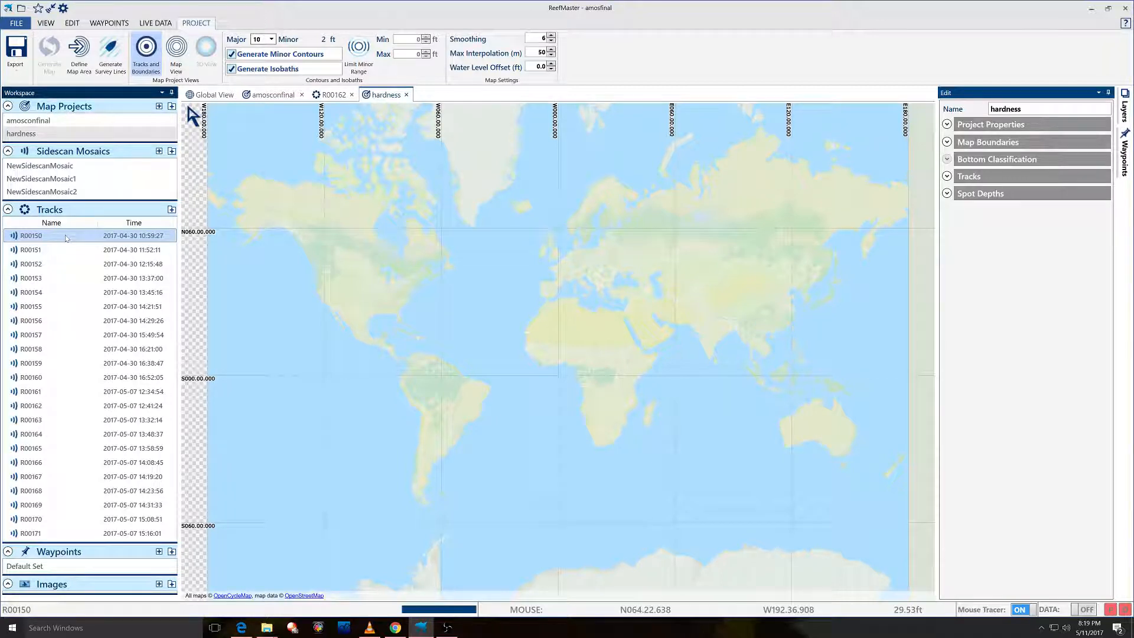
key(shift+Down)
key(shift+Down)
key(shift+Down)
key(shift+Down)
key(shift+Down)
key(shift+Down)
key(shift+Down)
key(shift+Down)
key(shift+Down)
key(shift+Down)
key(shift+Down)
key(shift+Down)
key(shift+Down)
key(shift+Down)
key(shift+Down)
key(shift+Down)
key(shift+Down)
key(shift+Down)
key(shift+Down)
key(shift+Down)
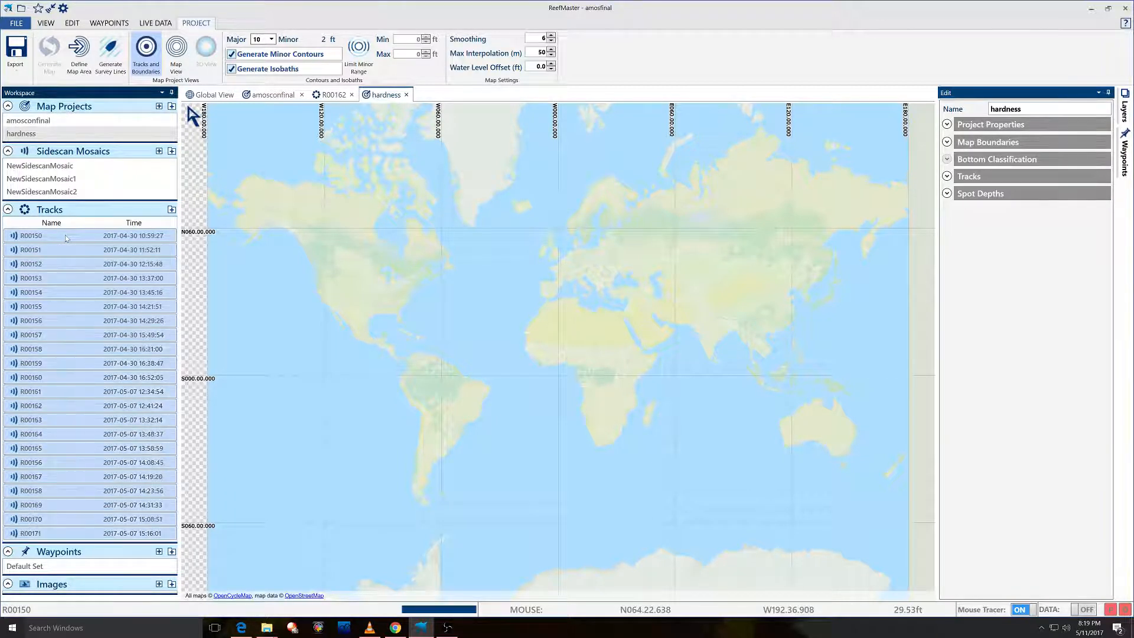
right_click(66, 238)
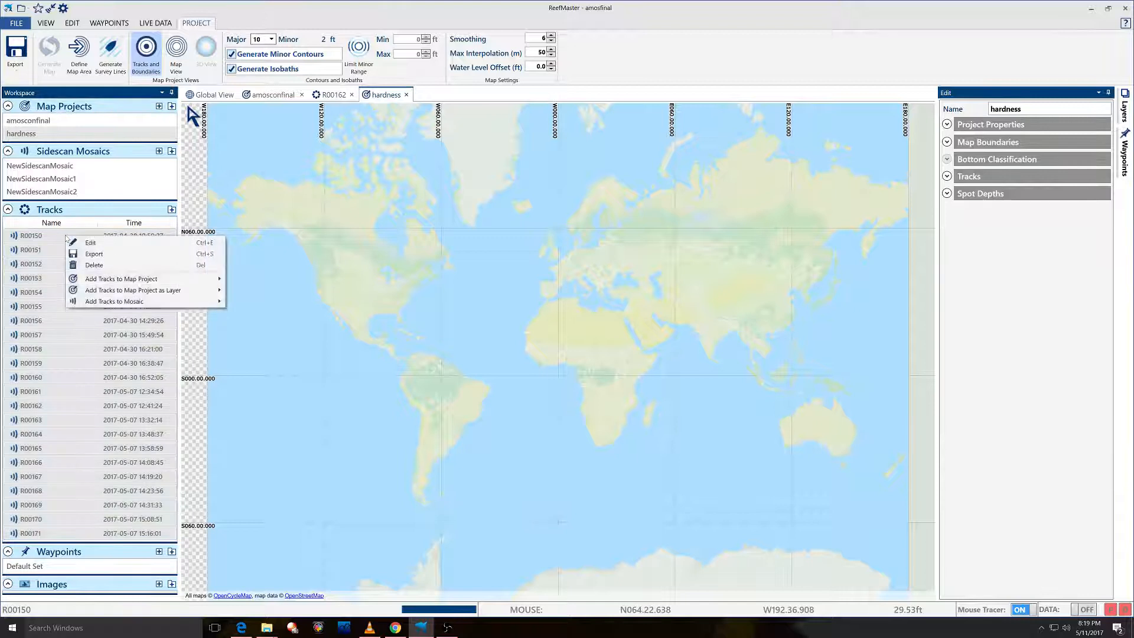
mouse_move(156, 281)
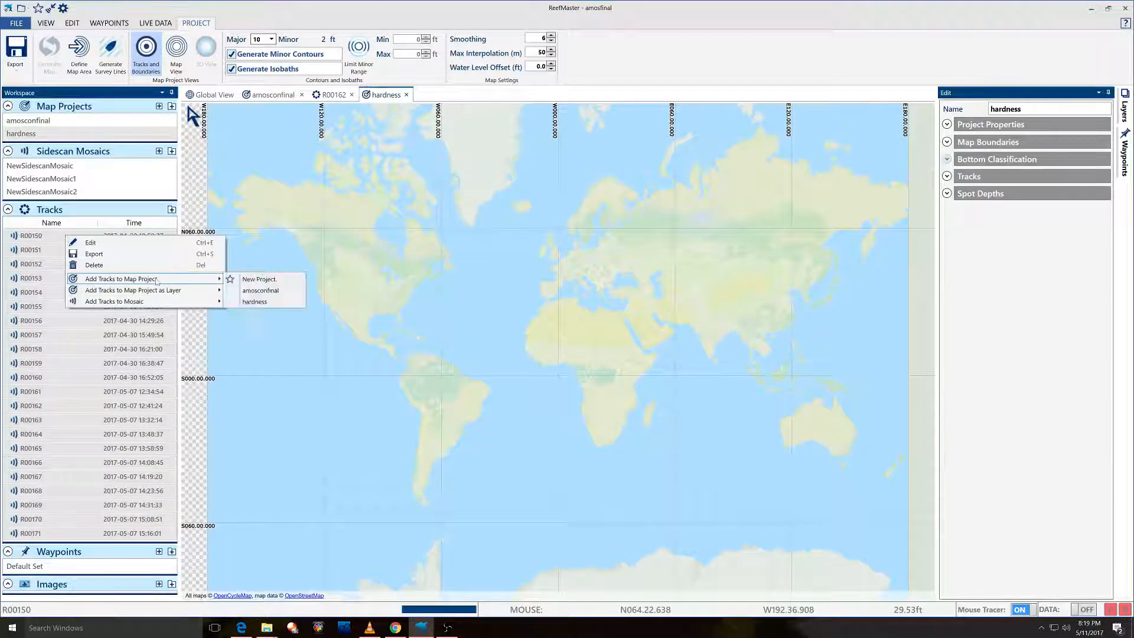
click(255, 302)
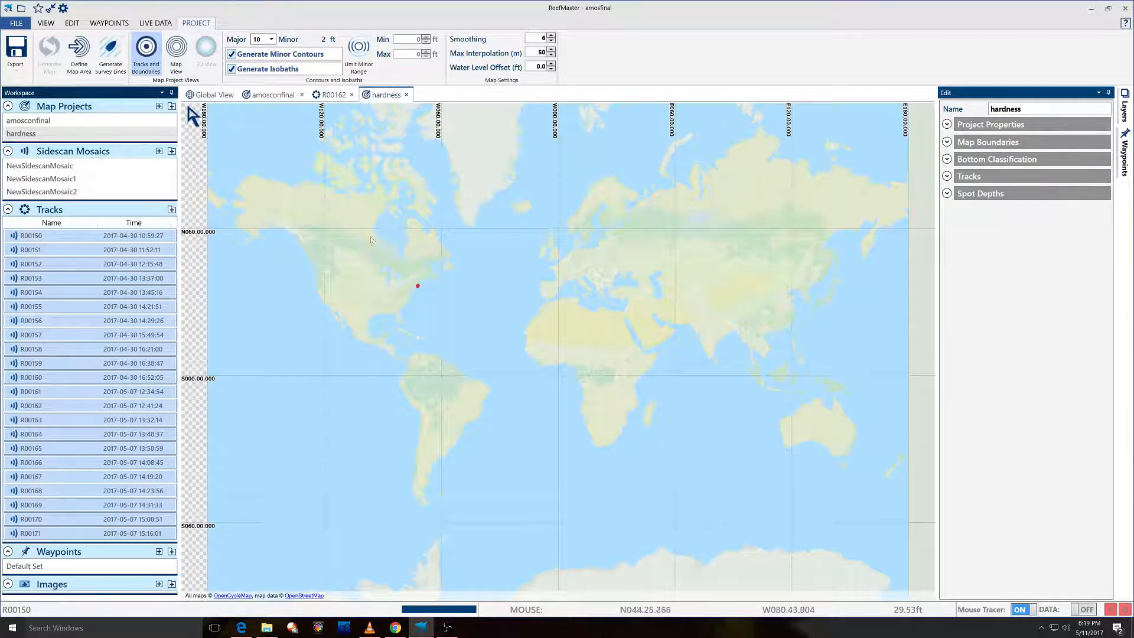
Zoom from the world view down to Amos Lake near Preston and centre the track data.
mouse_move(202, 117)
click(272, 116)
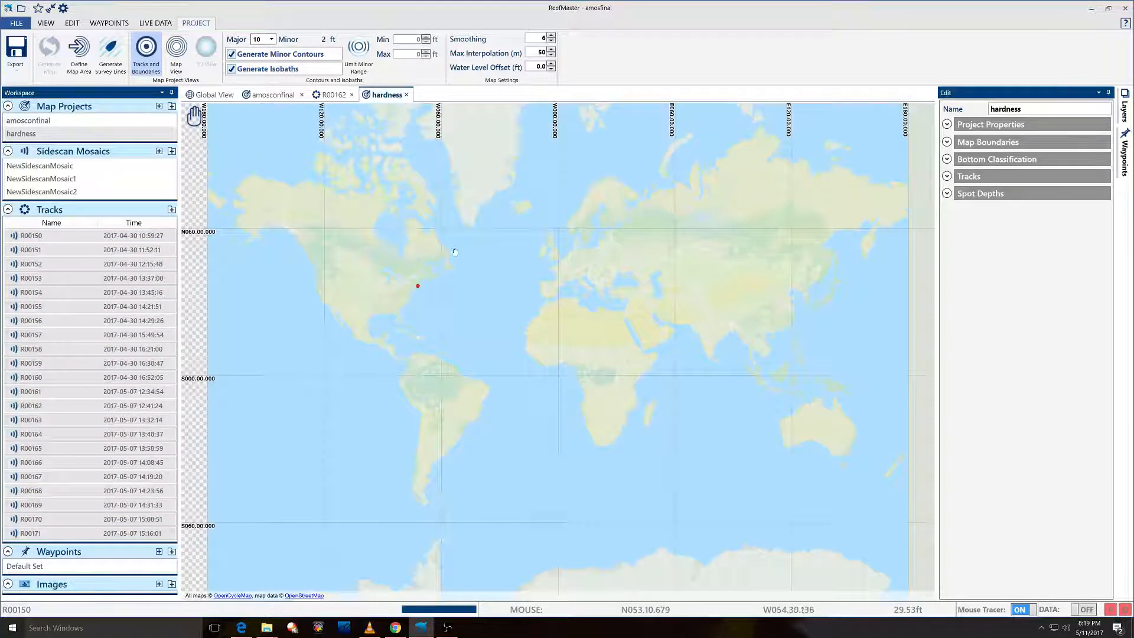
scroll(422, 305, up, 4)
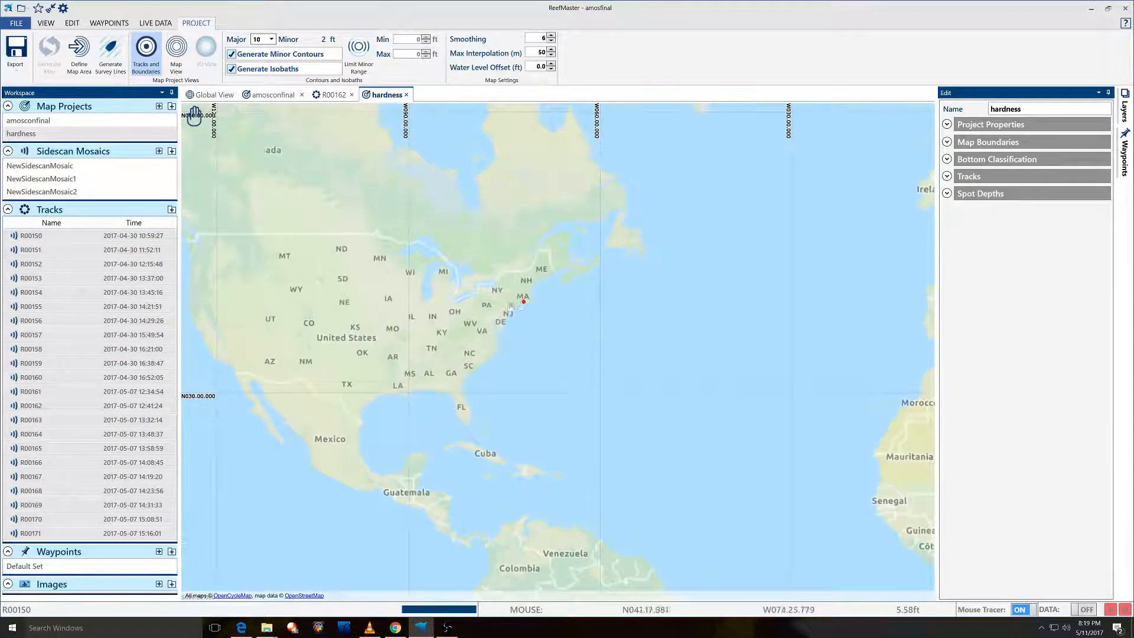
scroll(512, 304, up, 3)
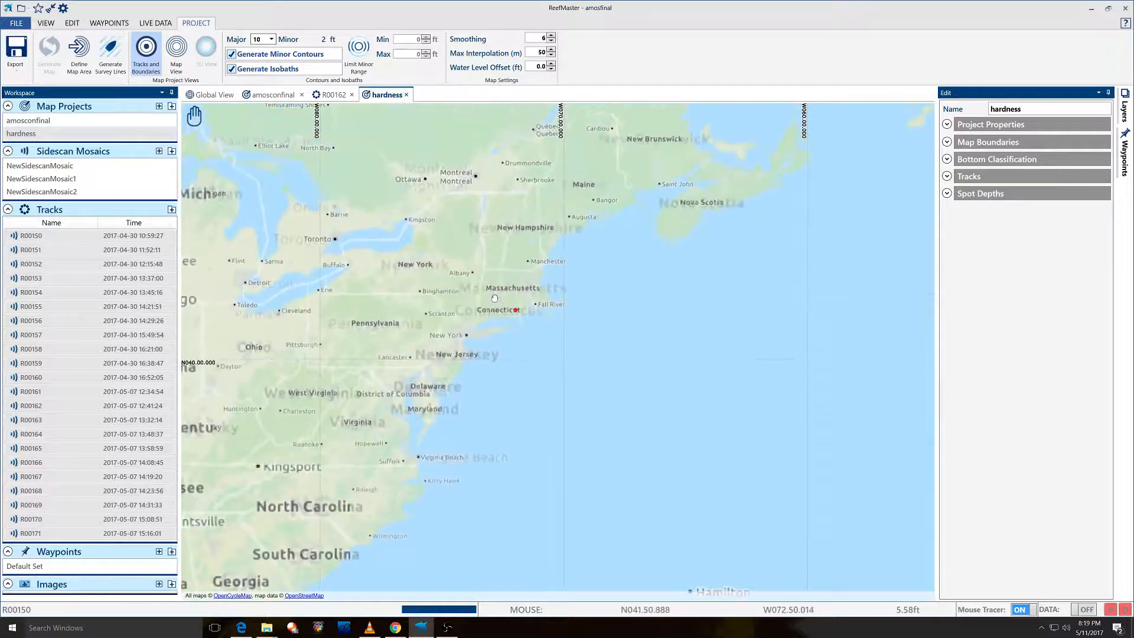
scroll(495, 299, up, 3)
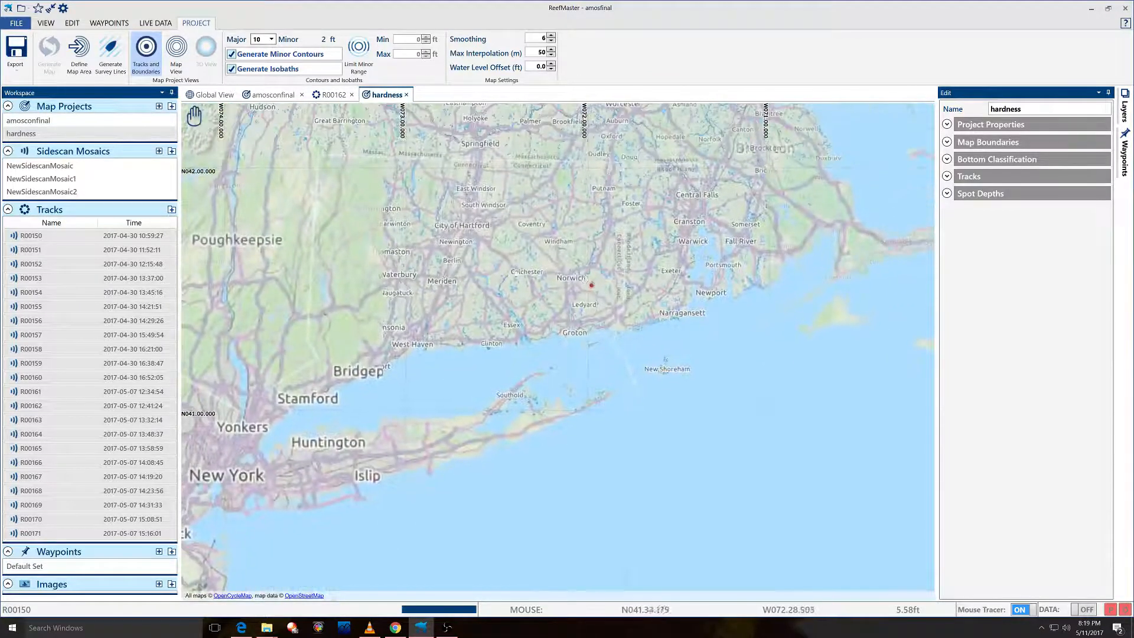
scroll(580, 285, up, 5)
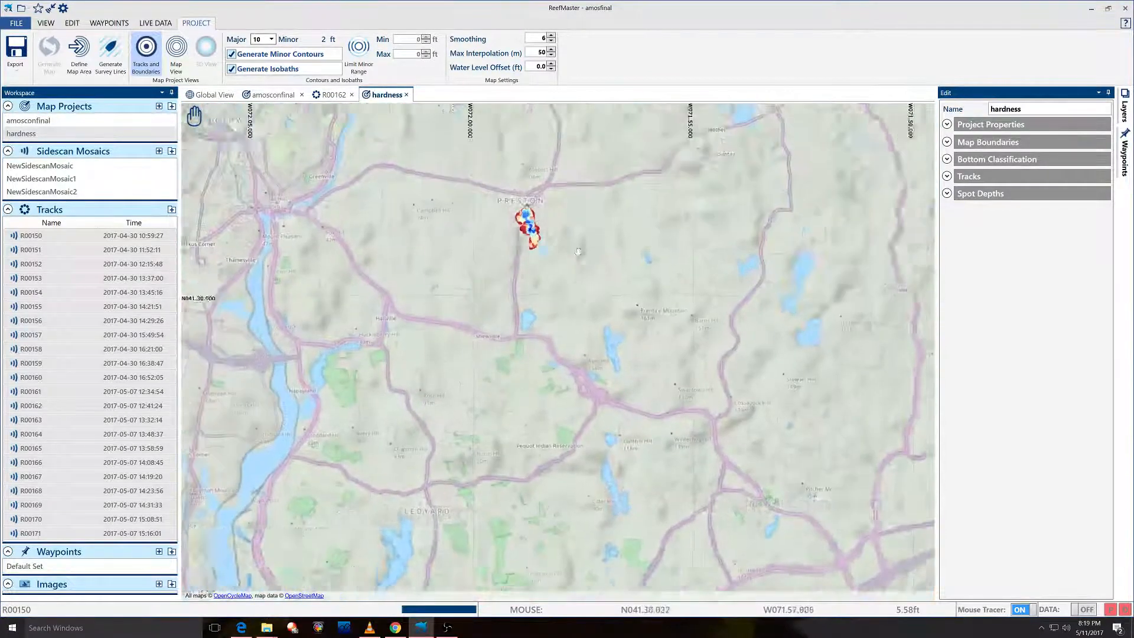
scroll(578, 251, up, 2)
scroll(551, 247, up, 2)
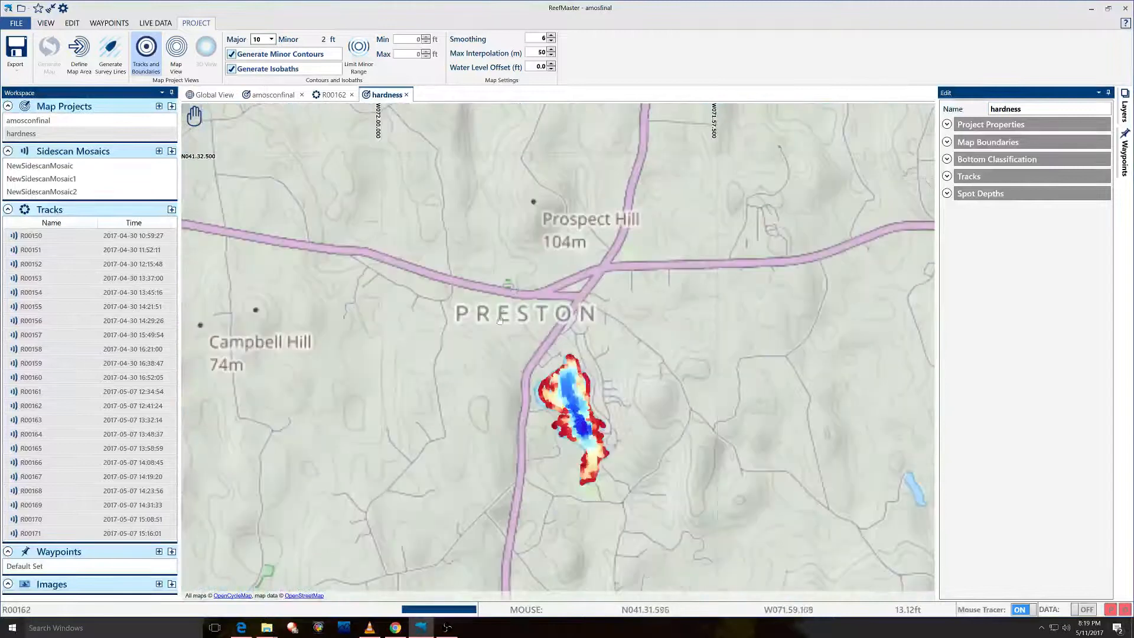
drag(500, 319, 475, 188)
scroll(481, 234, up, 1)
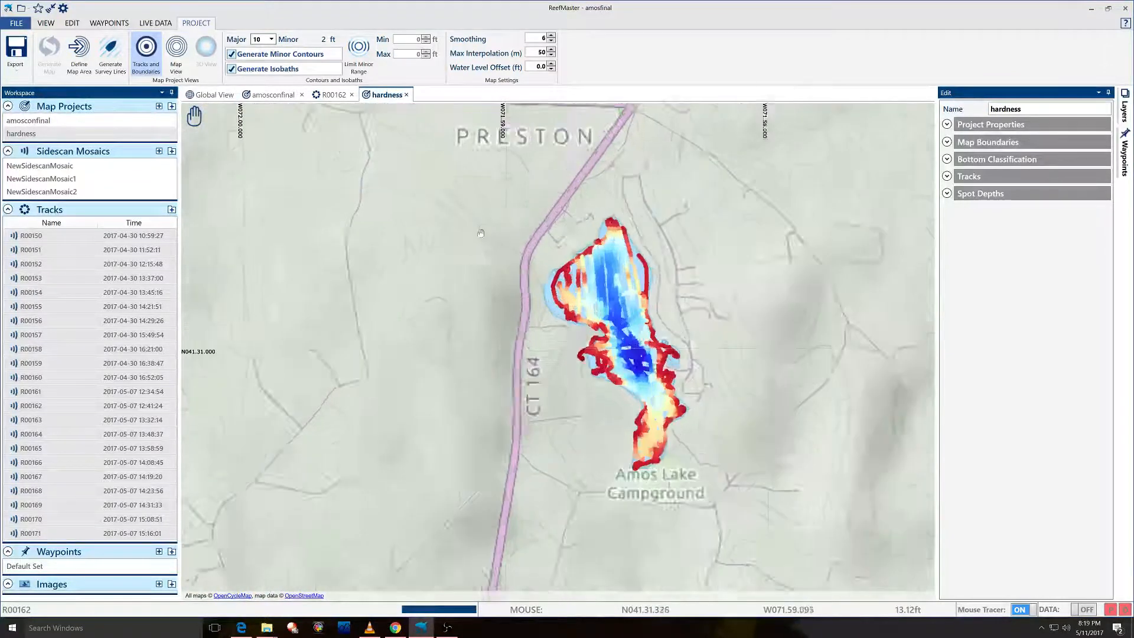
drag(536, 281, 437, 252)
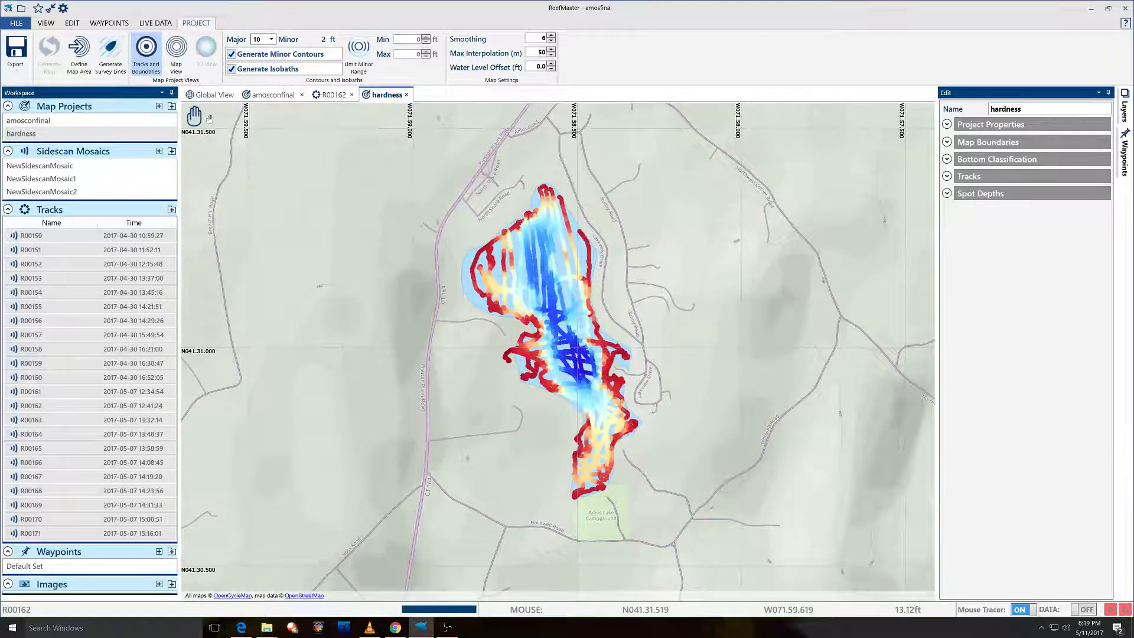
mouse_move(195, 116)
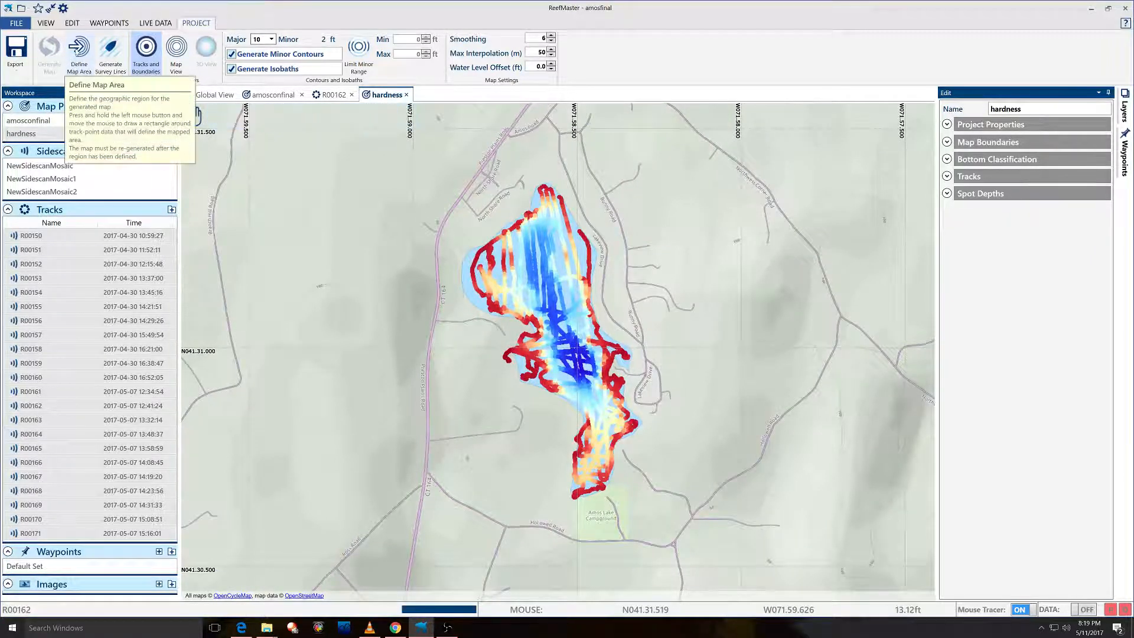
Define a map-area rectangle around the lake tracks and generate the hardness depth map.
click(78, 51)
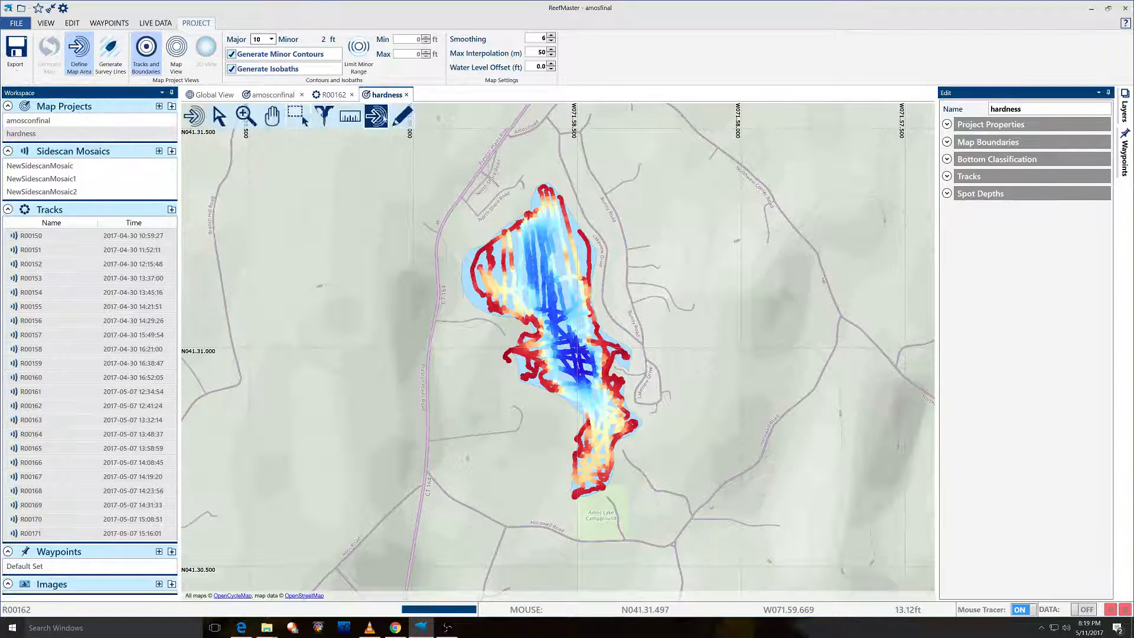
mouse_move(398, 153)
mouse_down()
mouse_move(687, 518)
mouse_move(737, 522)
mouse_up()
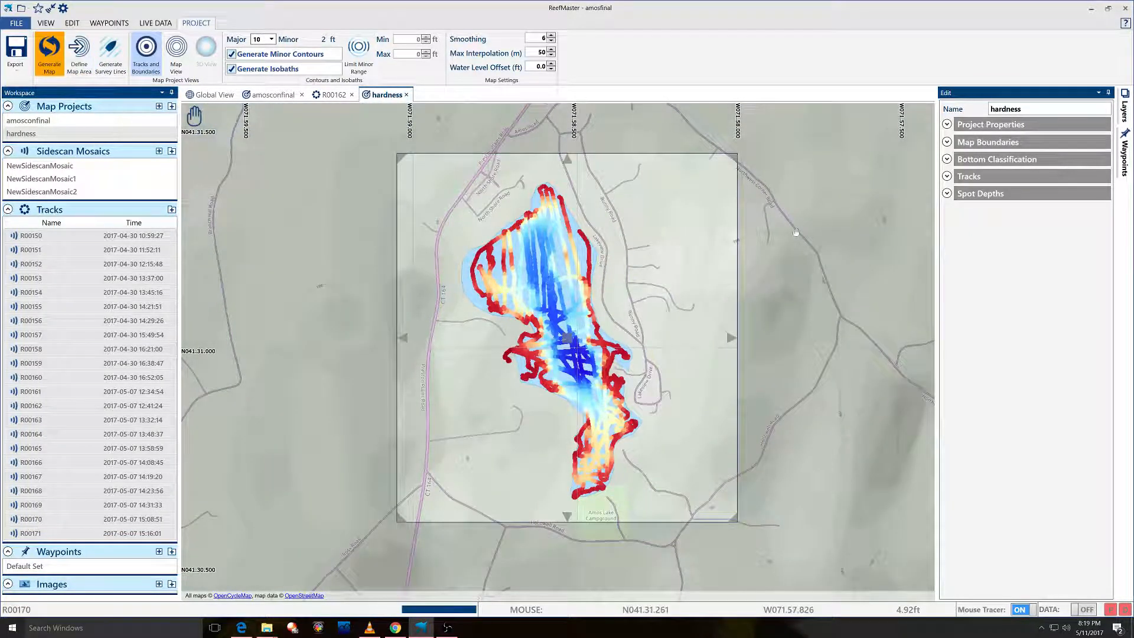
click(61, 59)
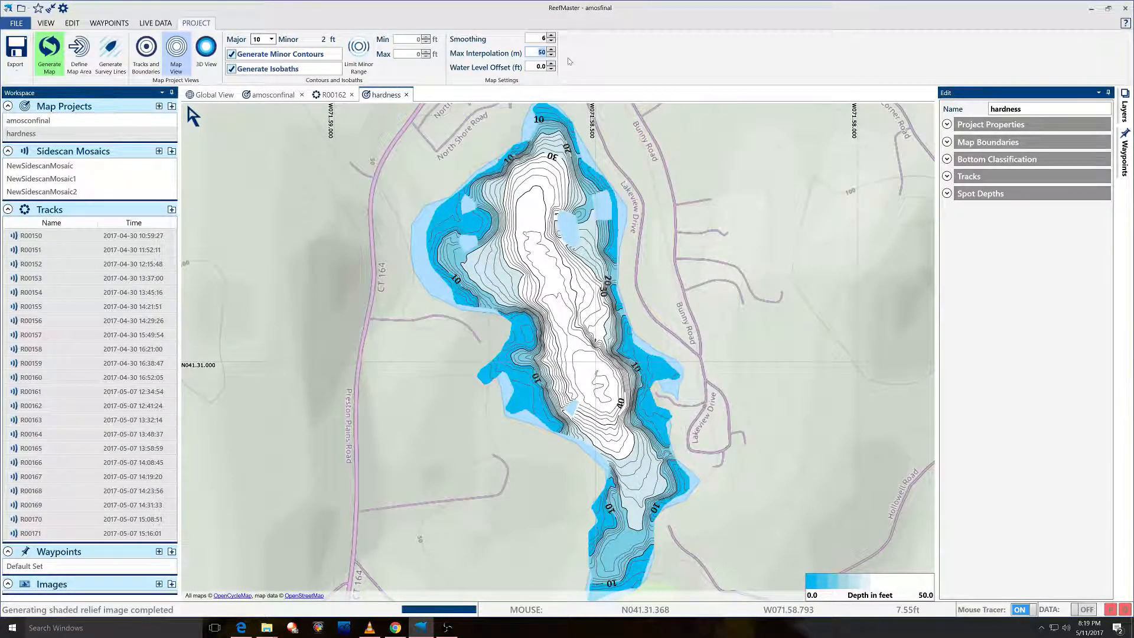
Set Max Interpolation to 65 m and regenerate the hardness map.
text(65)
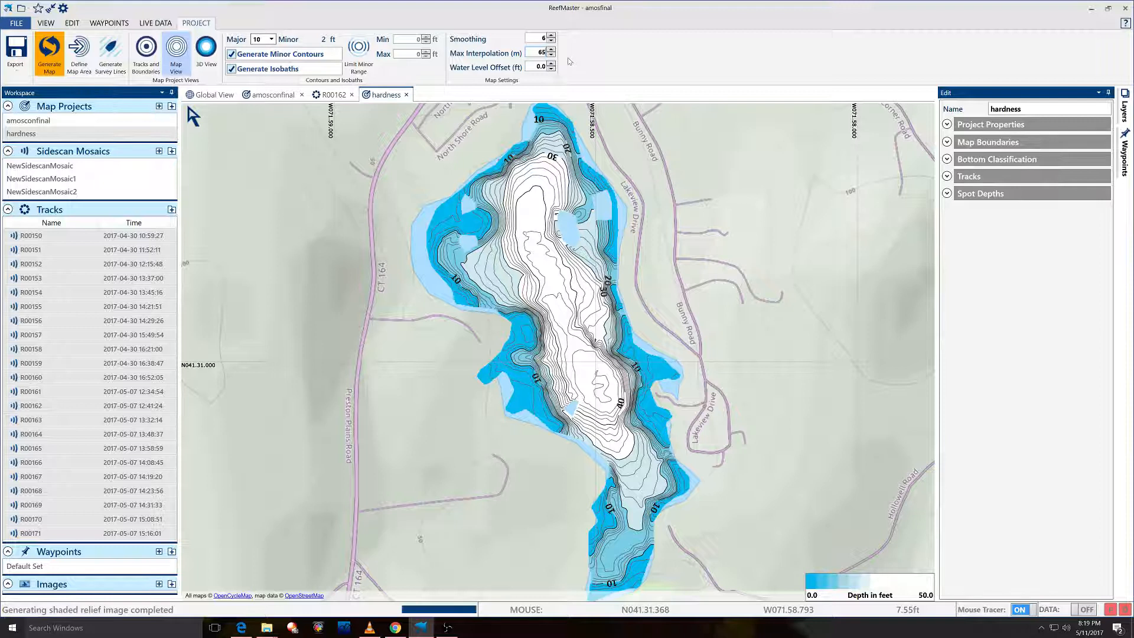
click(50, 50)
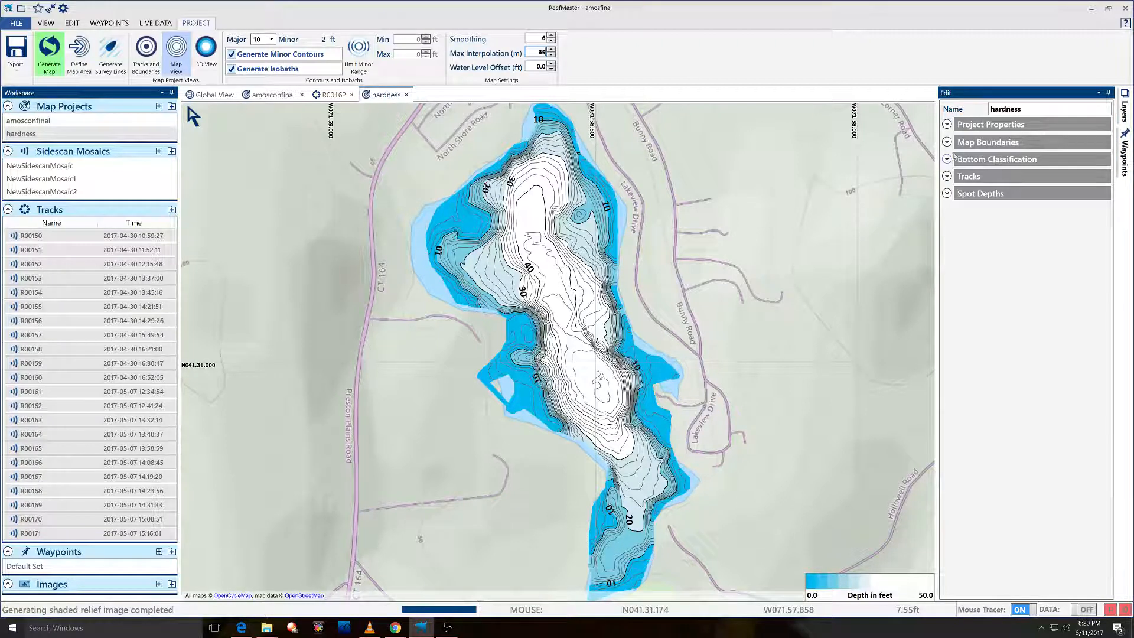
Import the 'amos shorline' boundary file and set its type to Shoreline.
click(949, 144)
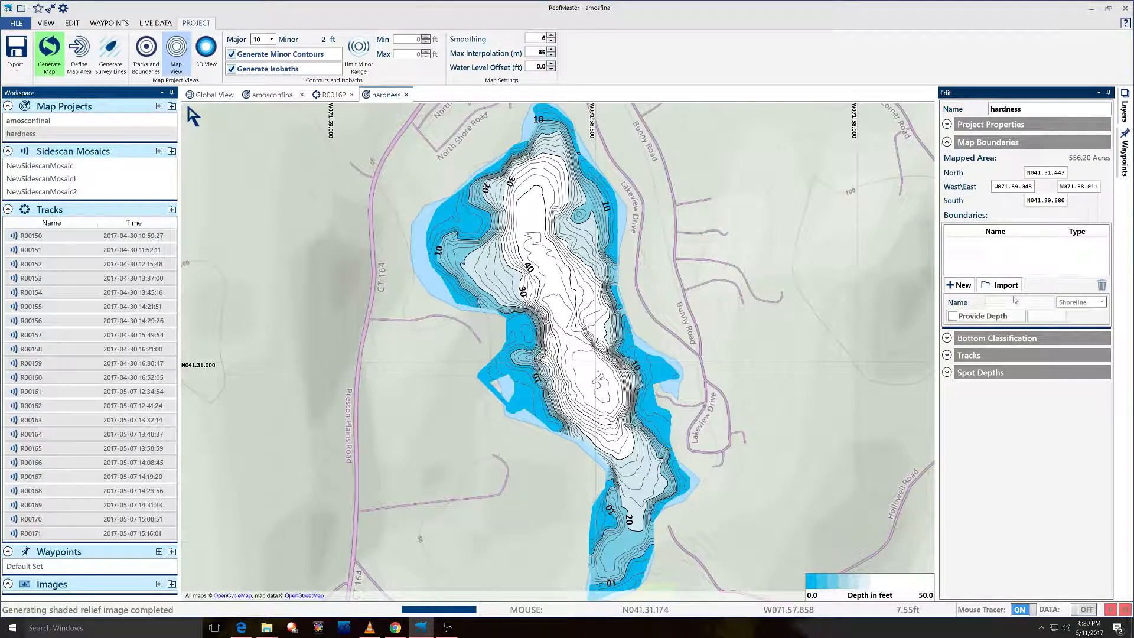
click(999, 285)
double_click(128, 84)
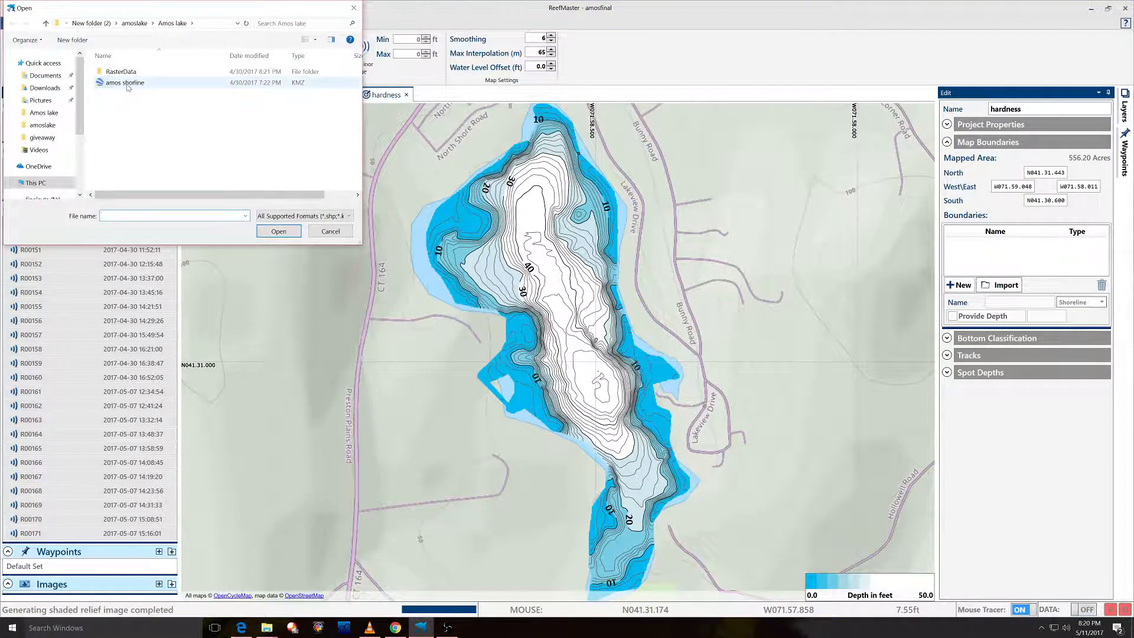
click(639, 361)
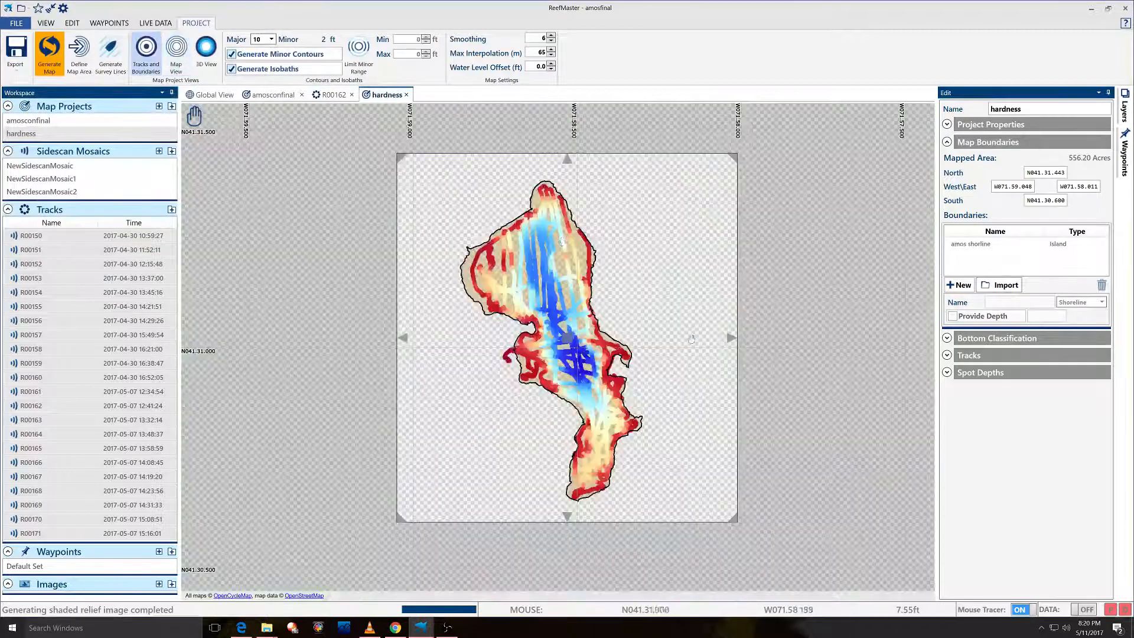
click(1085, 243)
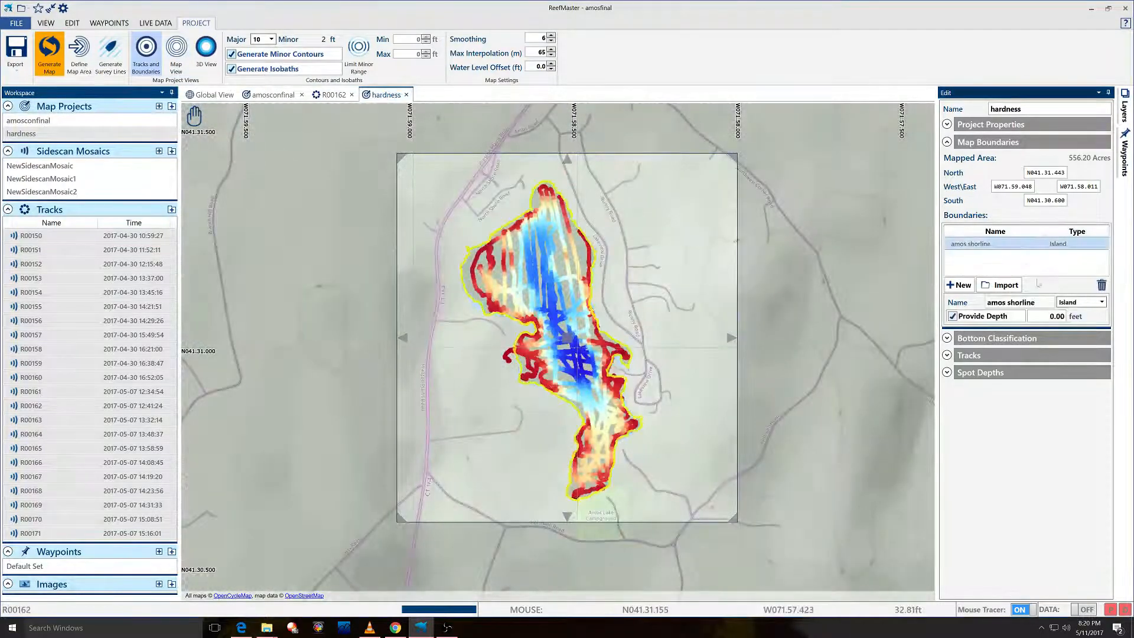
click(1081, 303)
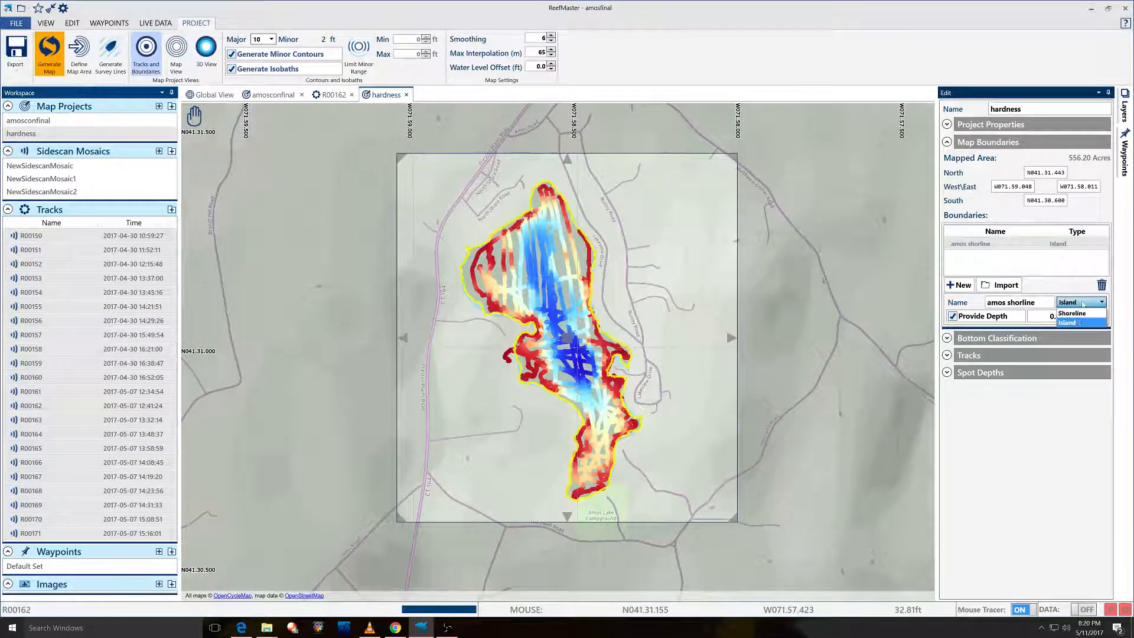
click(1074, 313)
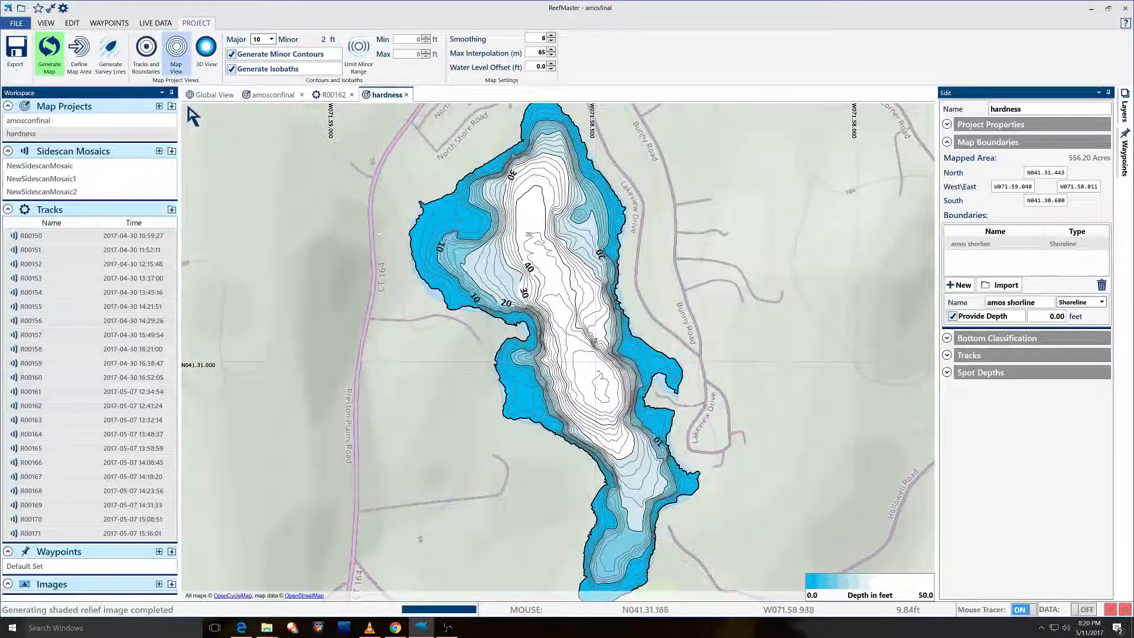
Zoom out and recentre the hardness map, then switch to the amosconfinal map.
scroll(337, 269, down, 1)
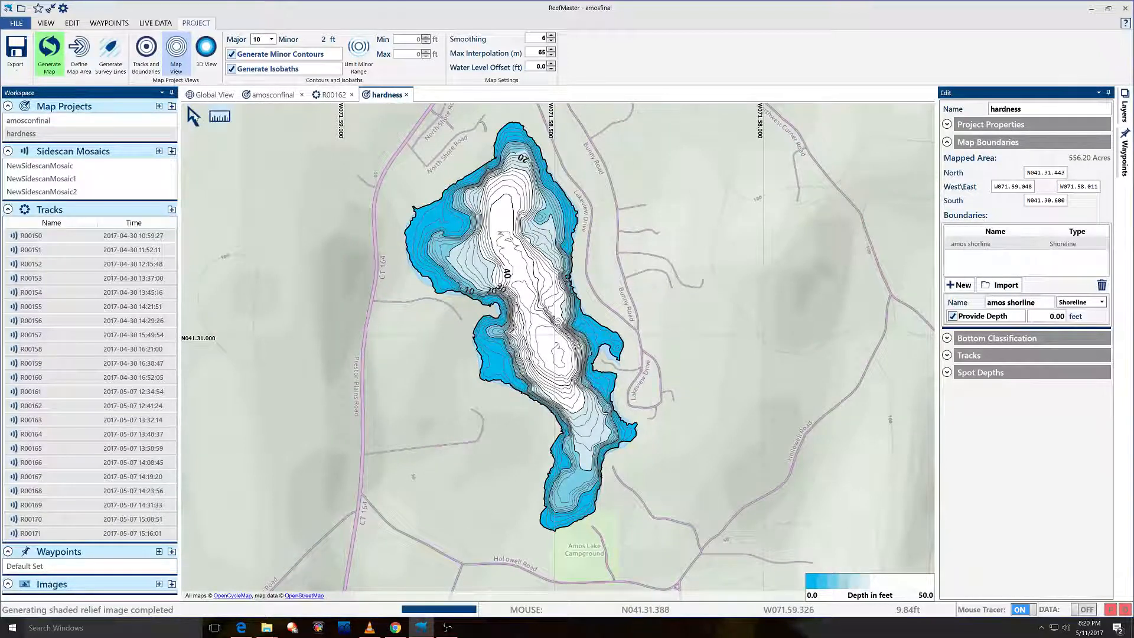
mouse_move(372, 235)
mouse_down()
mouse_move(371, 283)
mouse_move(360, 237)
mouse_up()
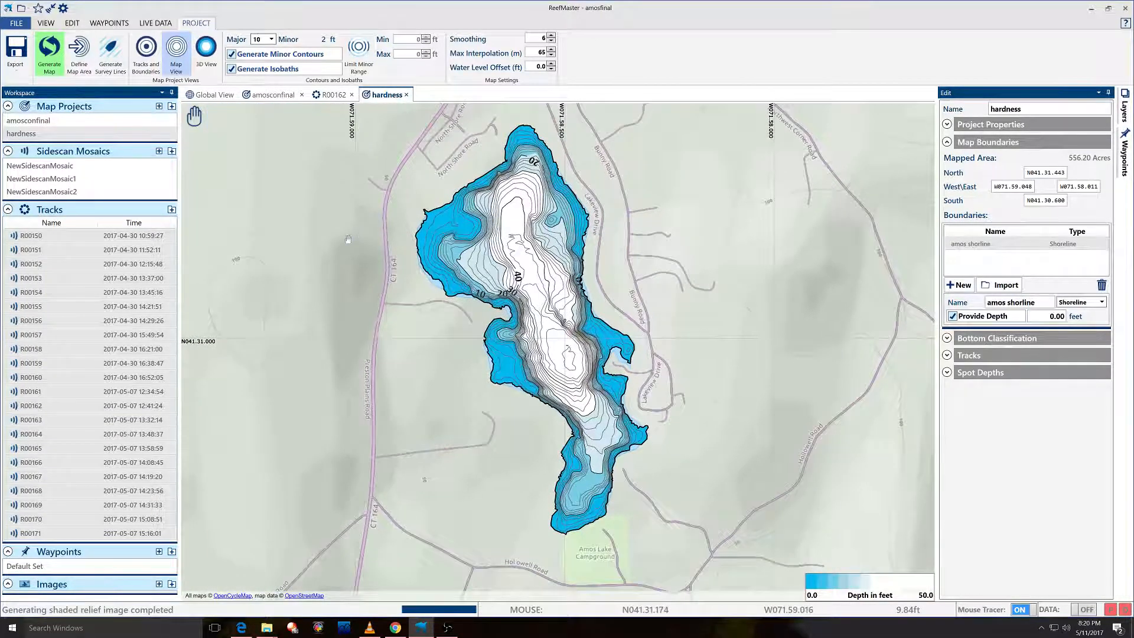
click(277, 95)
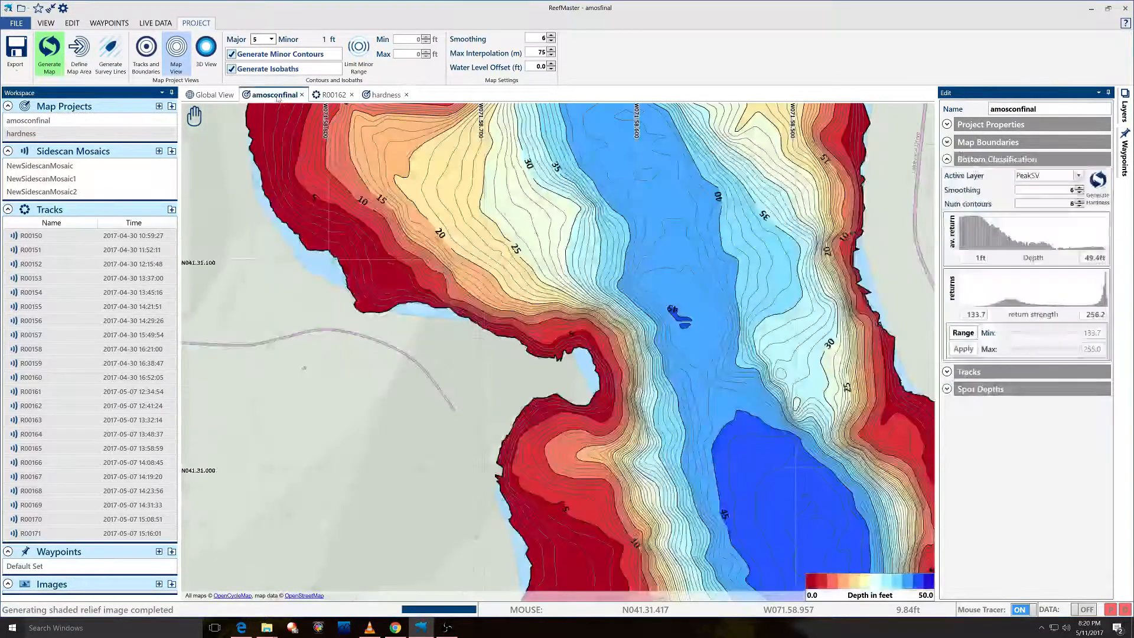
Open track R00162 and enlarge its echogram panes above the sidescan imagery.
click(333, 96)
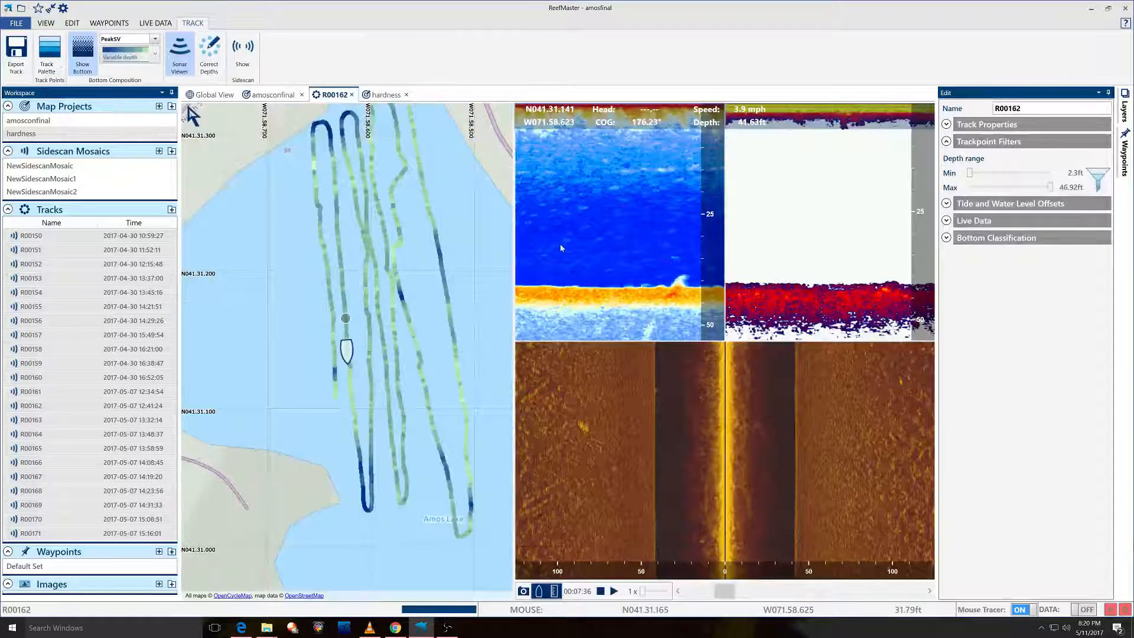
drag(630, 341, 637, 445)
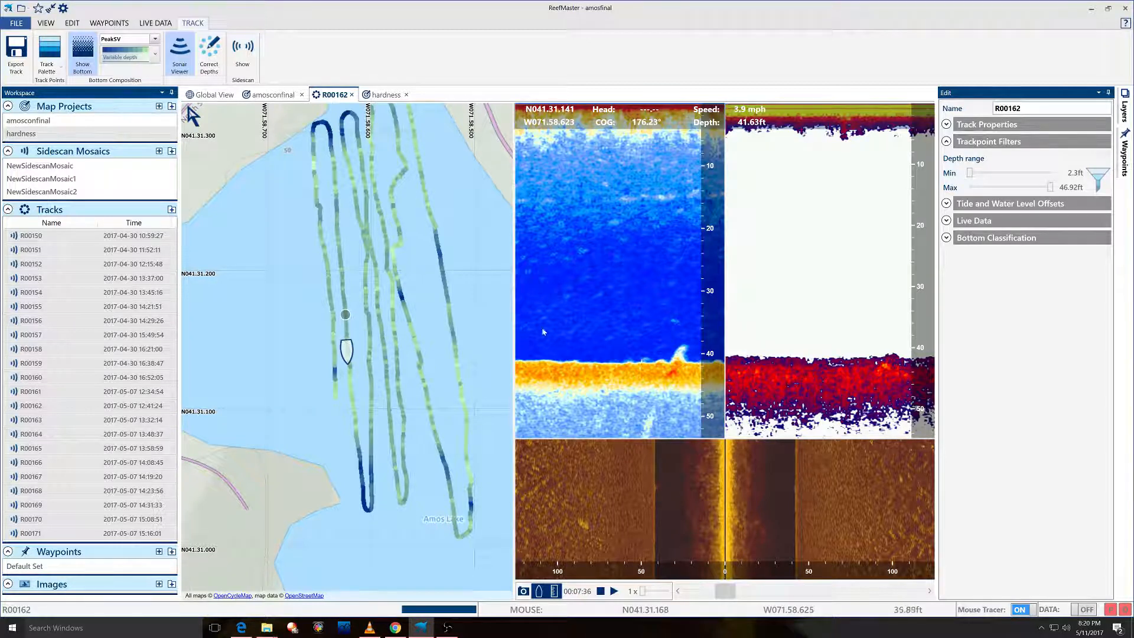
mouse_move(531, 361)
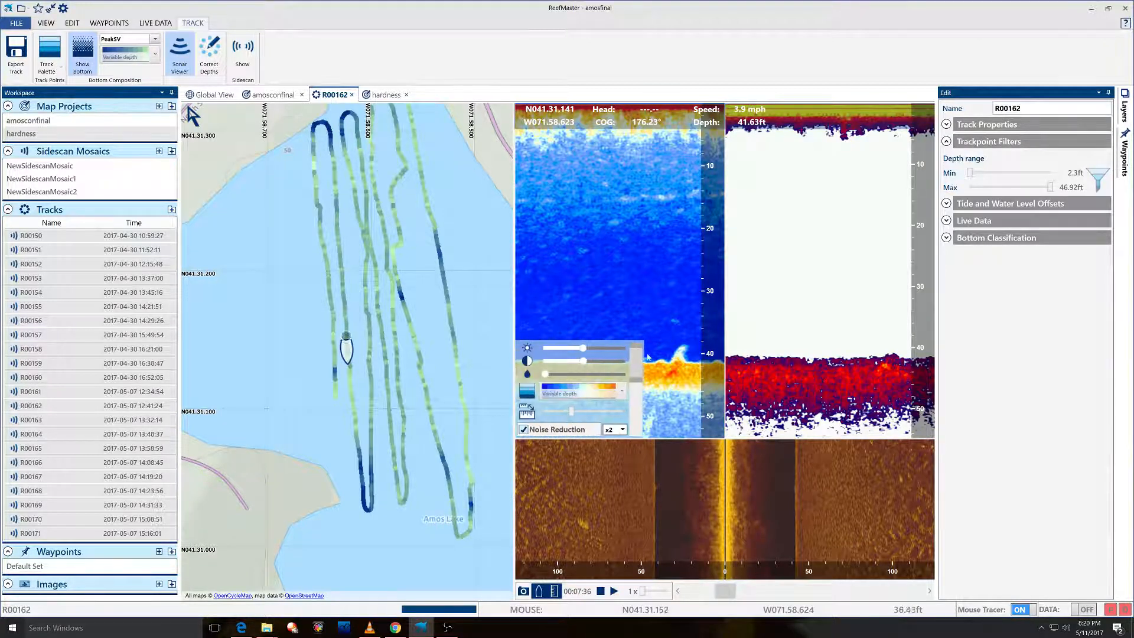
mouse_move(784, 359)
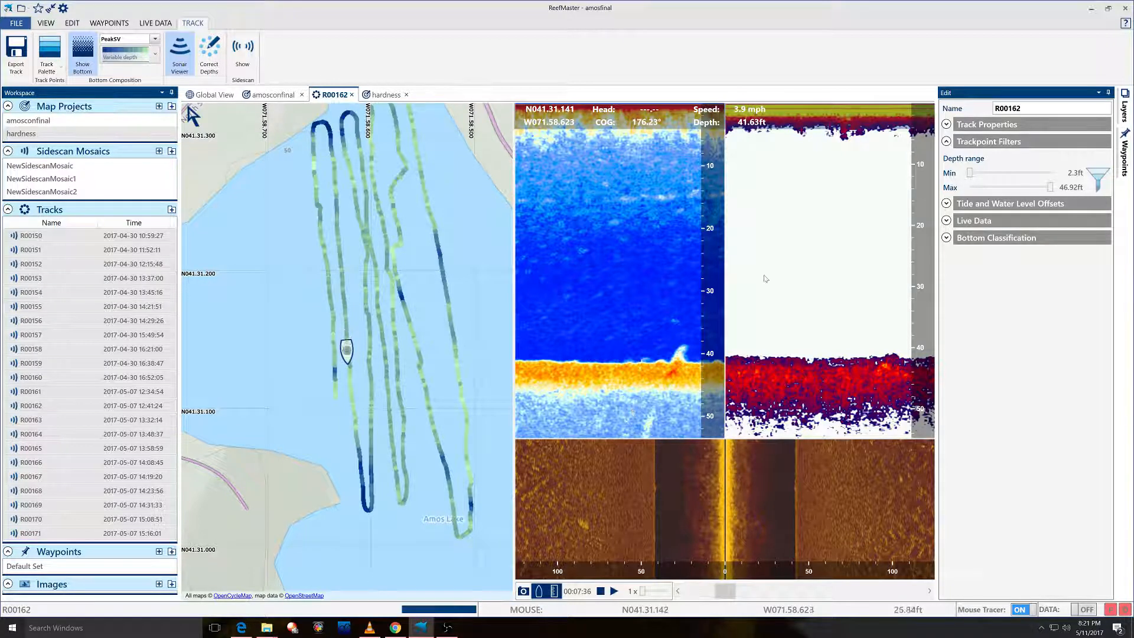
Start R00162 sonar playback from 00:07:36 and let the imagery advance.
click(613, 592)
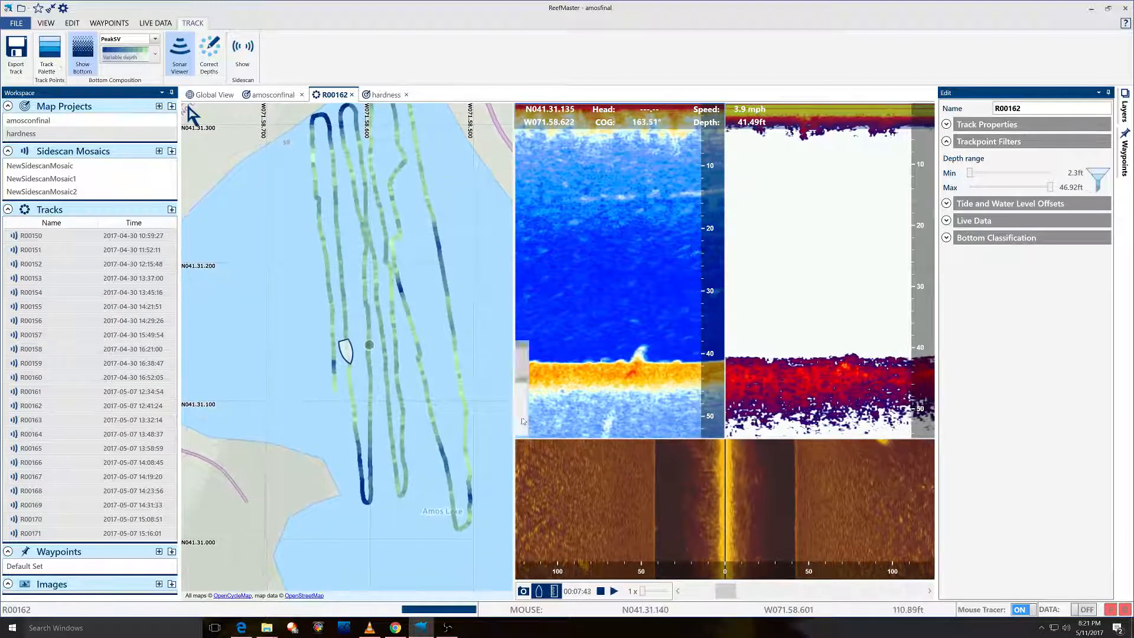
mouse_move(599, 253)
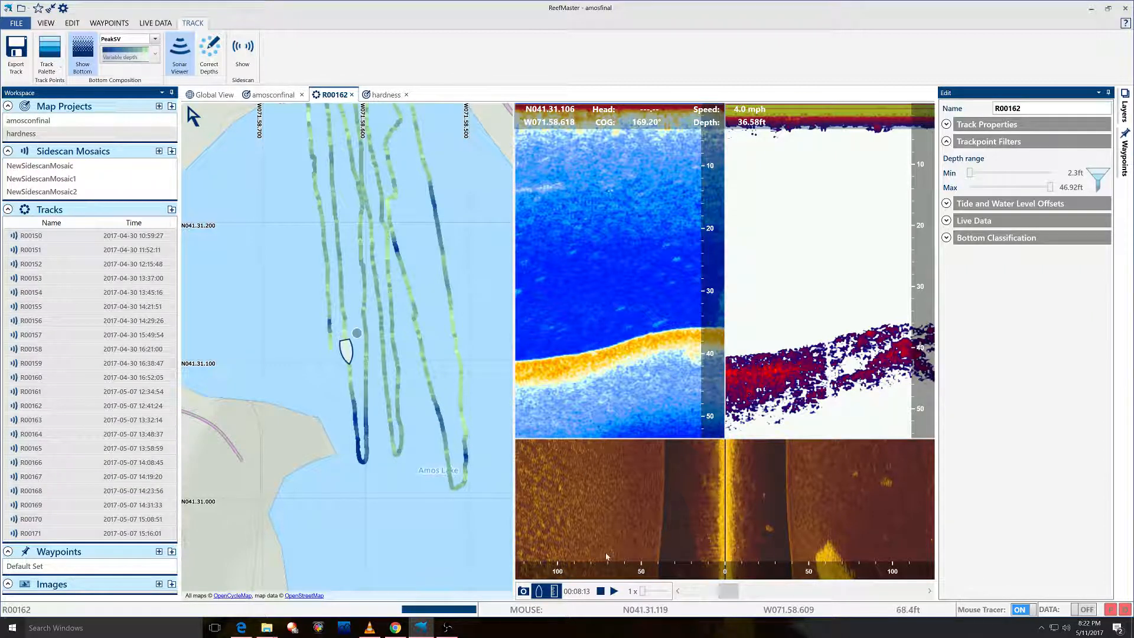
Resume playback and scrub R00162 to 00:09:03, where the bottom climbs to 17.22 ft.
click(614, 591)
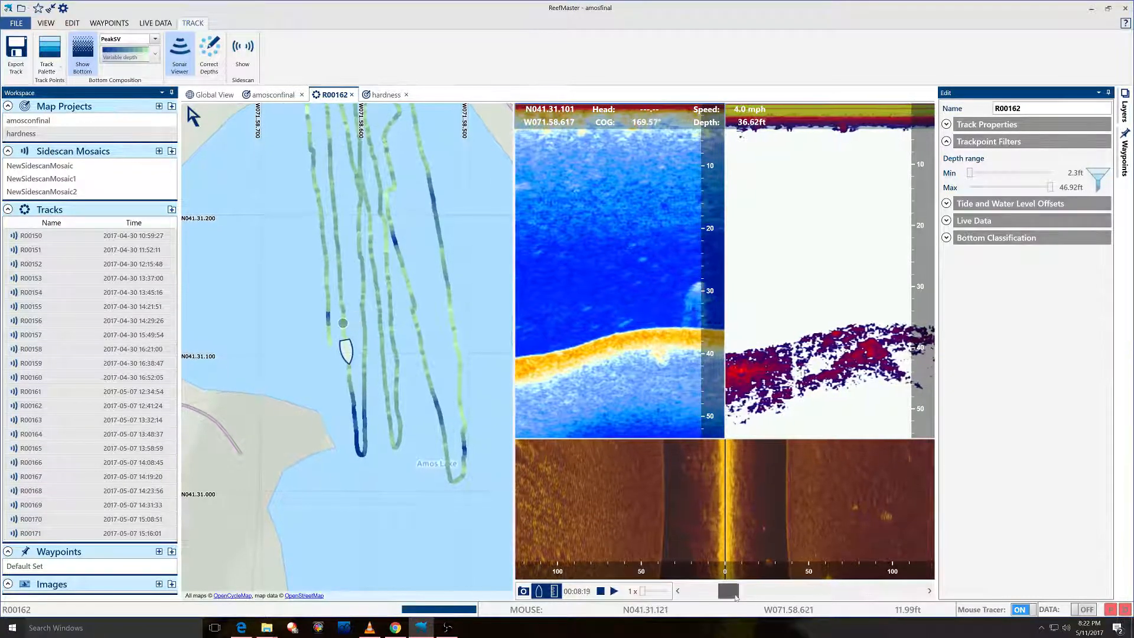
click(739, 597)
drag(740, 599, 740, 604)
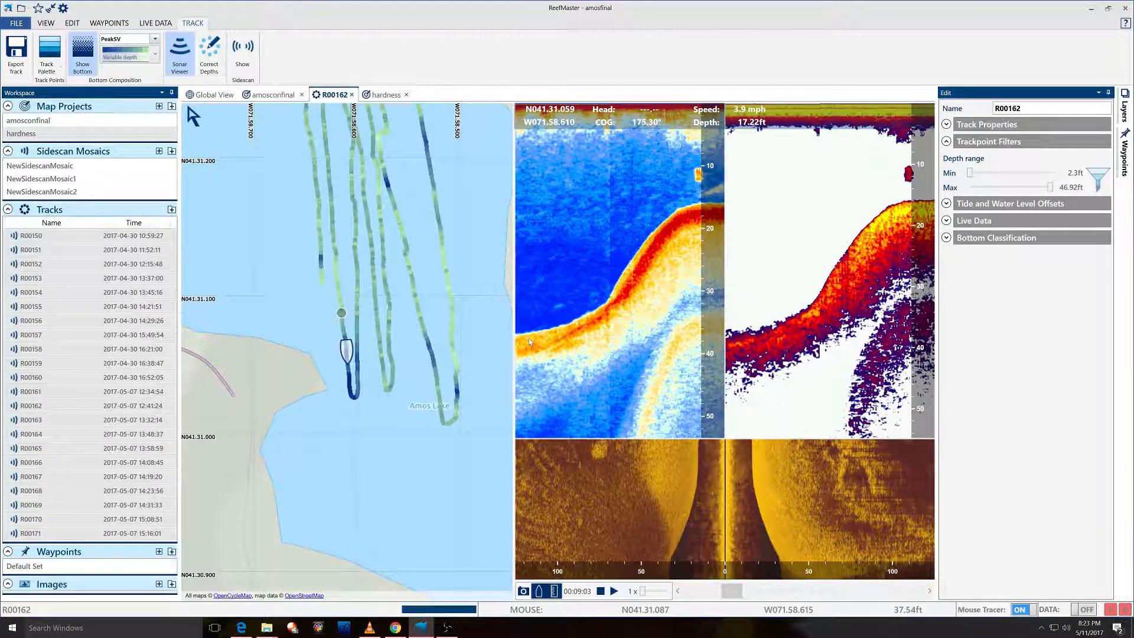
mouse_move(585, 340)
Expand Bottom Classification, view the E1 layer, then switch back to PeakSV.
click(946, 238)
click(1018, 259)
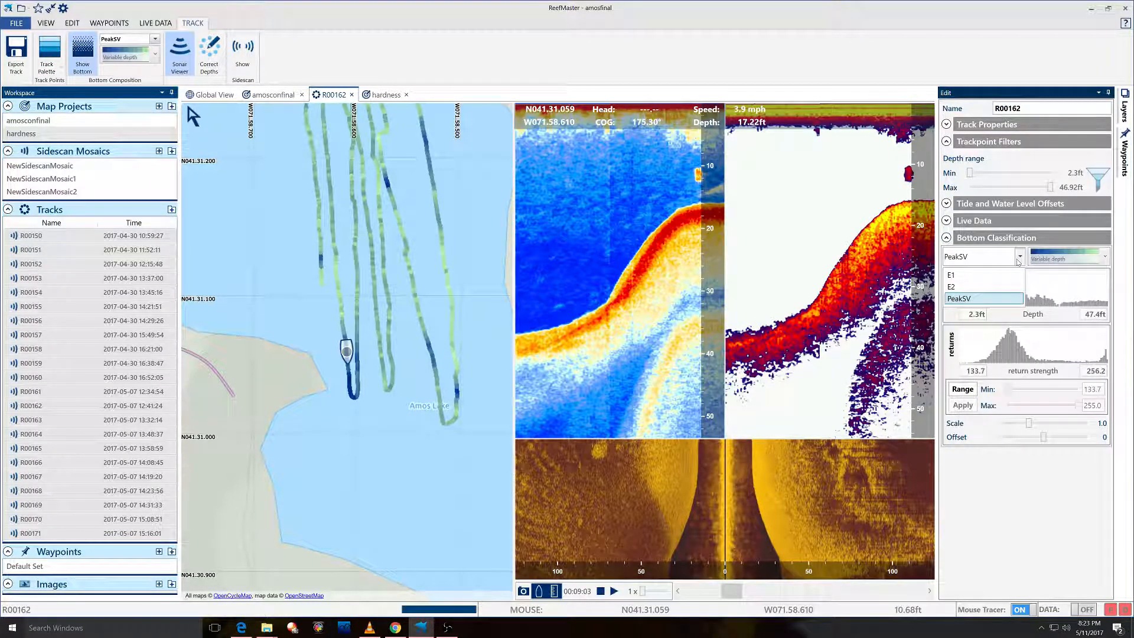
click(976, 275)
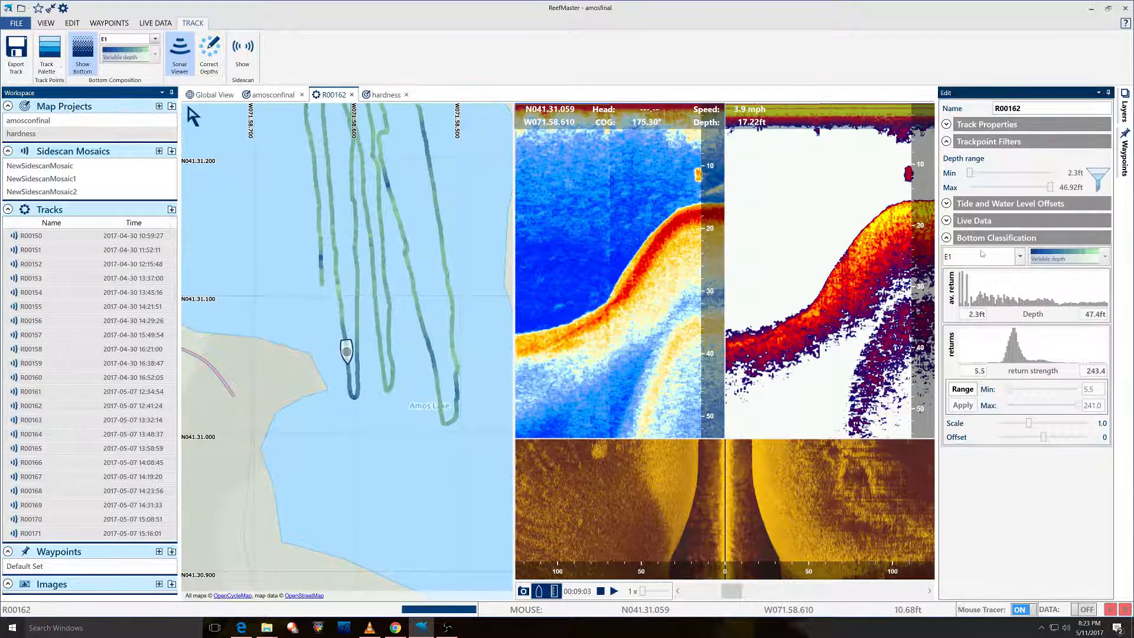
click(982, 254)
click(969, 271)
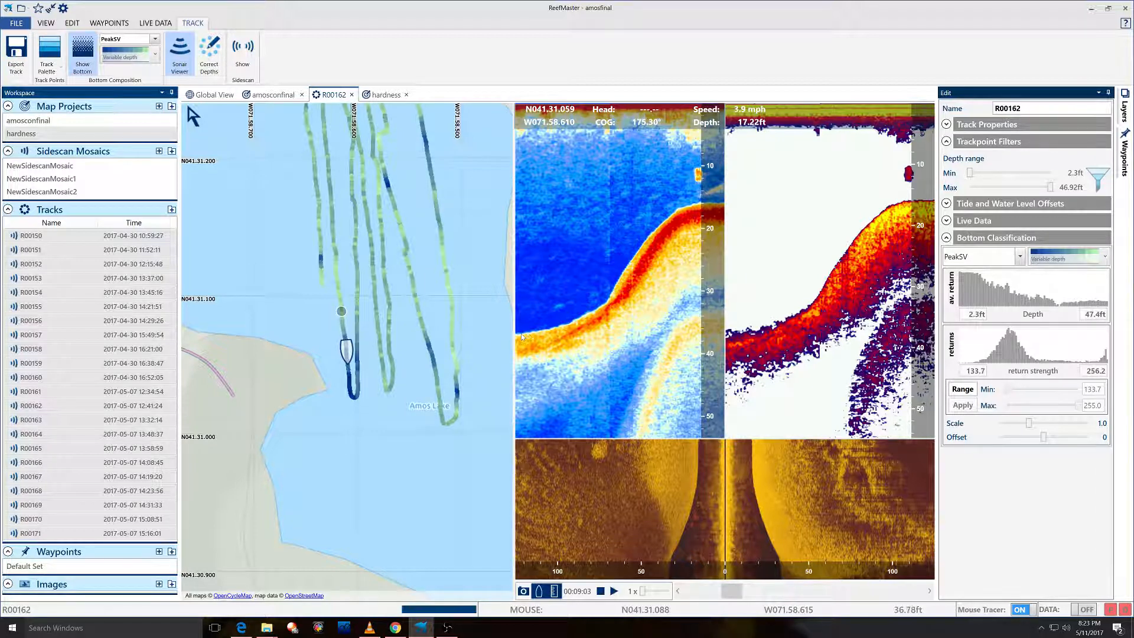
mouse_move(555, 372)
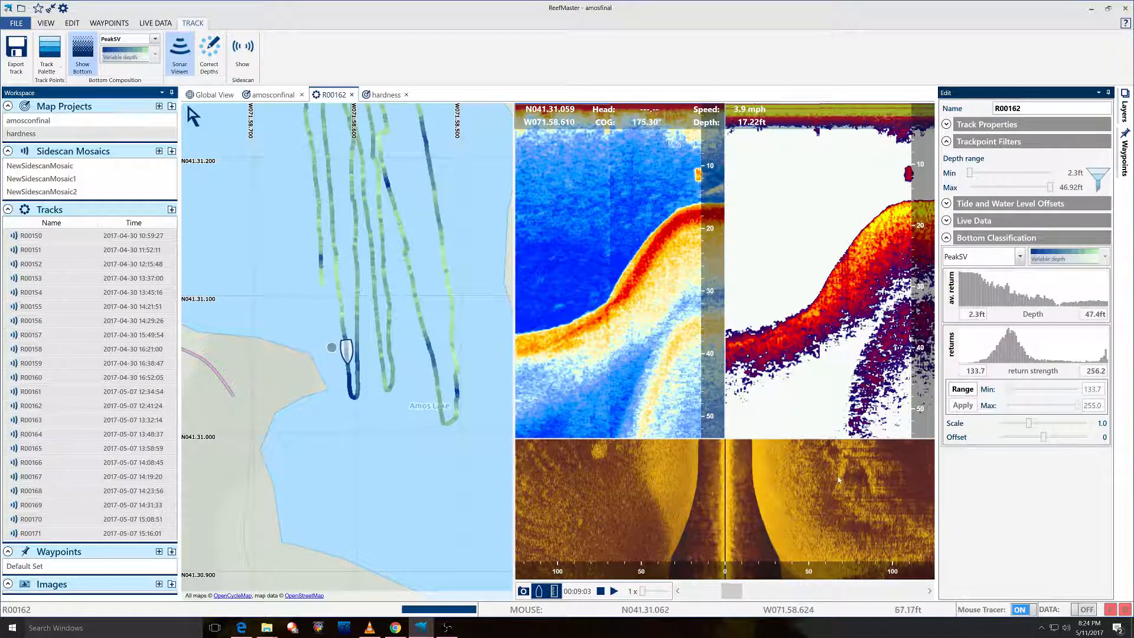
Try the E1 classification layer on R00162, then settle on E2.
click(953, 258)
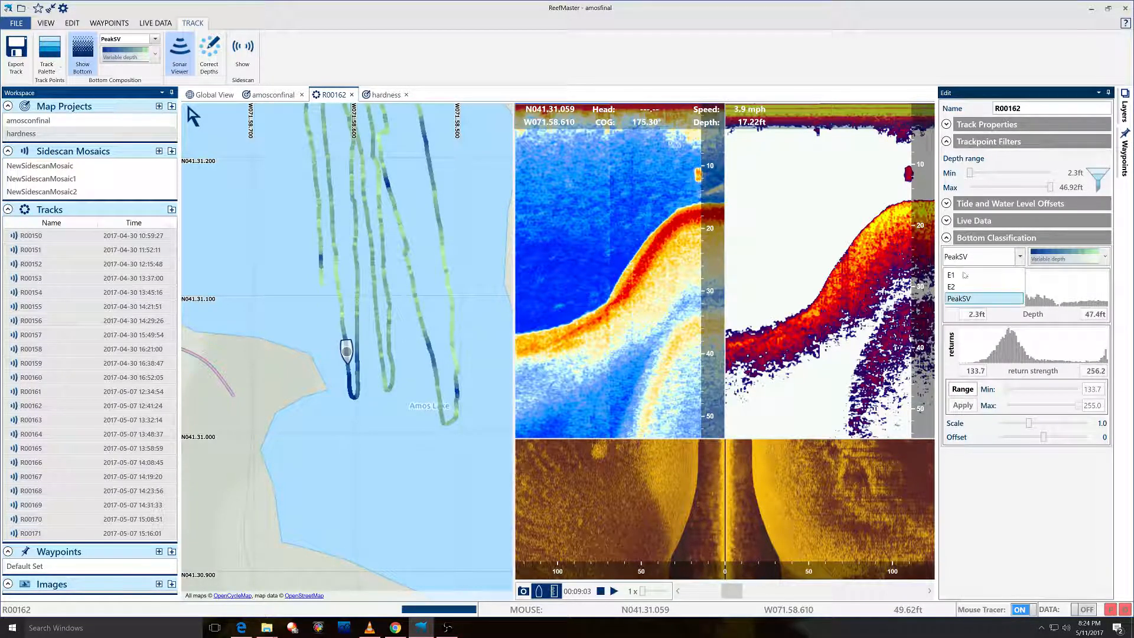
click(964, 275)
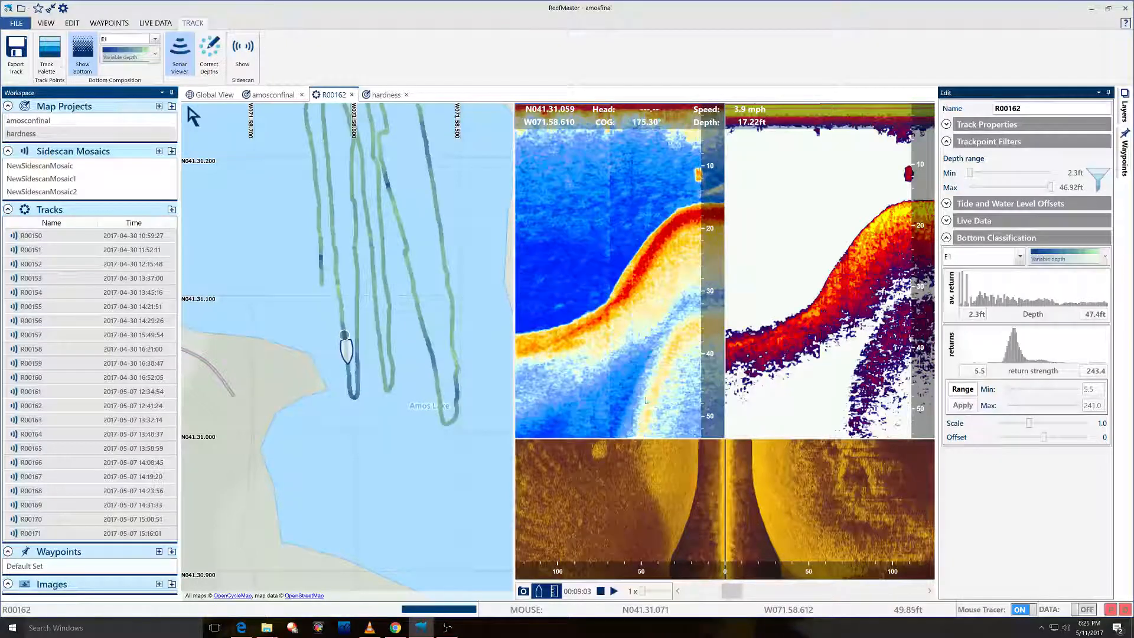
click(982, 256)
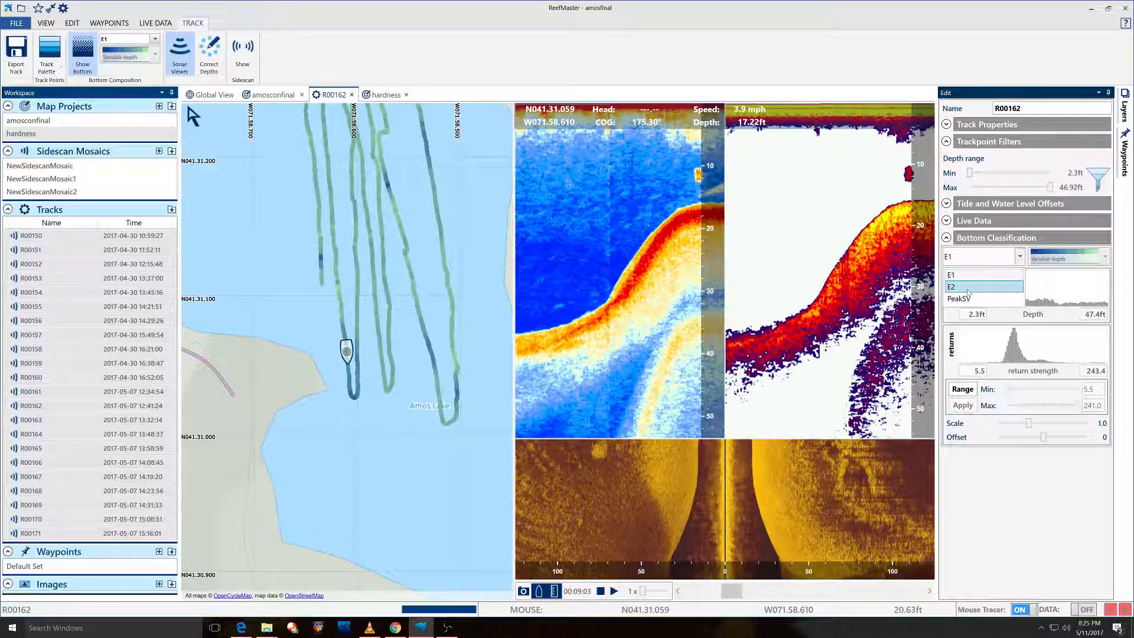
click(969, 286)
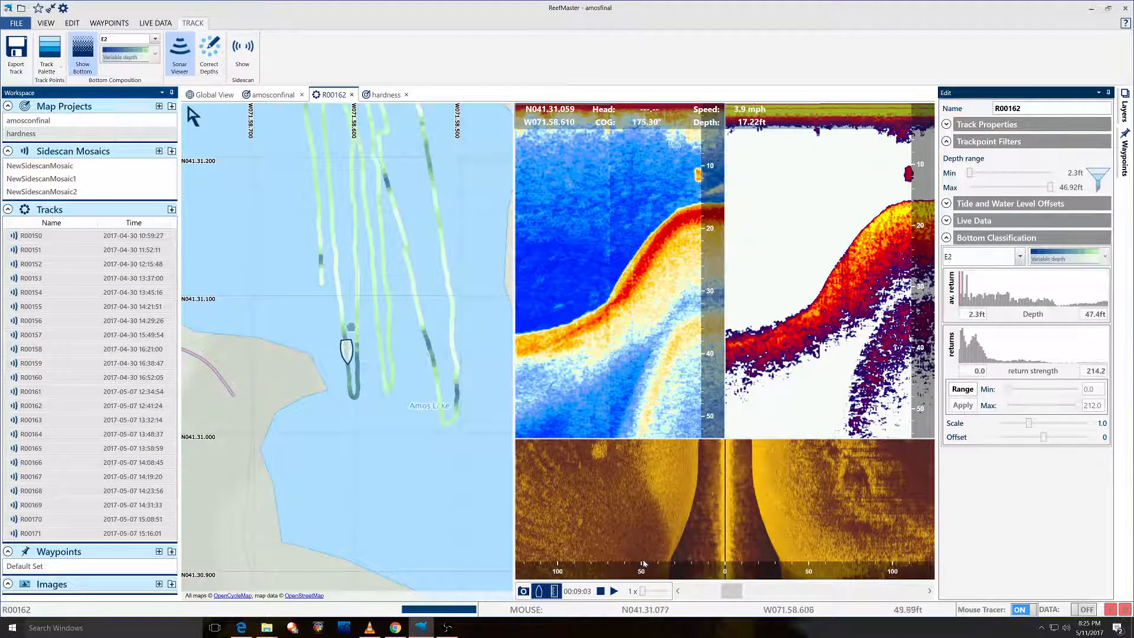
Advance the replay to about 00:09:38, keeping E2 as the classification layer.
drag(728, 591, 731, 595)
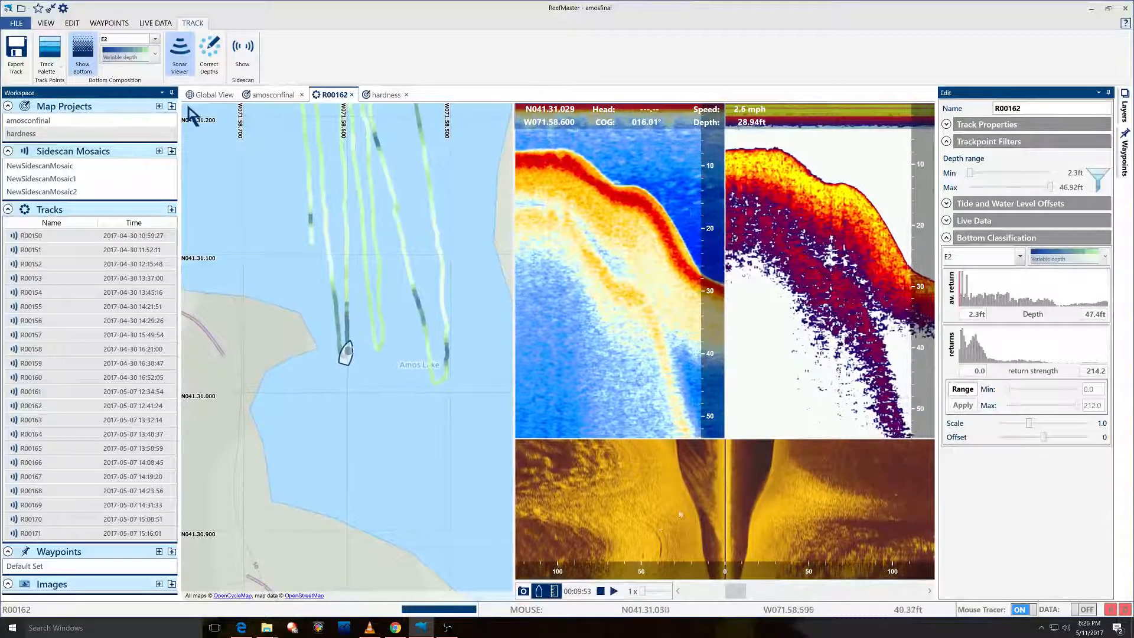
click(977, 256)
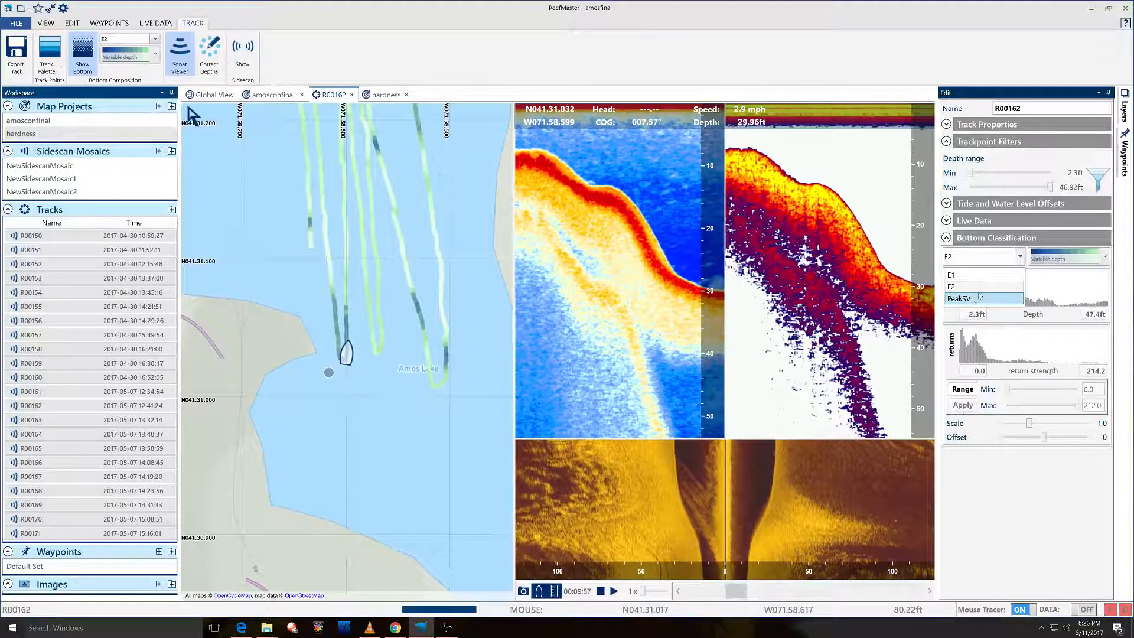
click(1023, 237)
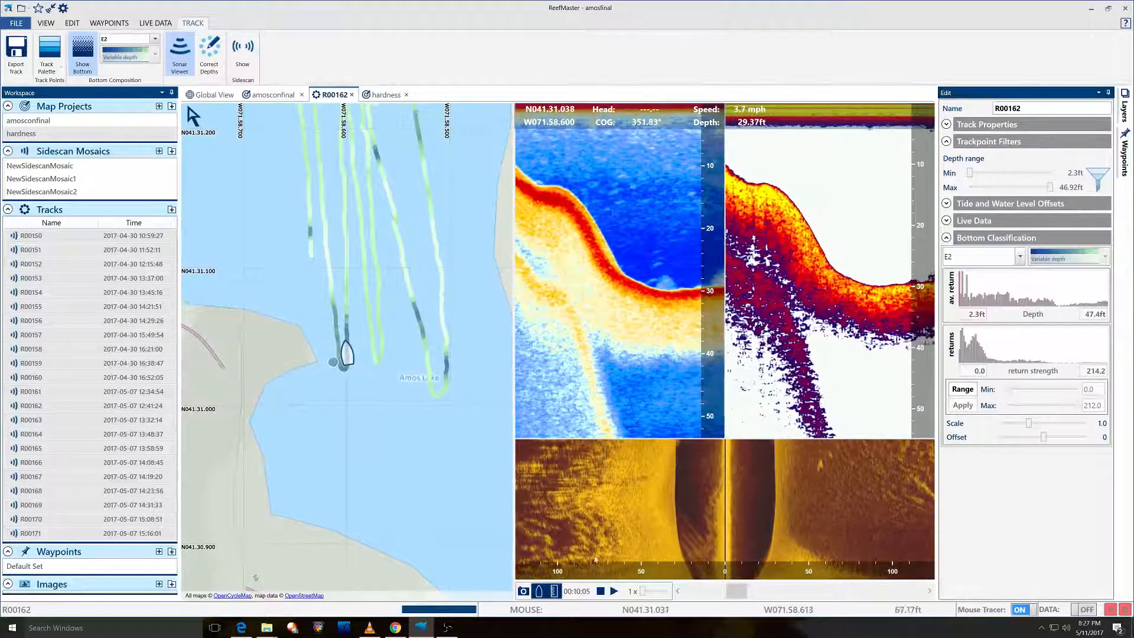
Pause, resume and stop playback near 00:10:13, then dismiss the R00150 track menu.
click(601, 591)
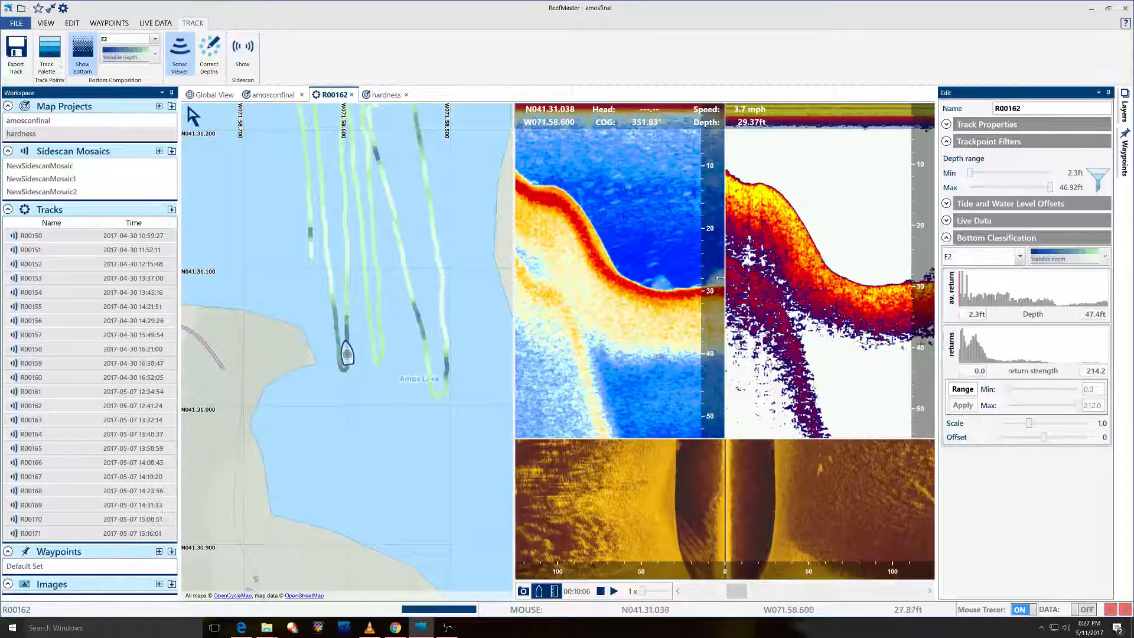
click(611, 592)
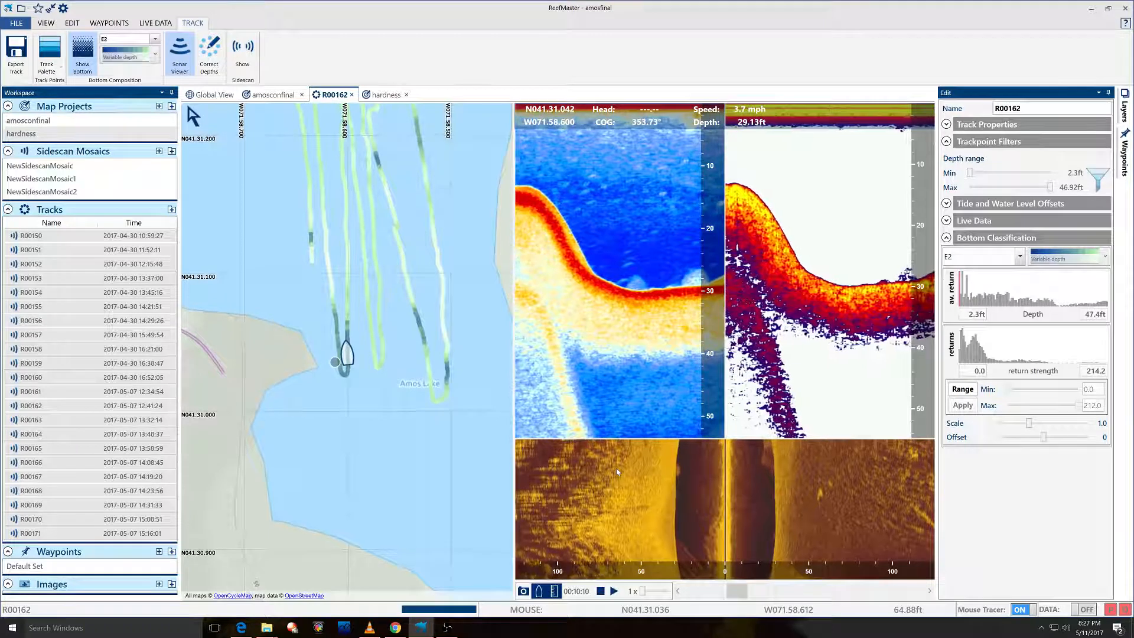
click(600, 591)
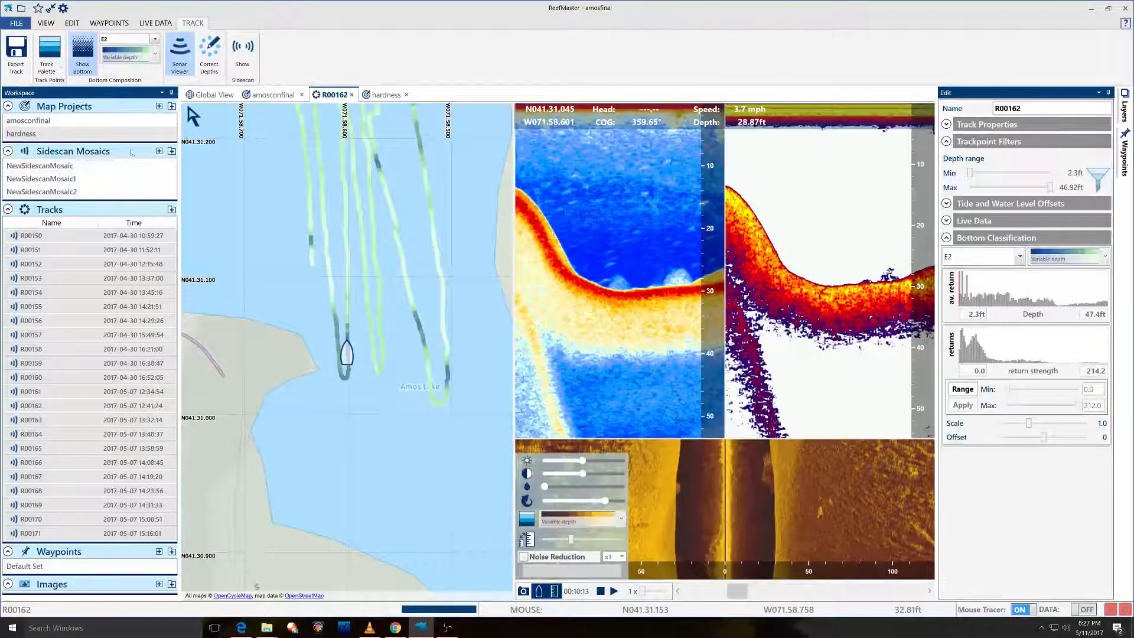
right_click(71, 244)
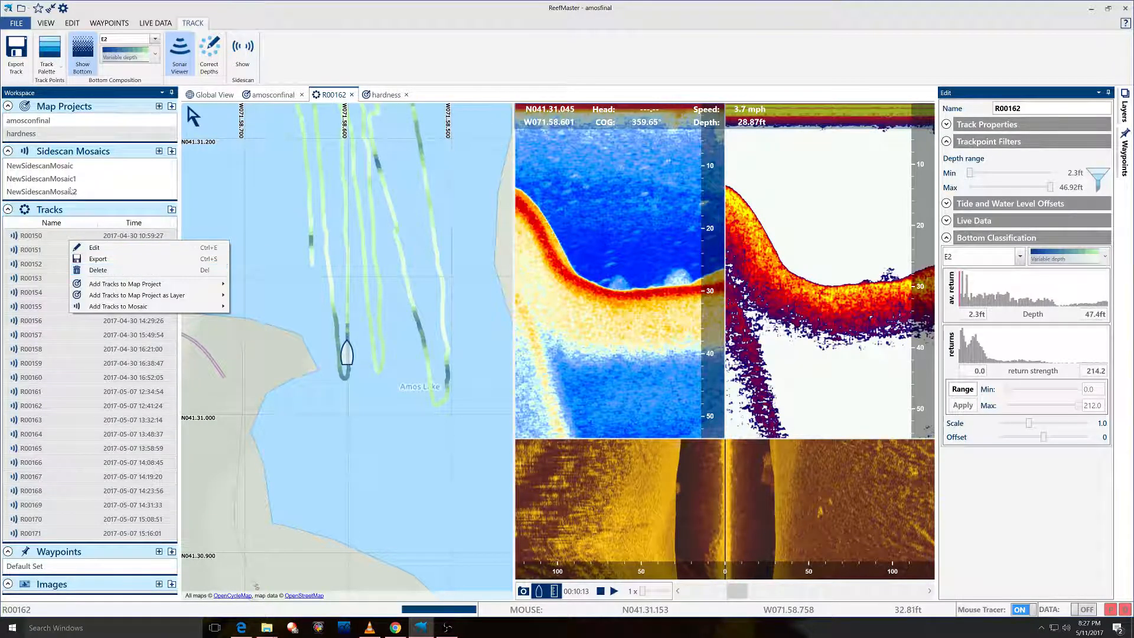
click(77, 134)
Return to the hardness project, dismiss the R00150 track menu, and toggle the Waypoints panel.
click(378, 94)
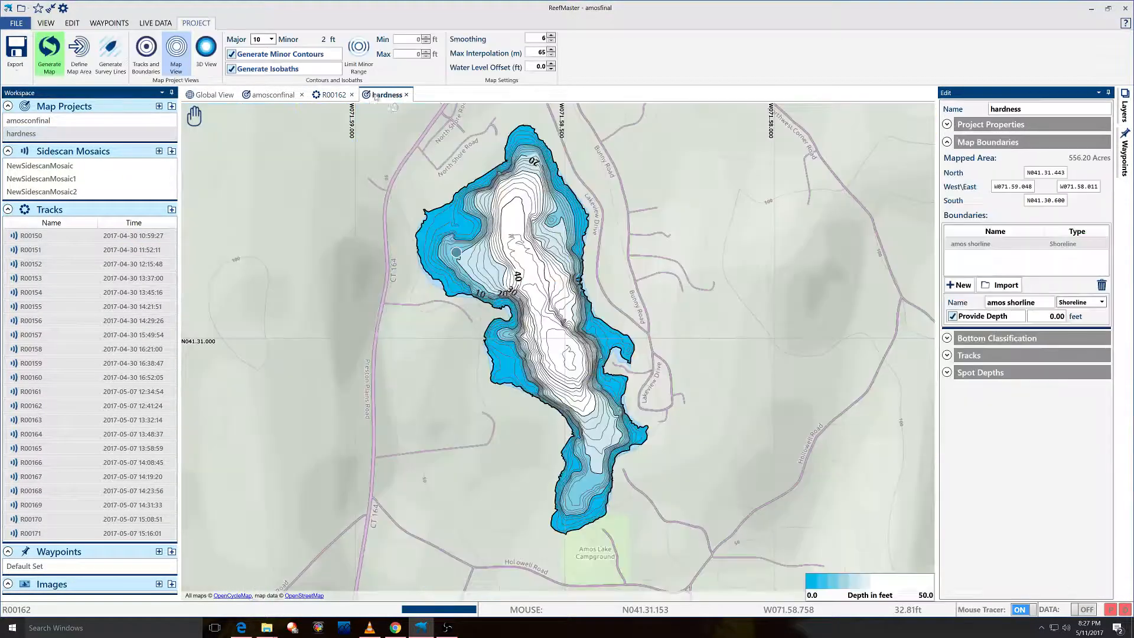
right_click(104, 235)
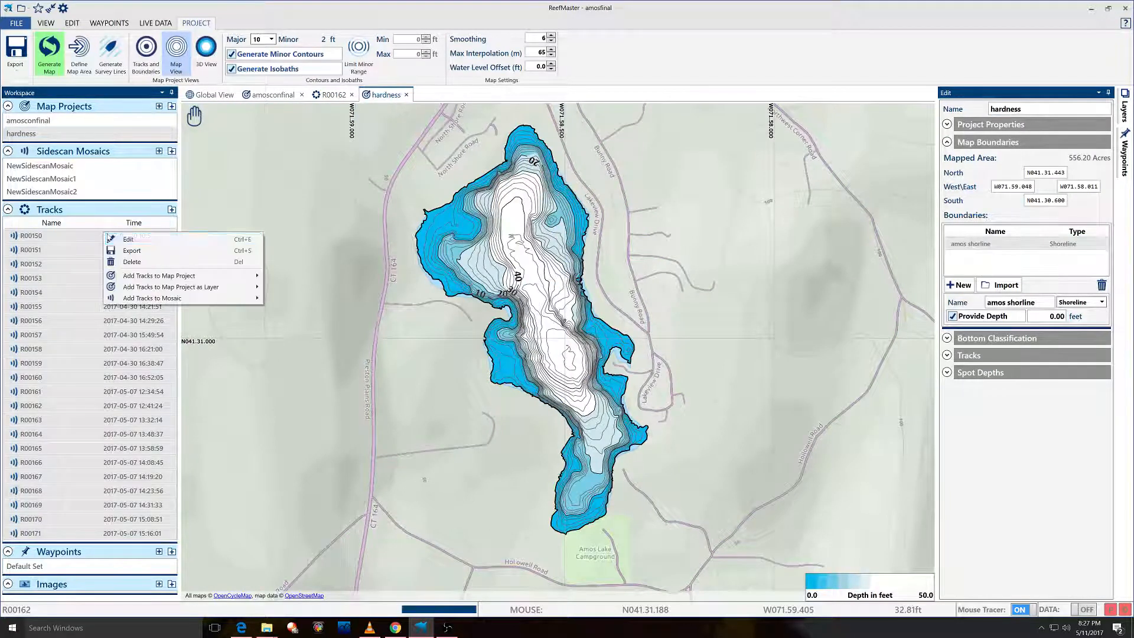
click(294, 188)
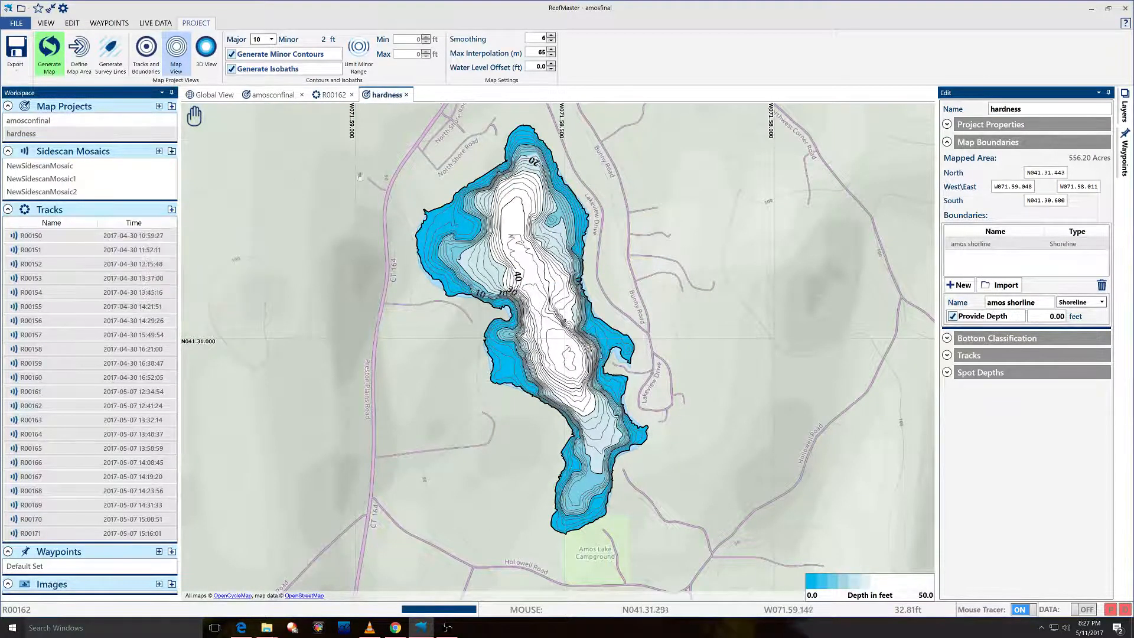
click(1125, 159)
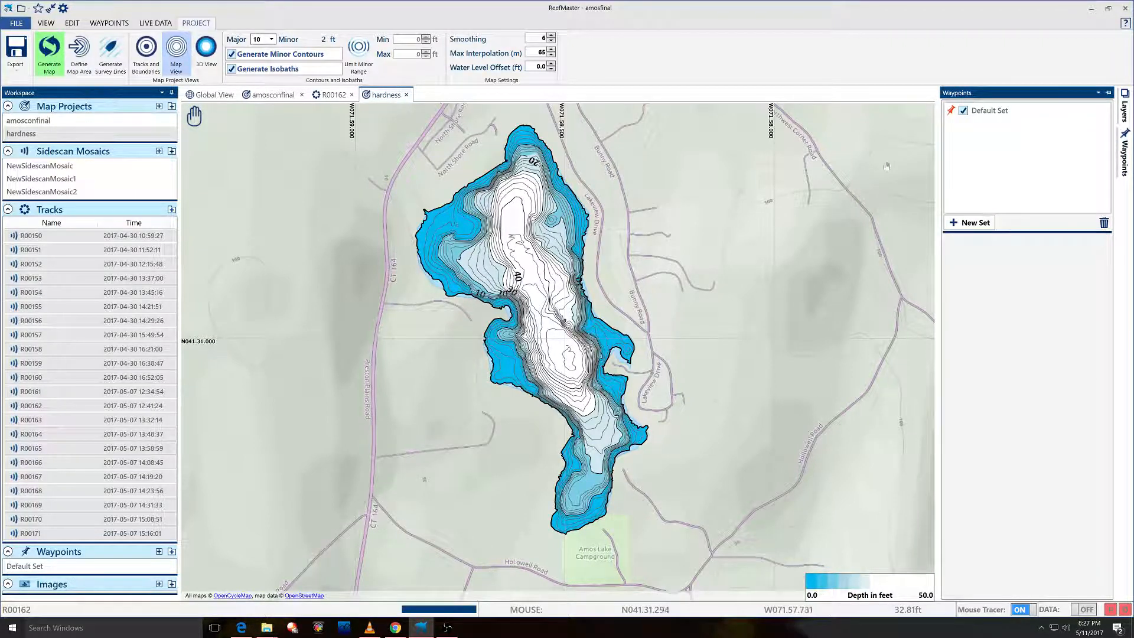
click(1125, 157)
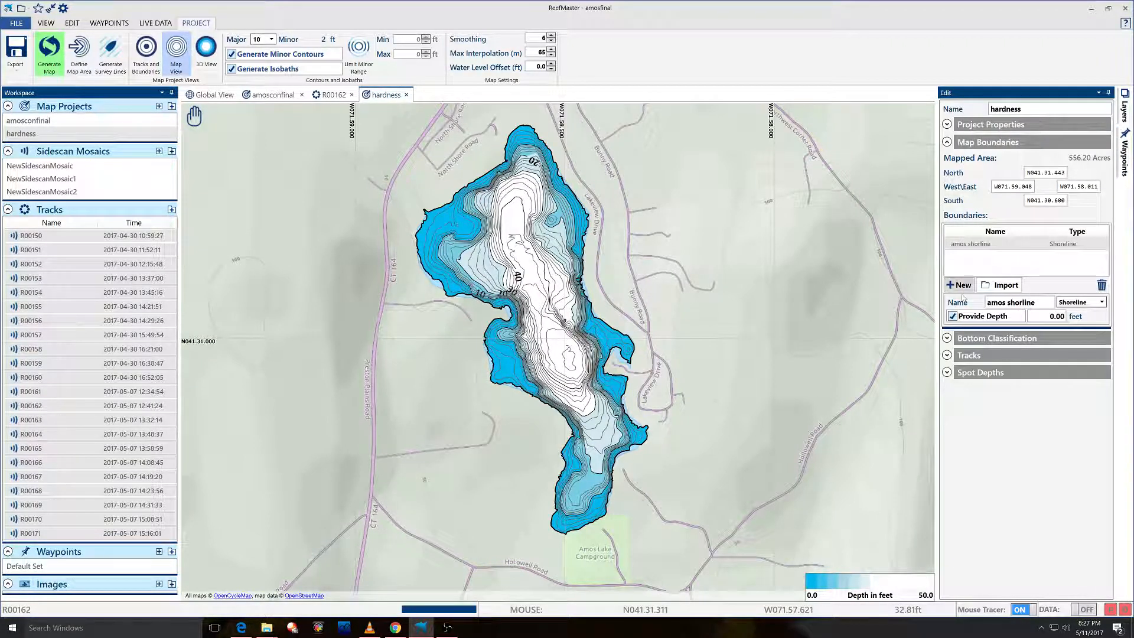
Set PeakSV as the active bottom classification layer and widen the settings panel.
click(946, 339)
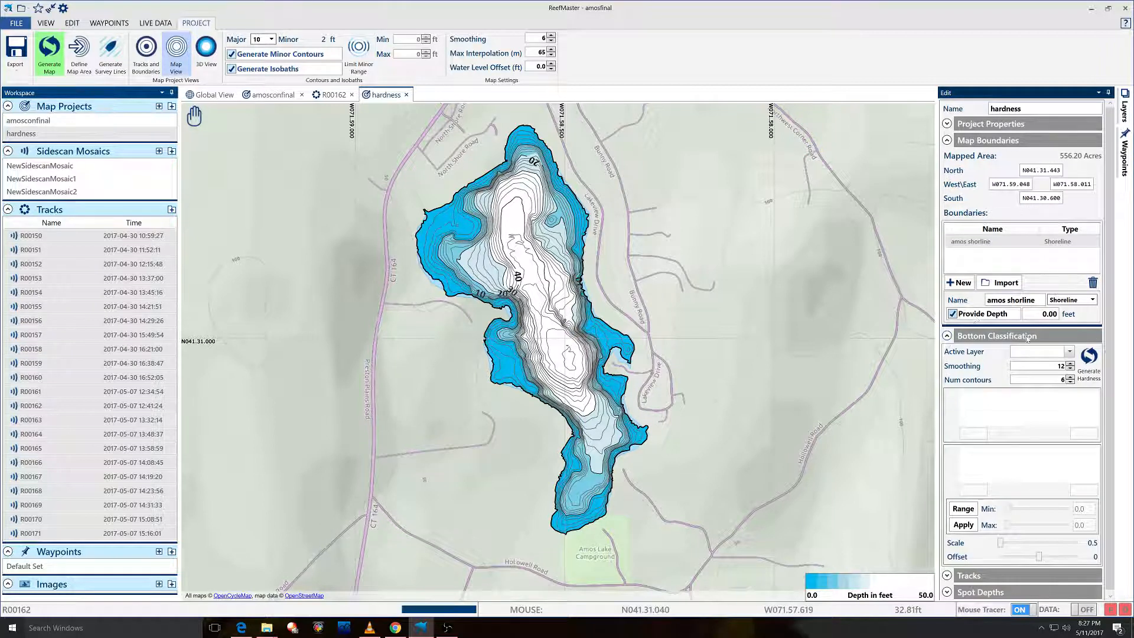
click(1050, 358)
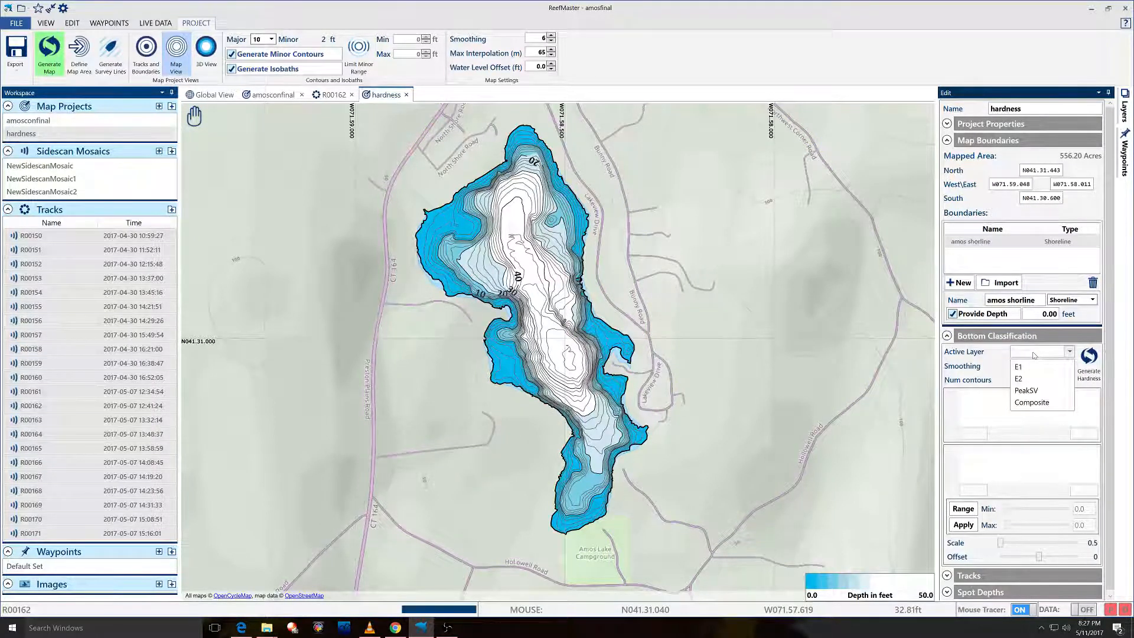
click(1031, 396)
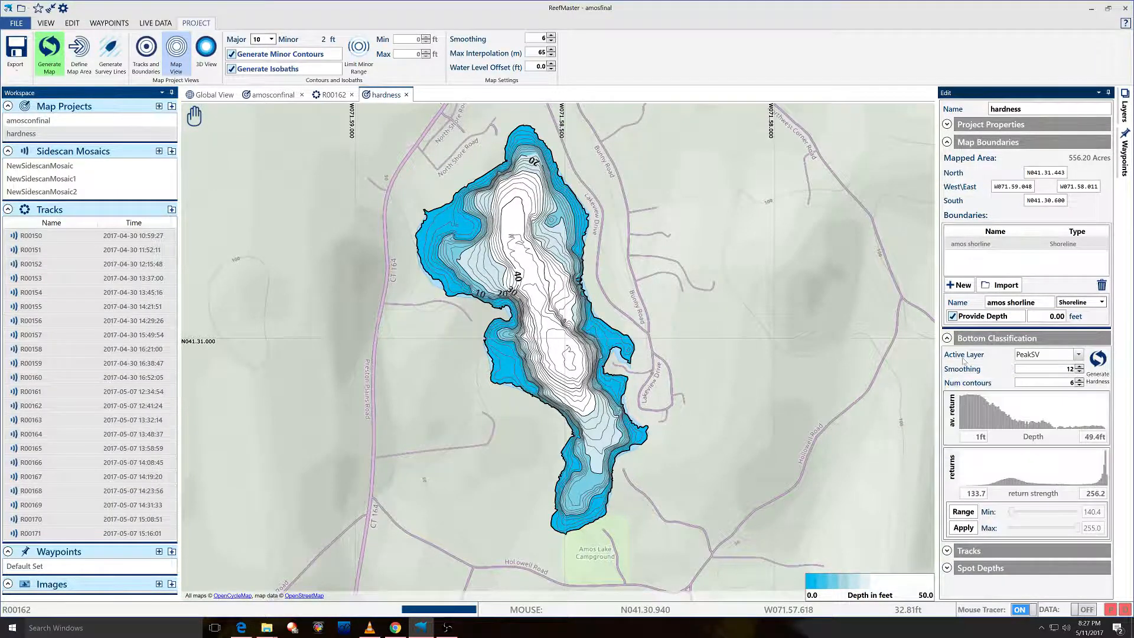
mouse_move(969, 355)
click(1077, 356)
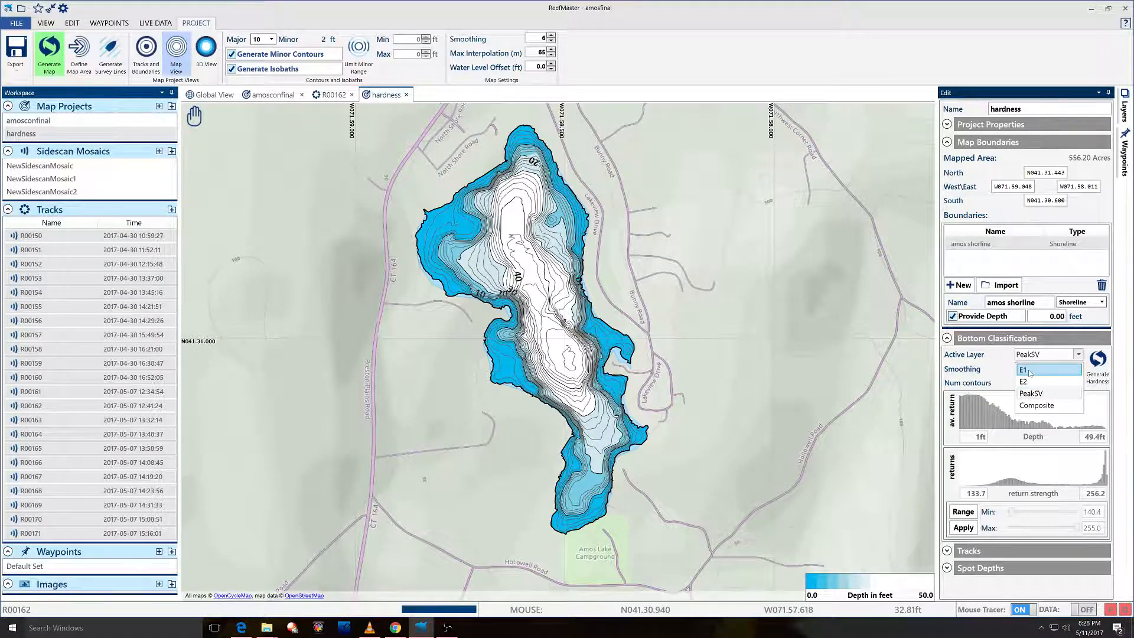
click(762, 252)
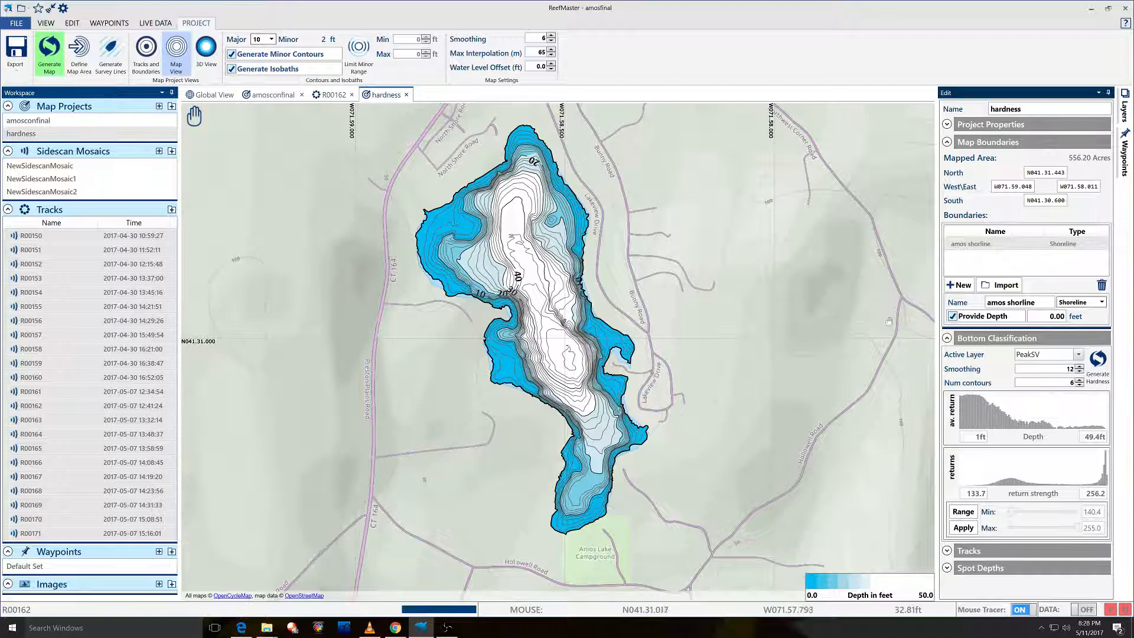
click(1050, 356)
click(1050, 359)
drag(935, 400, 885, 408)
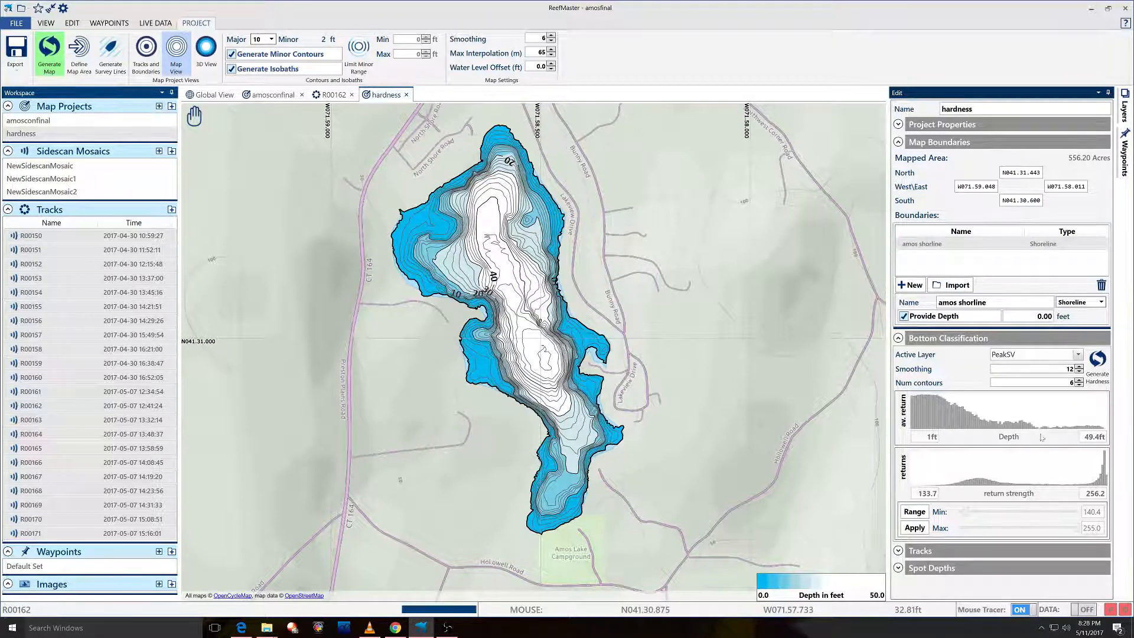
Generate the PeakSV hardness layer, zoom in on Amos Lake, and show the map layers list.
click(1098, 358)
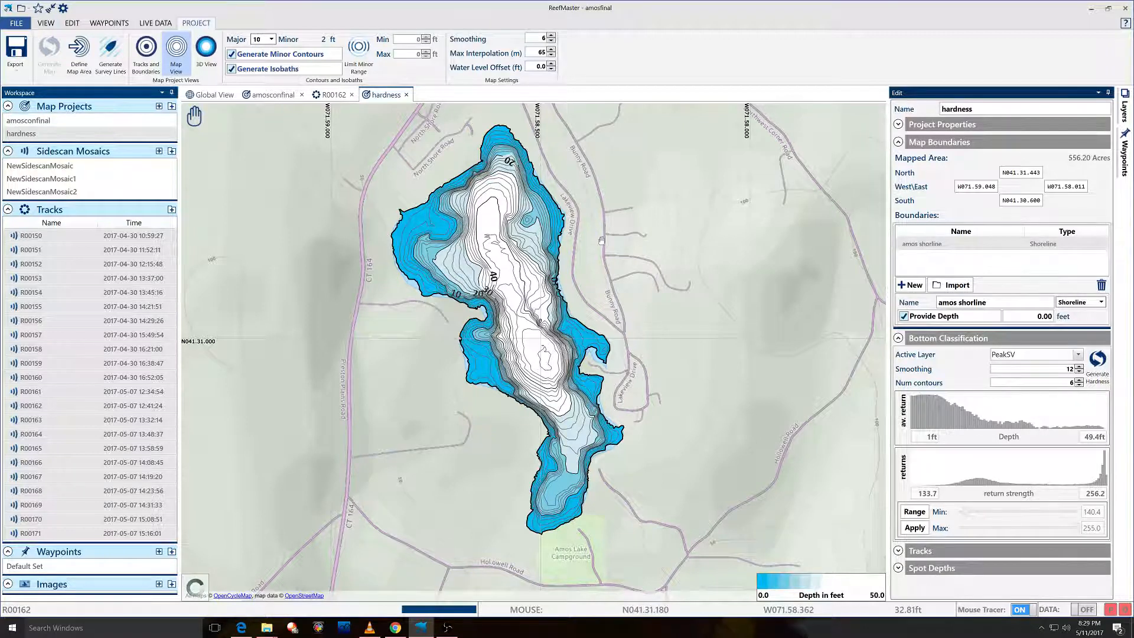
drag(361, 247, 435, 263)
scroll(539, 220, up, 2)
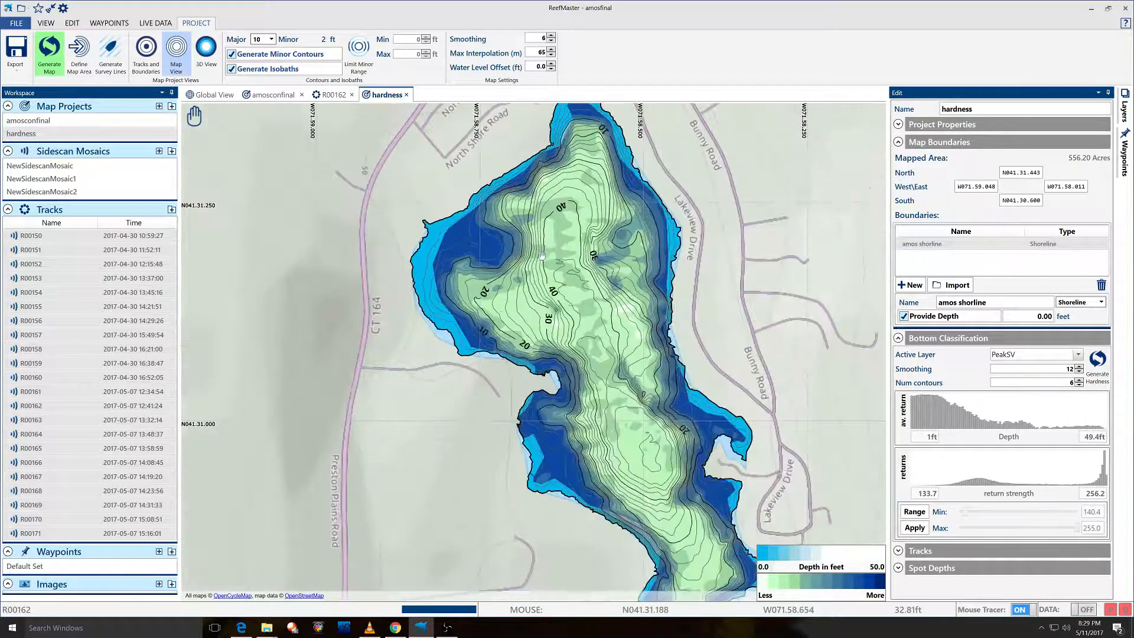
mouse_move(539, 221)
mouse_down()
mouse_move(495, 255)
mouse_move(528, 230)
mouse_up()
click(1124, 112)
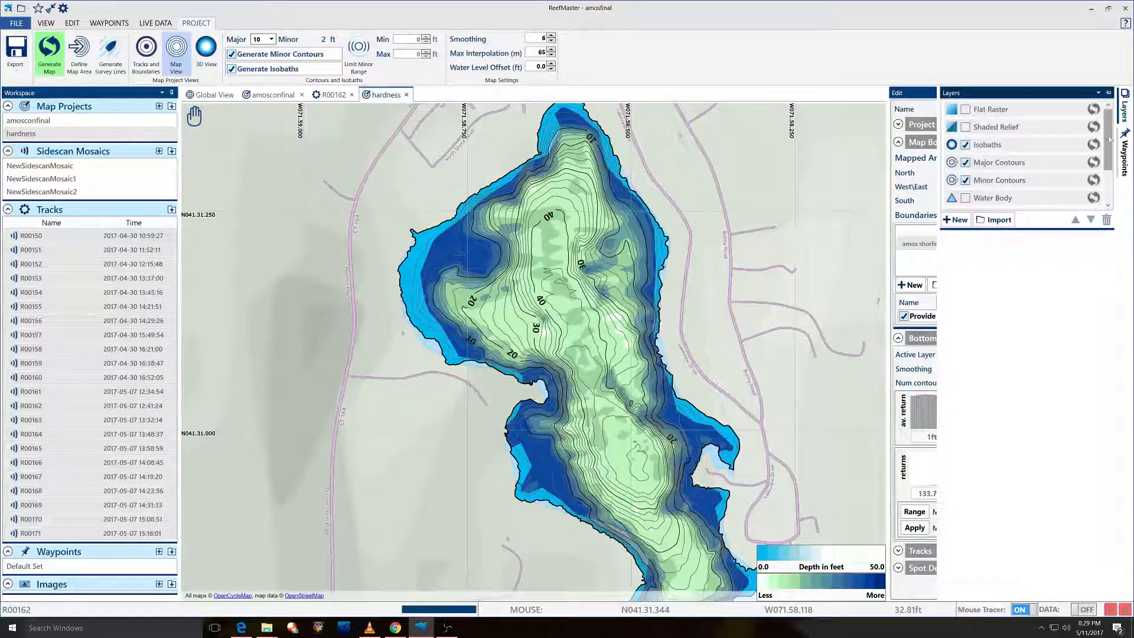
drag(1110, 130, 1110, 179)
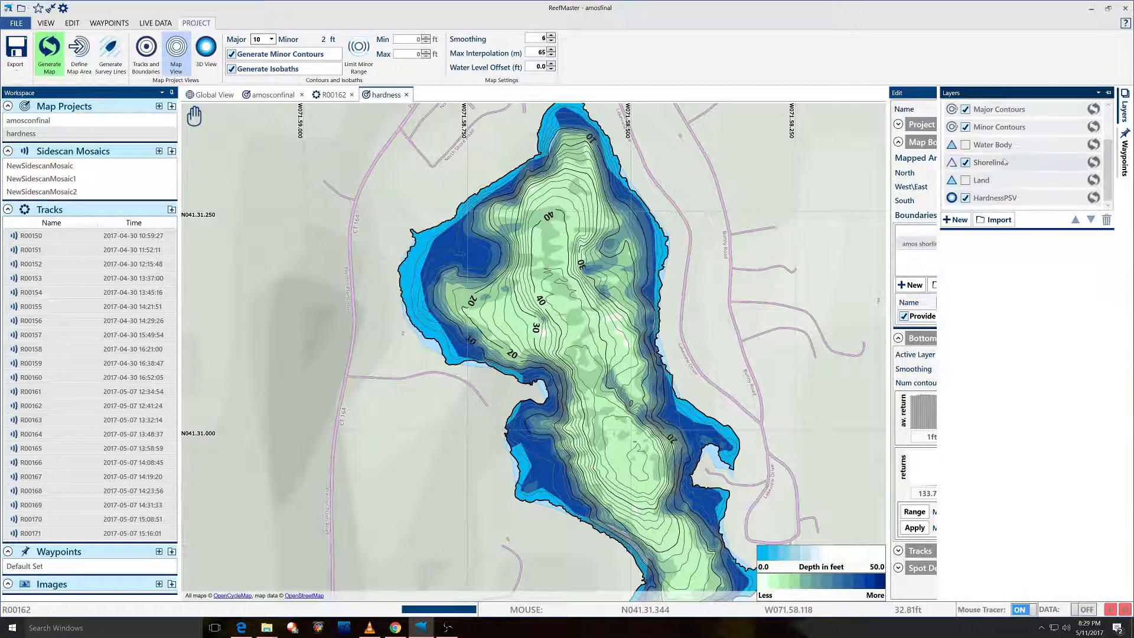
click(966, 165)
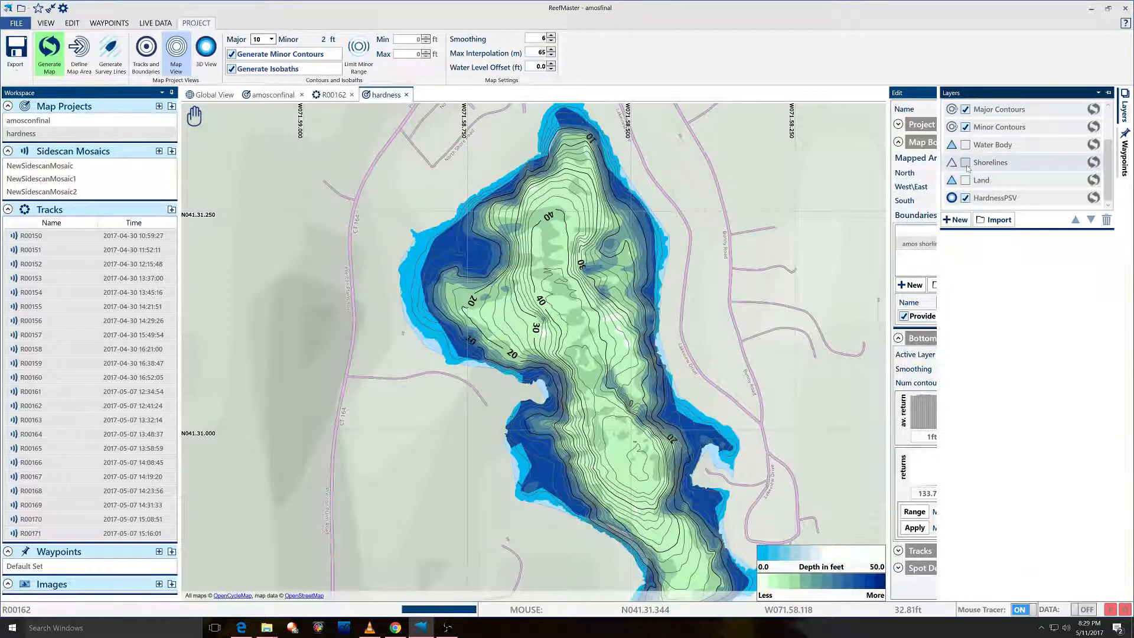
click(966, 165)
click(965, 145)
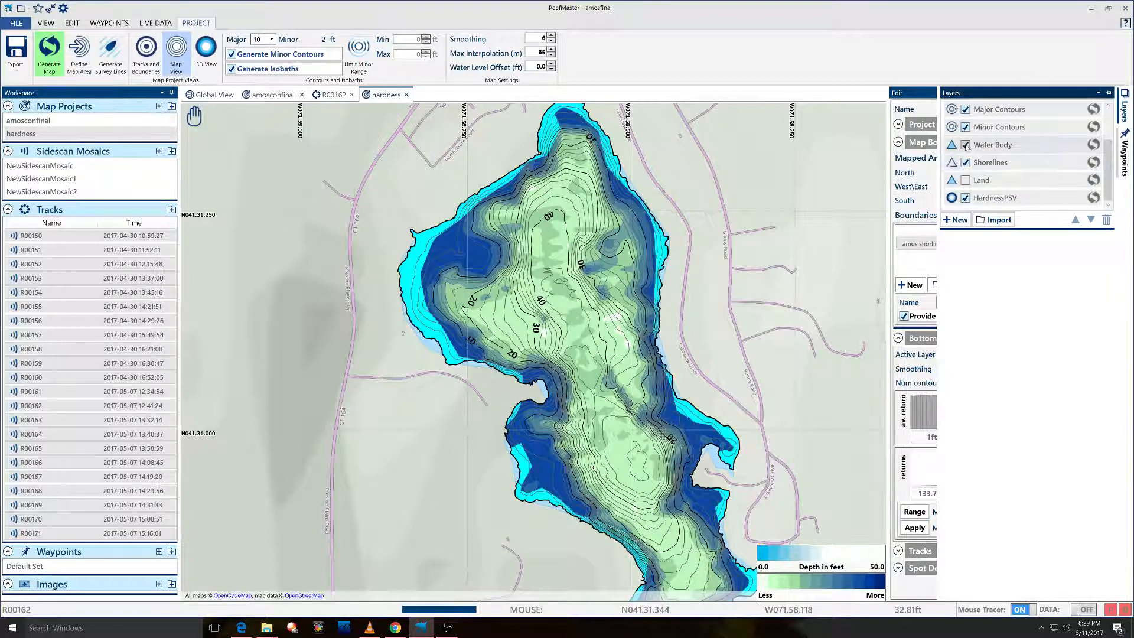
click(966, 145)
click(966, 128)
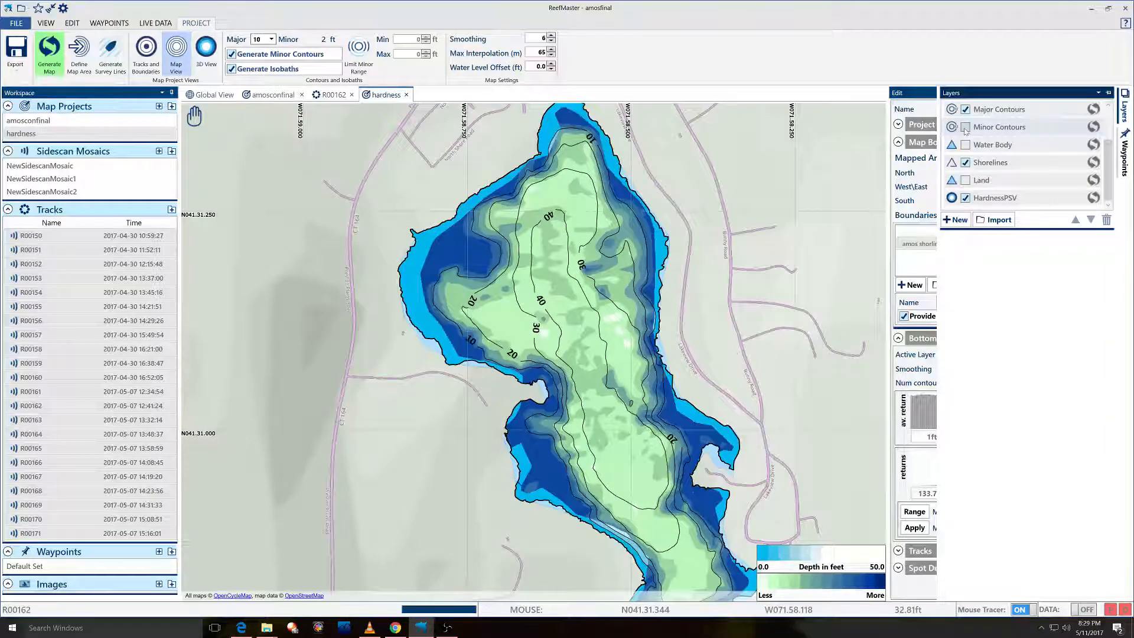
click(966, 127)
click(965, 110)
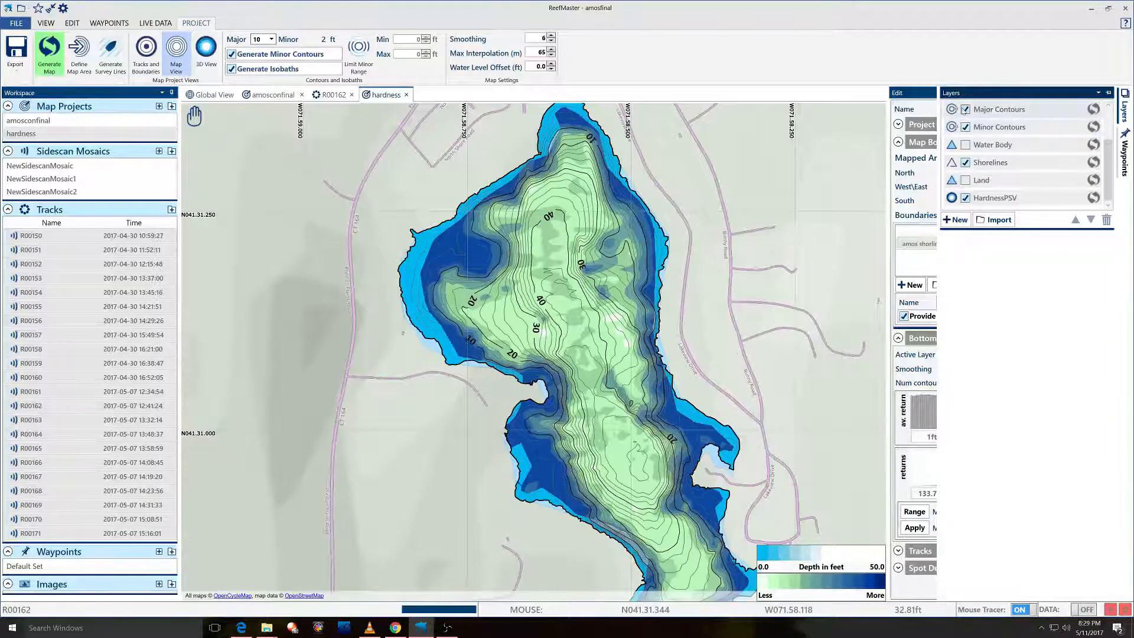
click(965, 110)
click(966, 128)
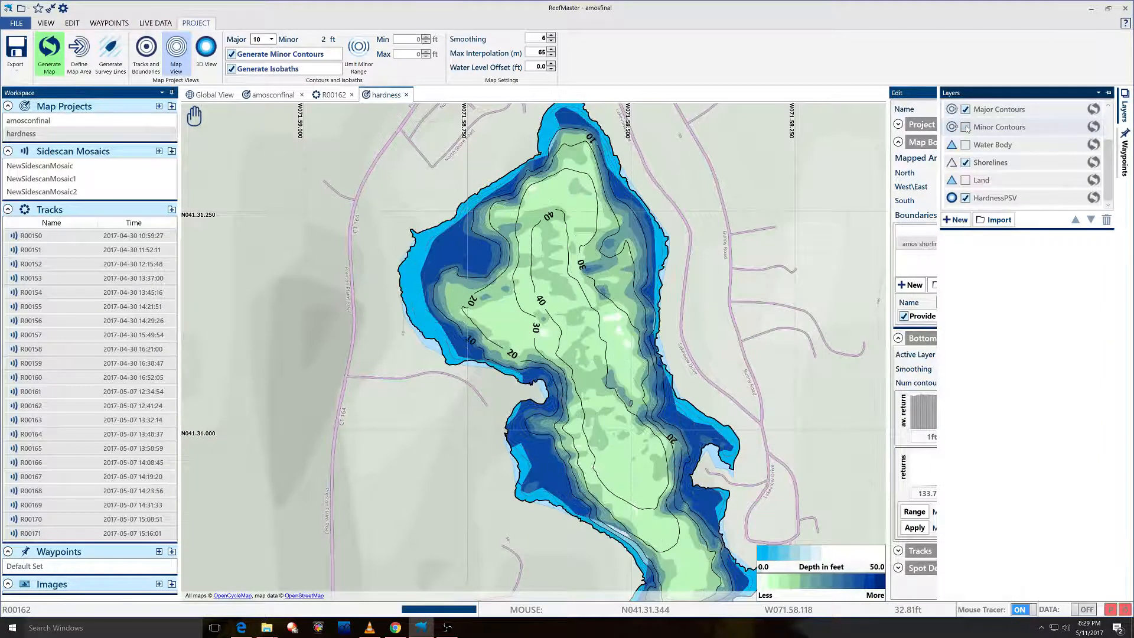
click(966, 127)
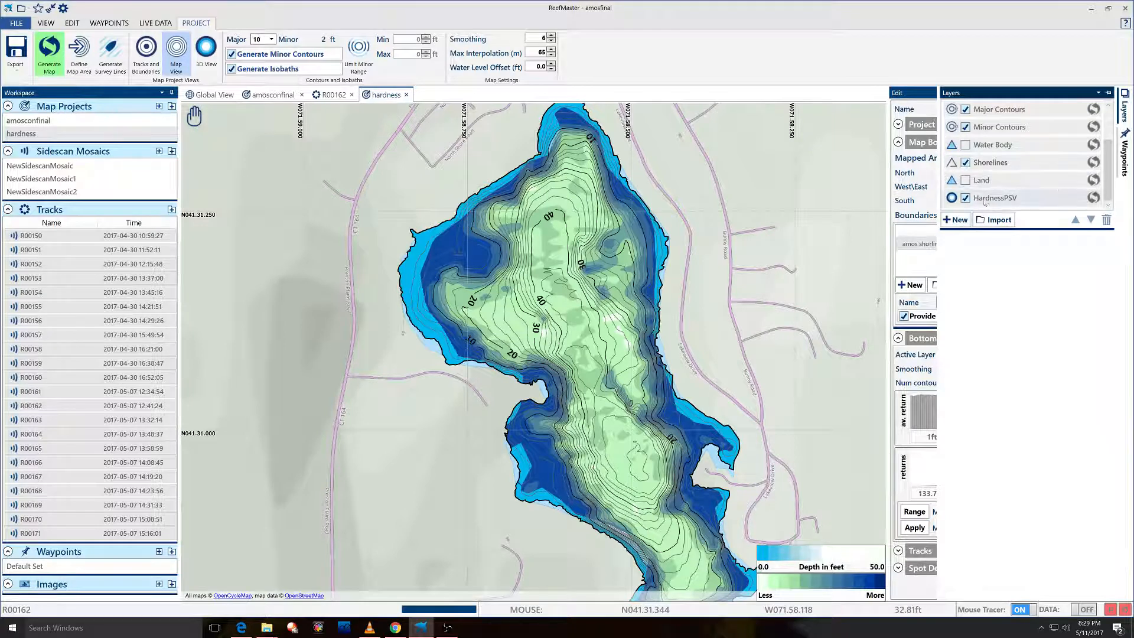
click(966, 198)
click(966, 199)
Recolour HardnessPSV with the black-grey Variable depth palette, then hide the layer.
click(1024, 201)
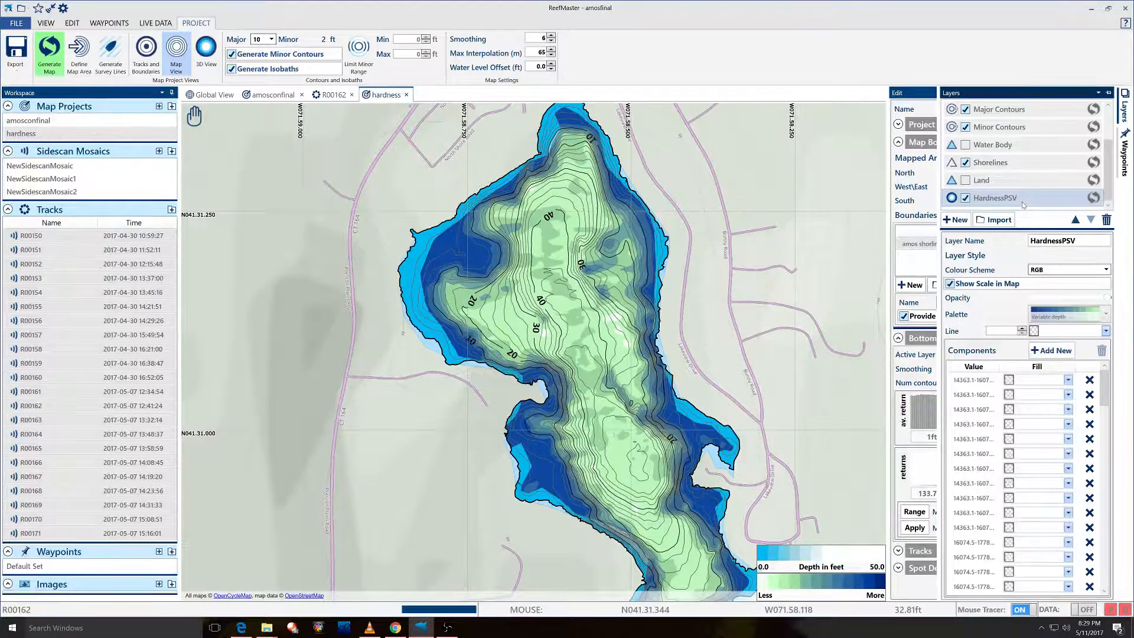
click(1063, 314)
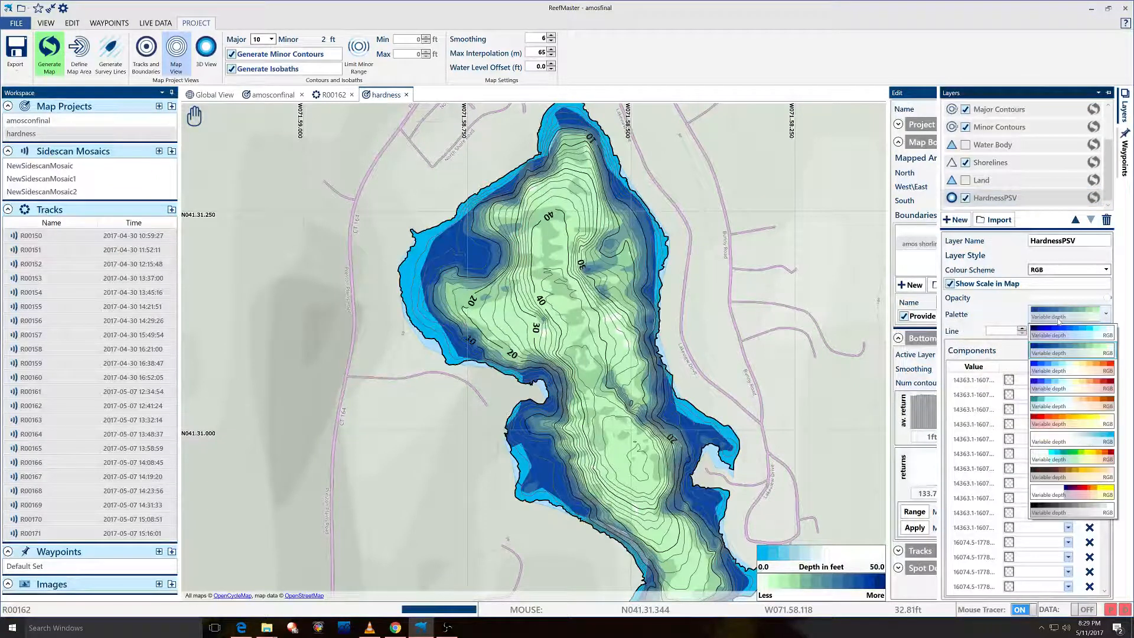
click(1063, 423)
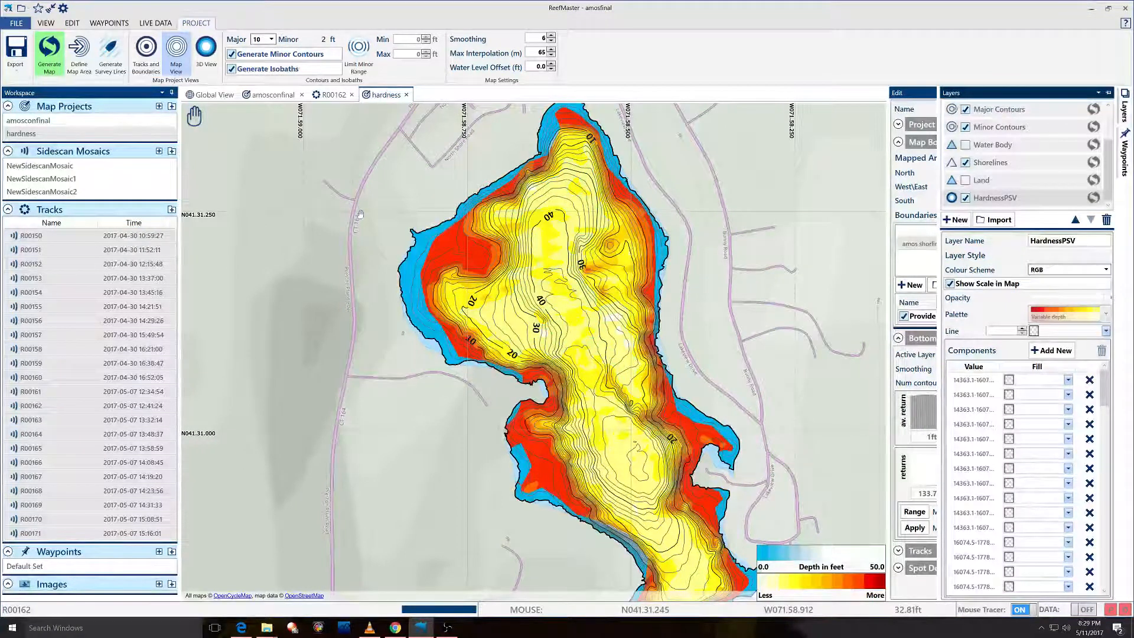
click(1069, 312)
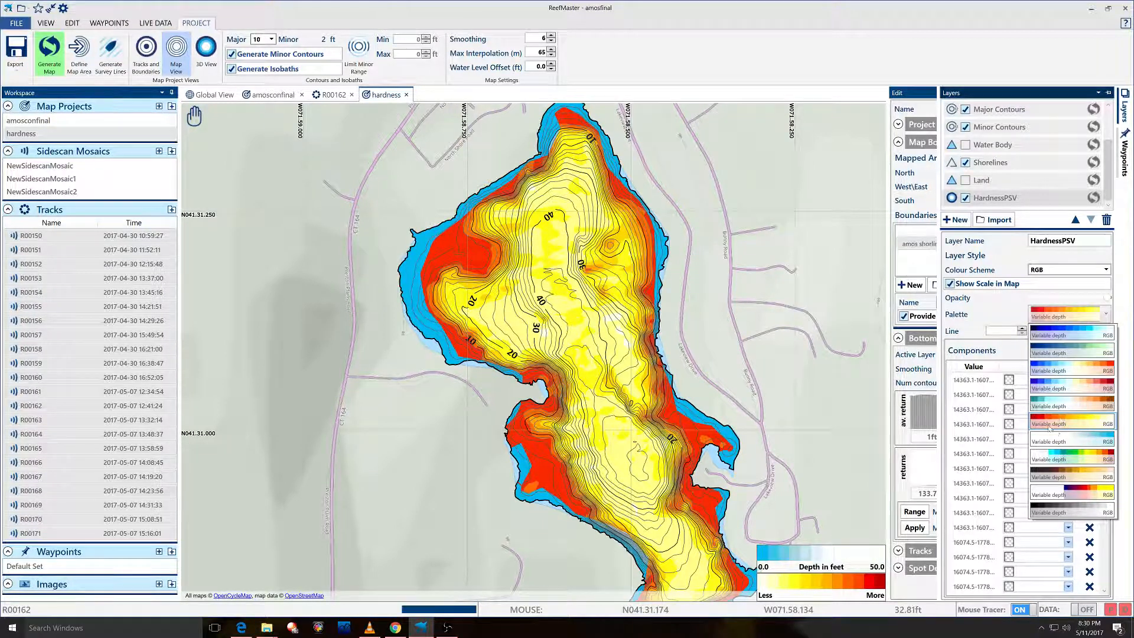
click(1068, 427)
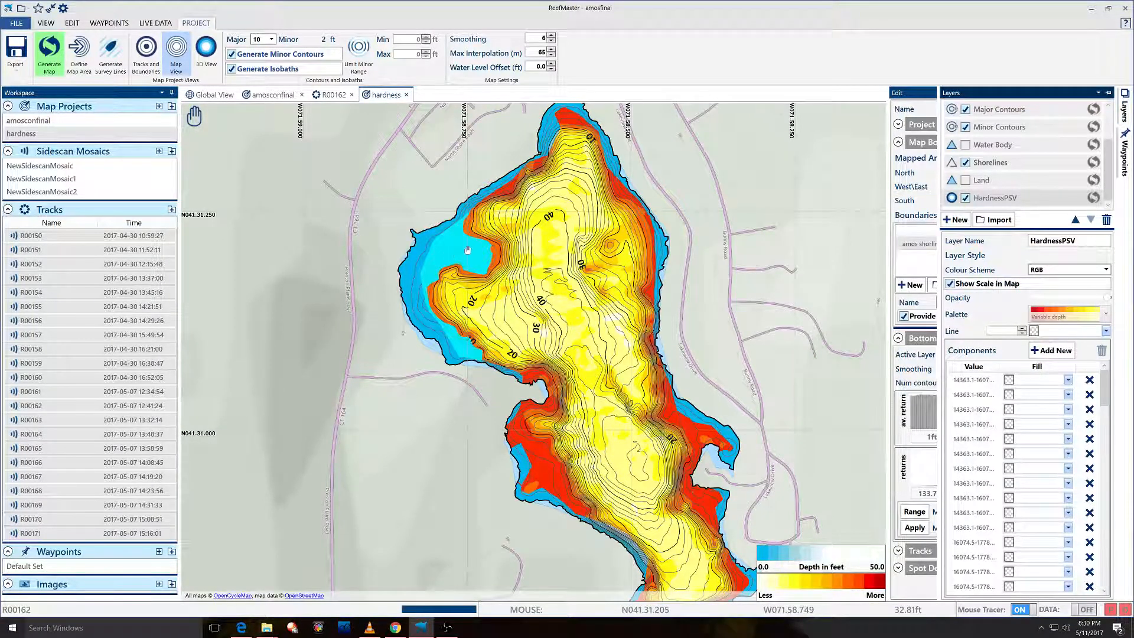
click(1072, 313)
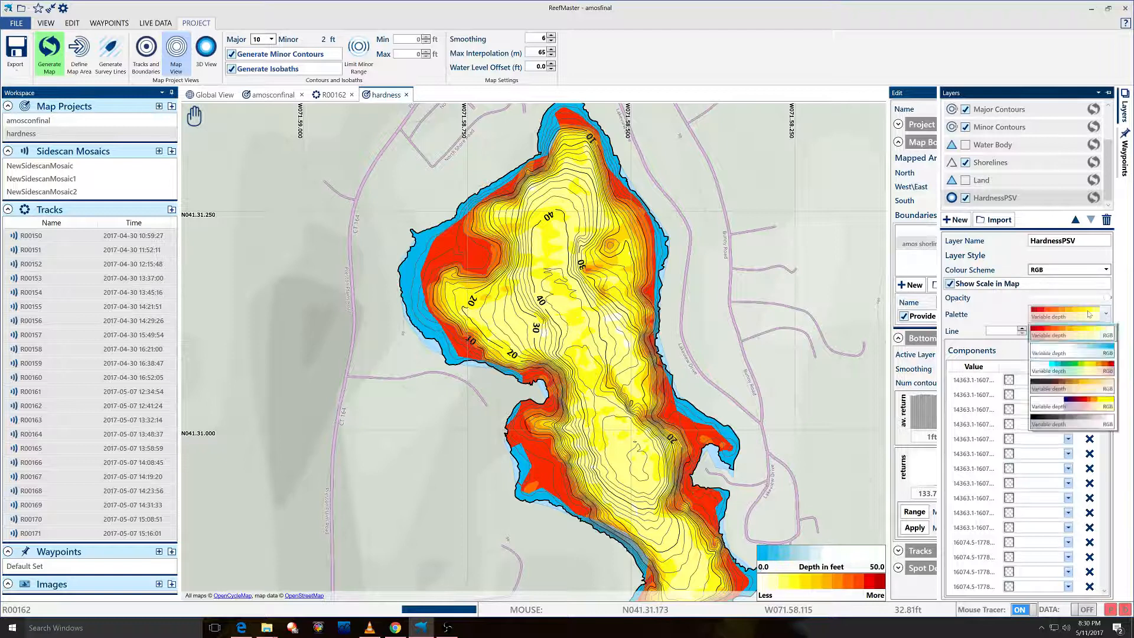
click(1070, 510)
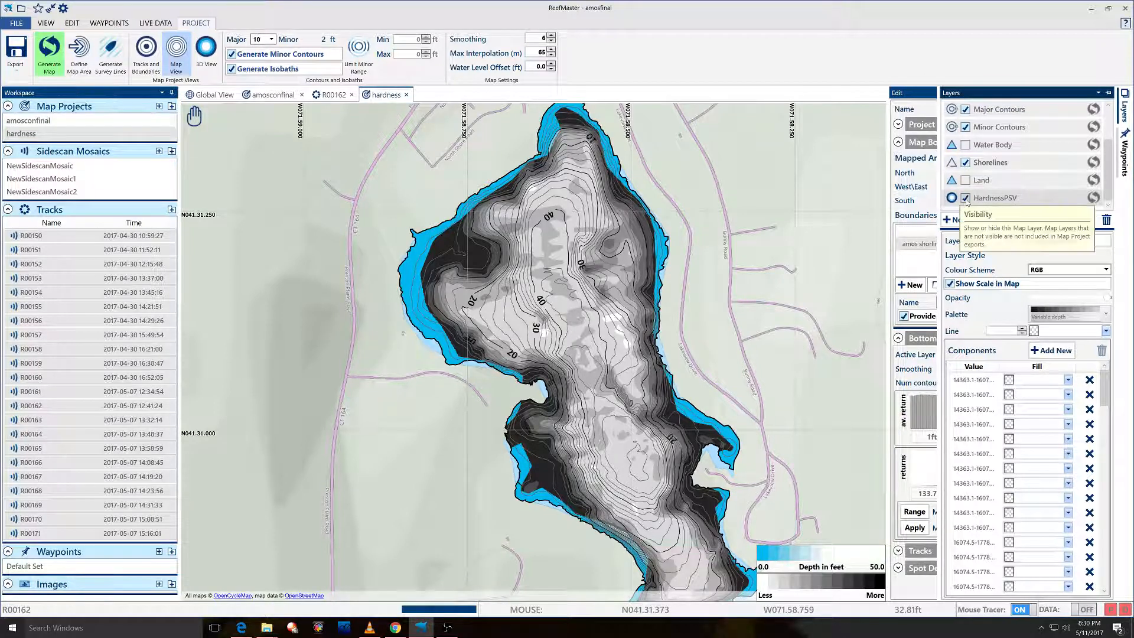
click(966, 197)
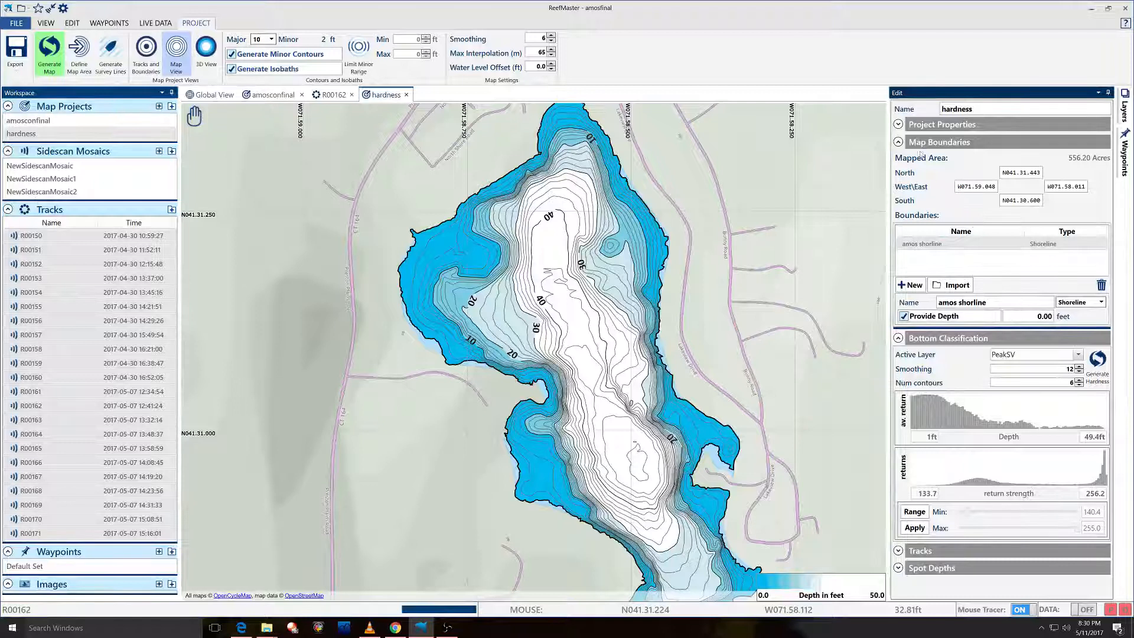
Collapse Map Boundaries and generate a hardness map from the E2 layer.
click(899, 143)
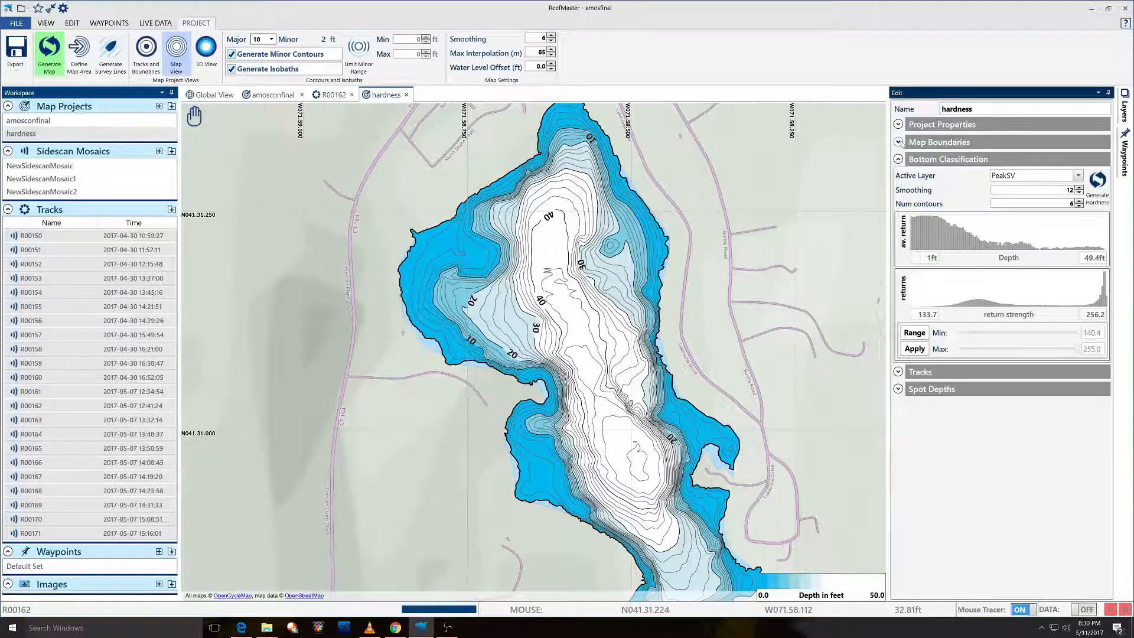
click(1022, 177)
click(1023, 203)
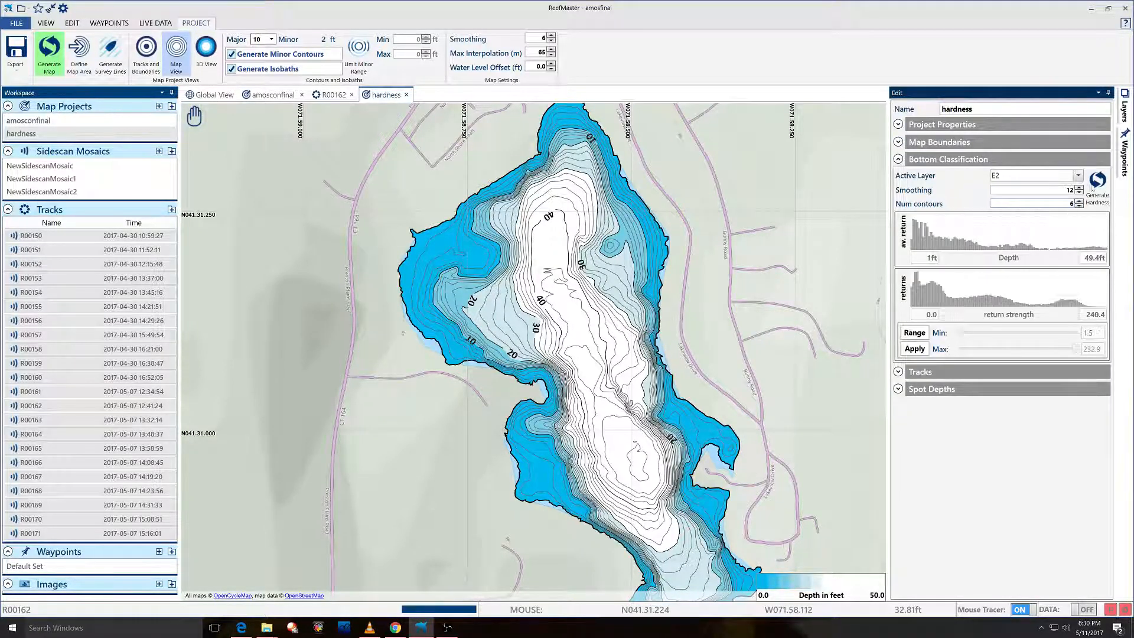
click(1097, 180)
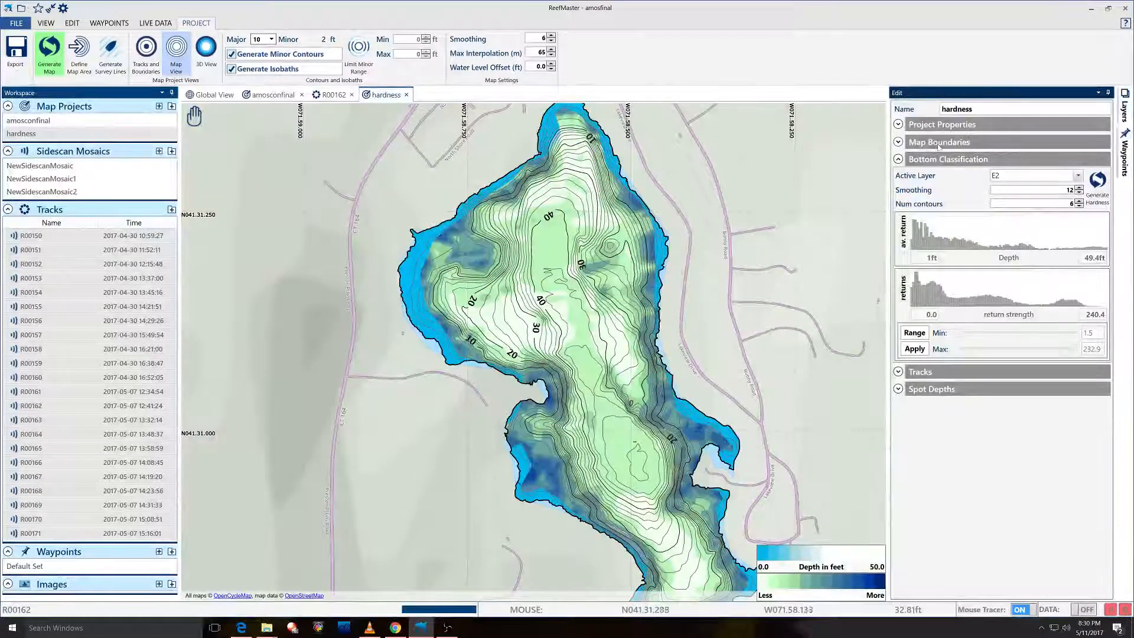
Generate a hardness map from the E1 layer.
click(1011, 176)
click(1011, 192)
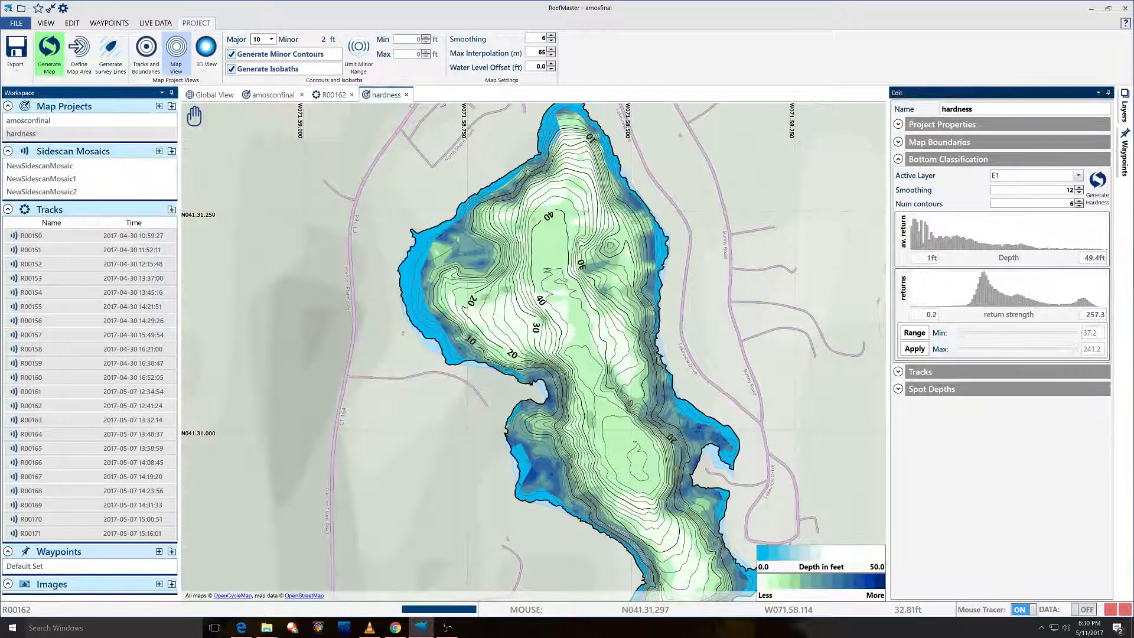
click(1100, 183)
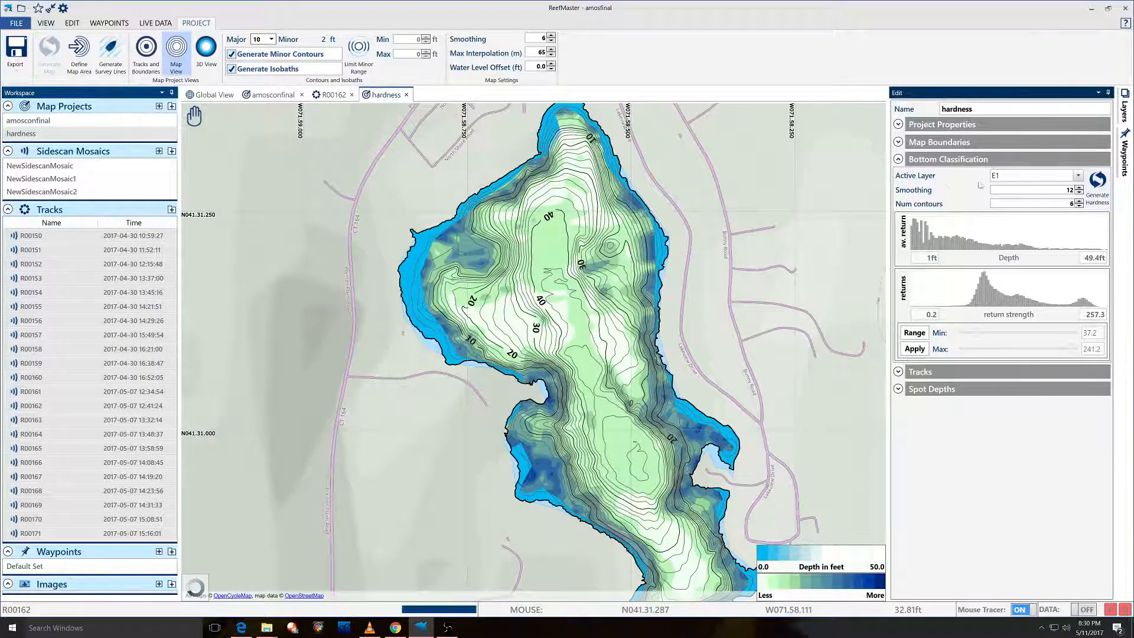
Generate a hardness map from the Composite layer.
mouse_move(958, 188)
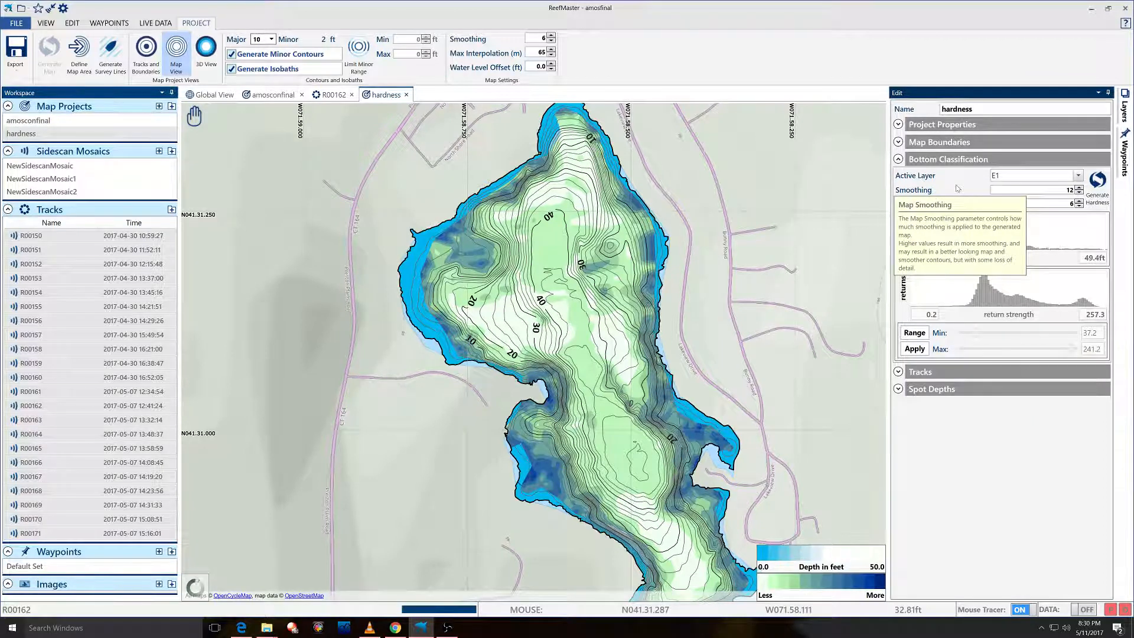
click(1033, 176)
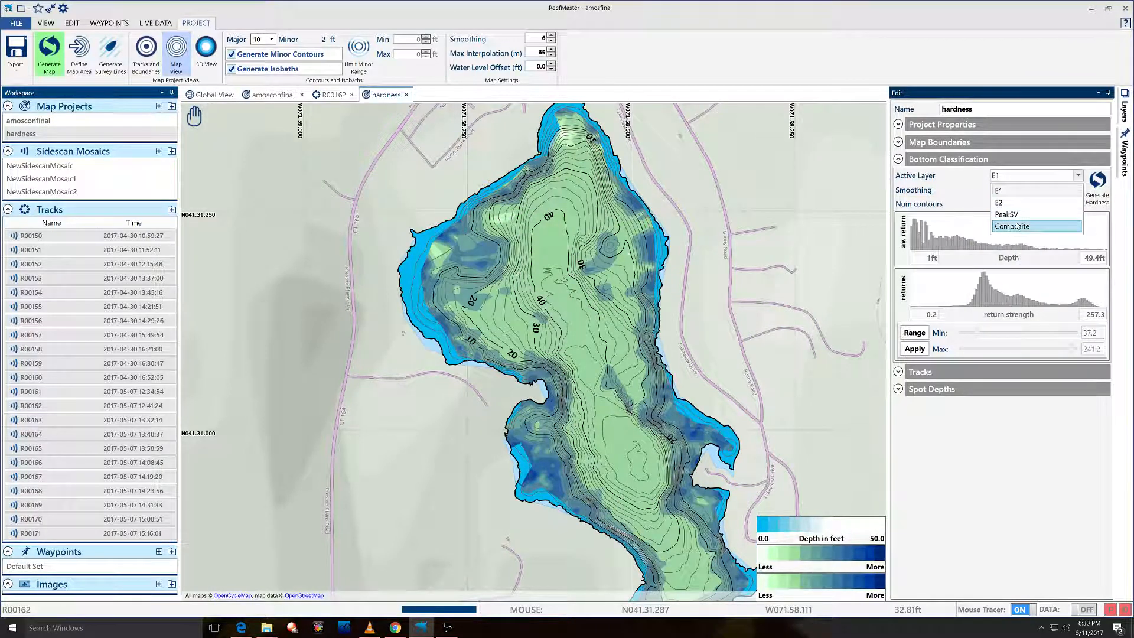
click(1027, 225)
click(1091, 188)
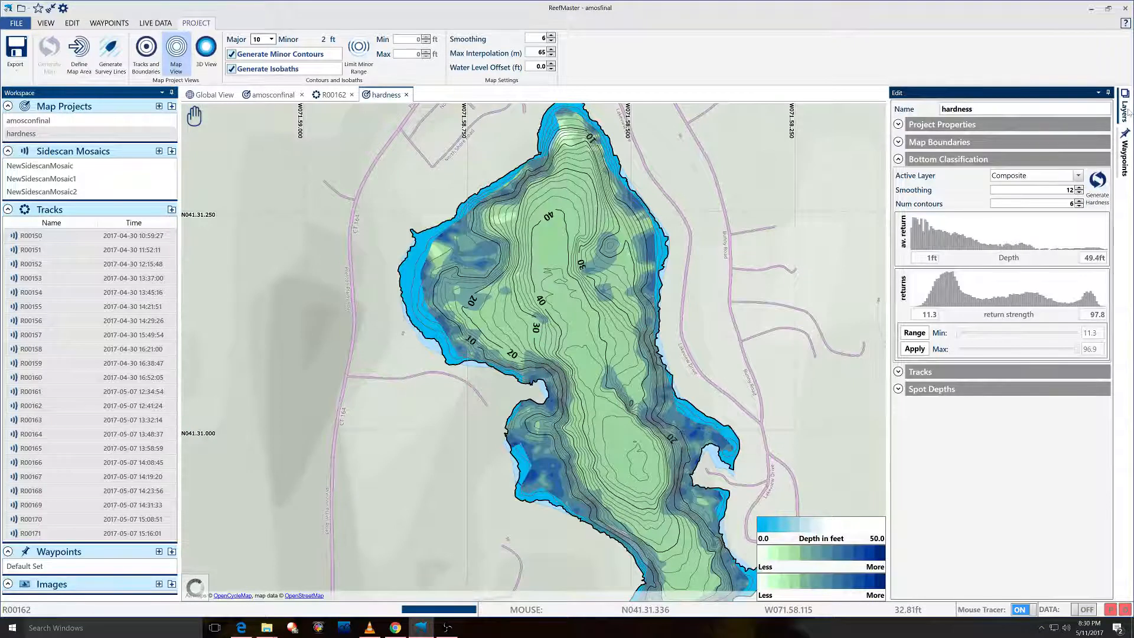
click(1128, 112)
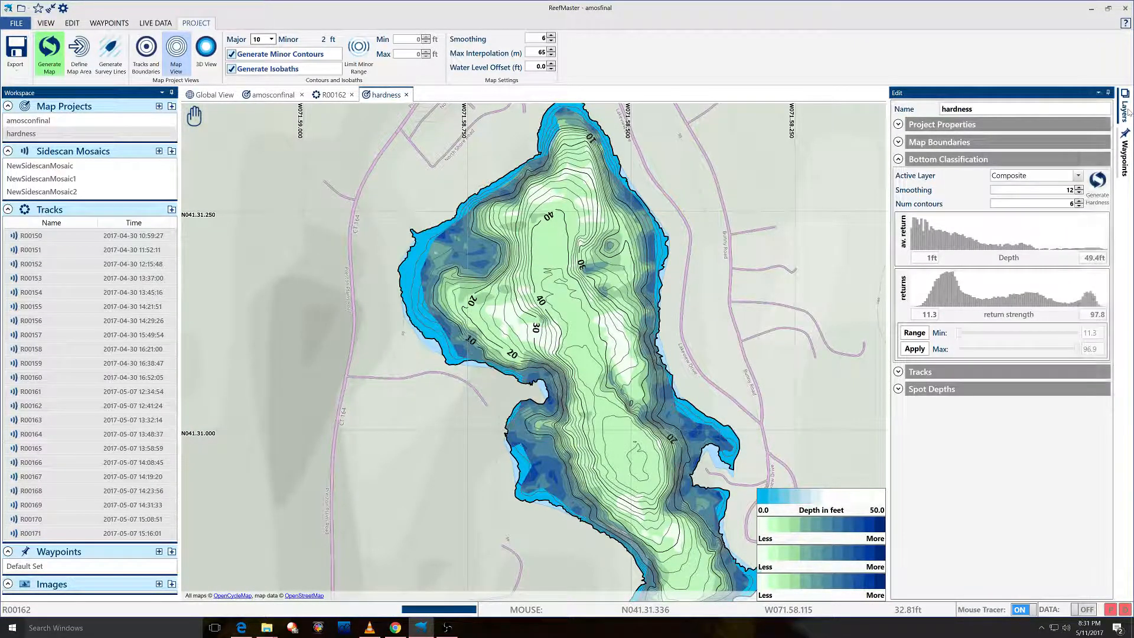
Toggle the HardnessE2 and HardnessE1 layers off and back on, and show HardnessPSV.
scroll(1111, 160, down, 1)
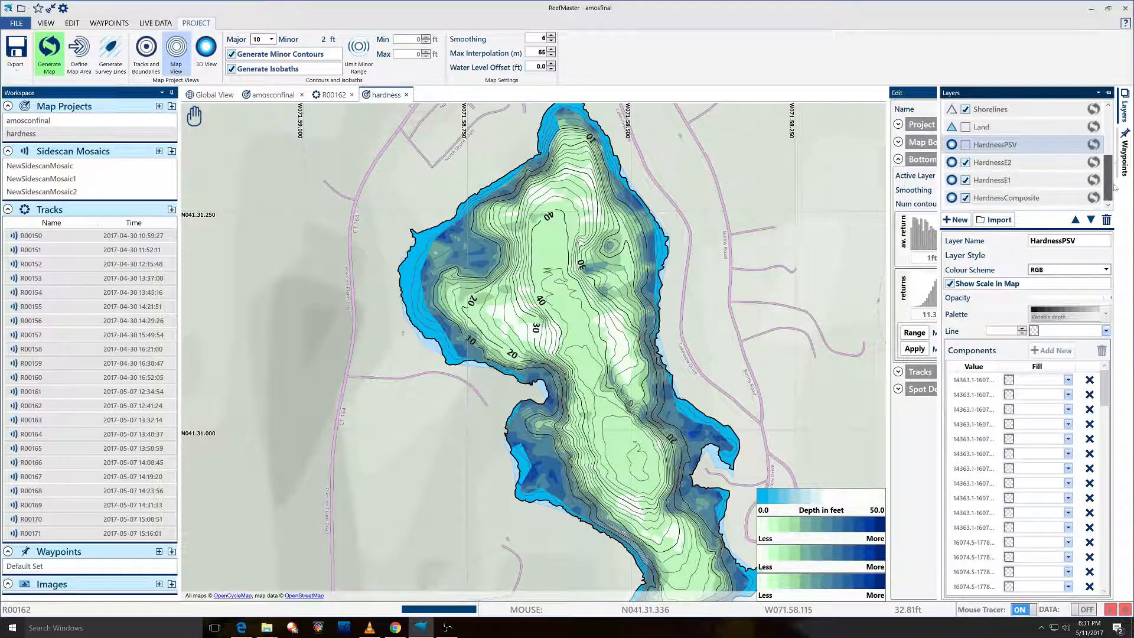
click(965, 161)
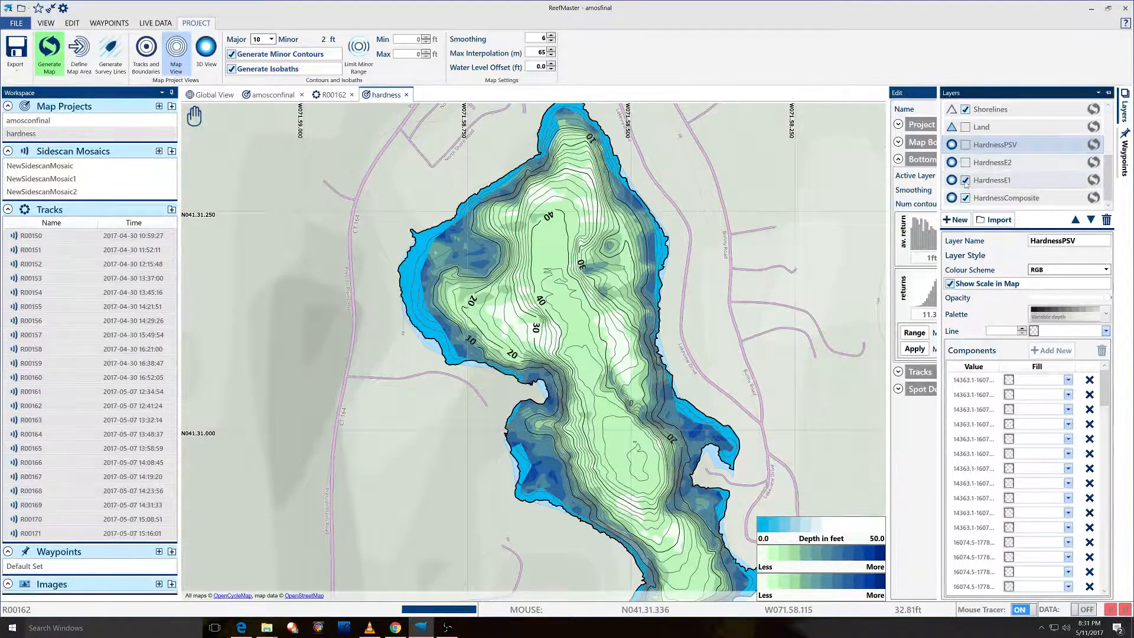
click(965, 180)
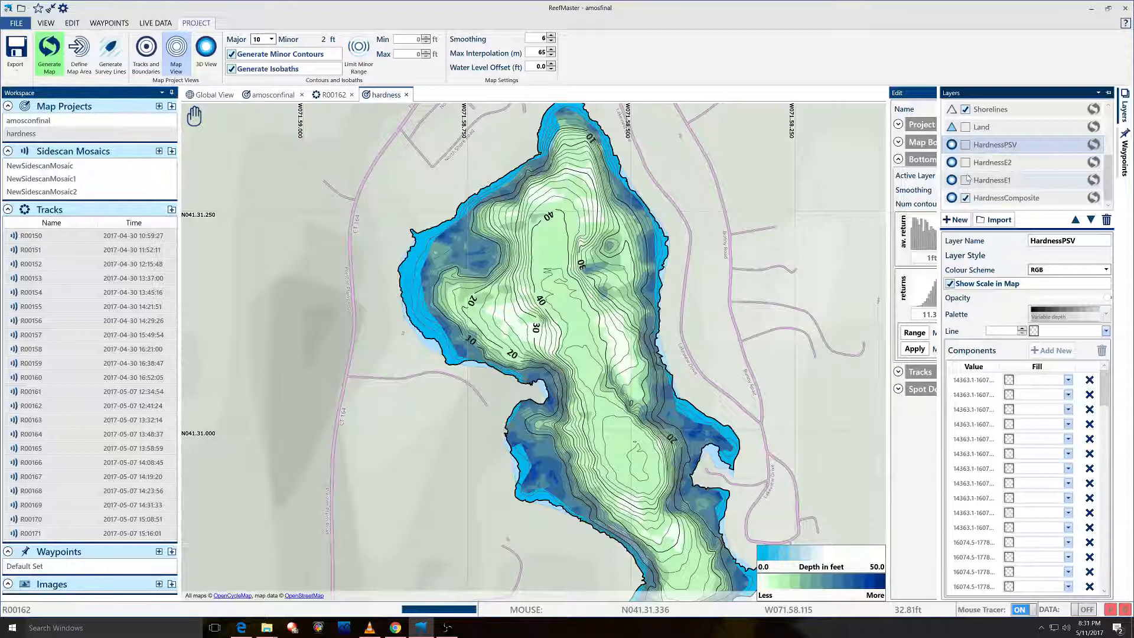
click(965, 180)
click(965, 162)
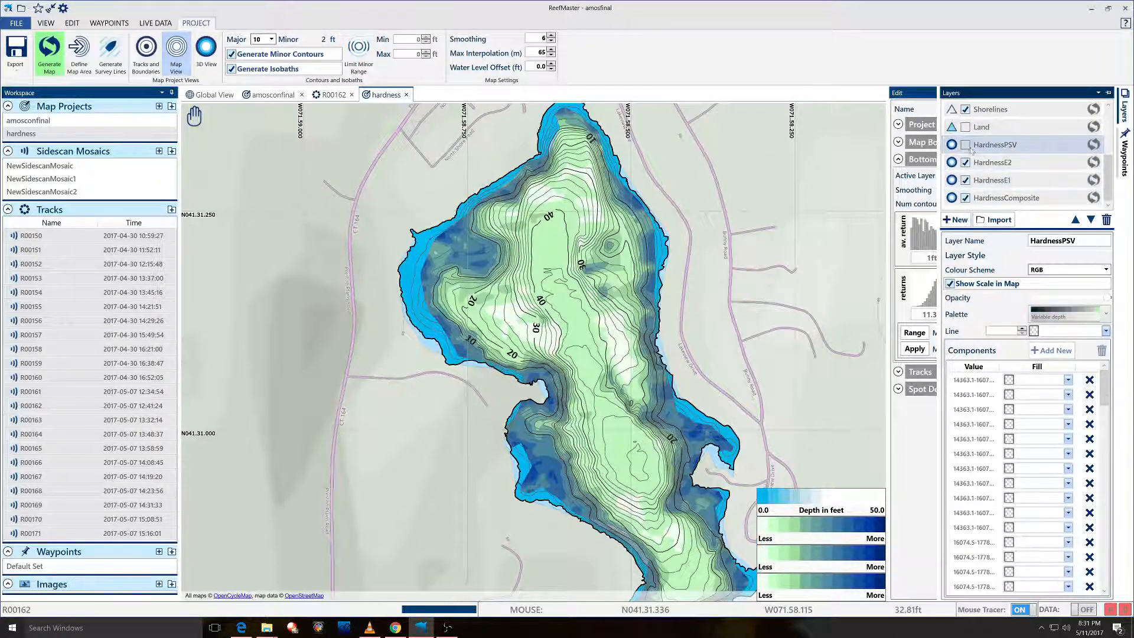
click(965, 145)
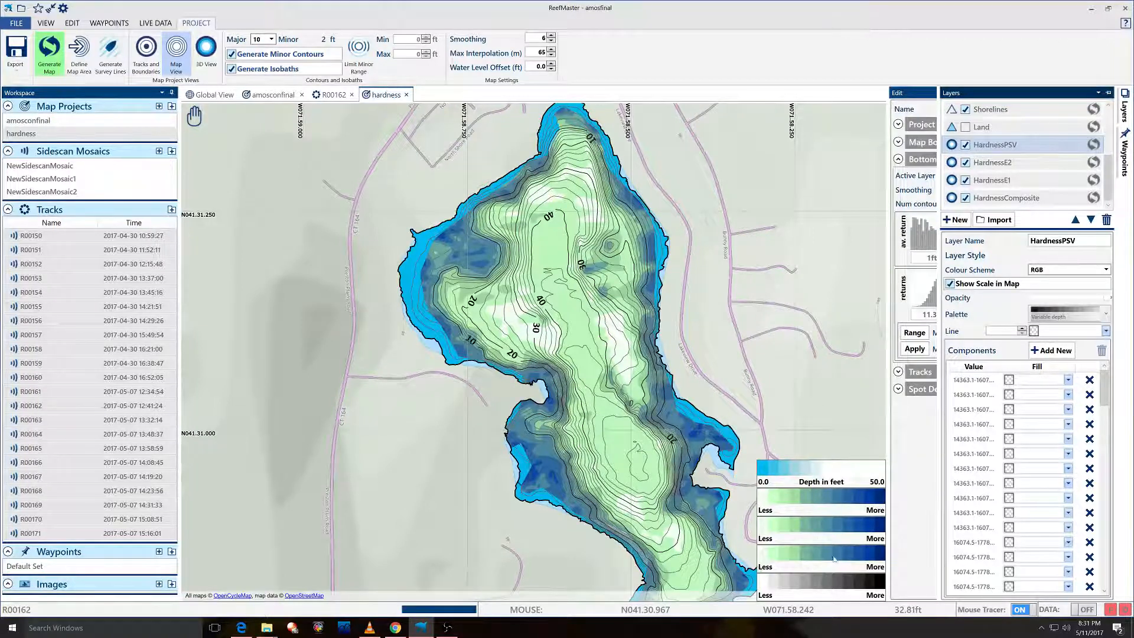
Hide the isobath depth fill plus HardnessPSV, HardnessE2 and HardnessE1, then nudge the map right.
scroll(991, 148, up, 3)
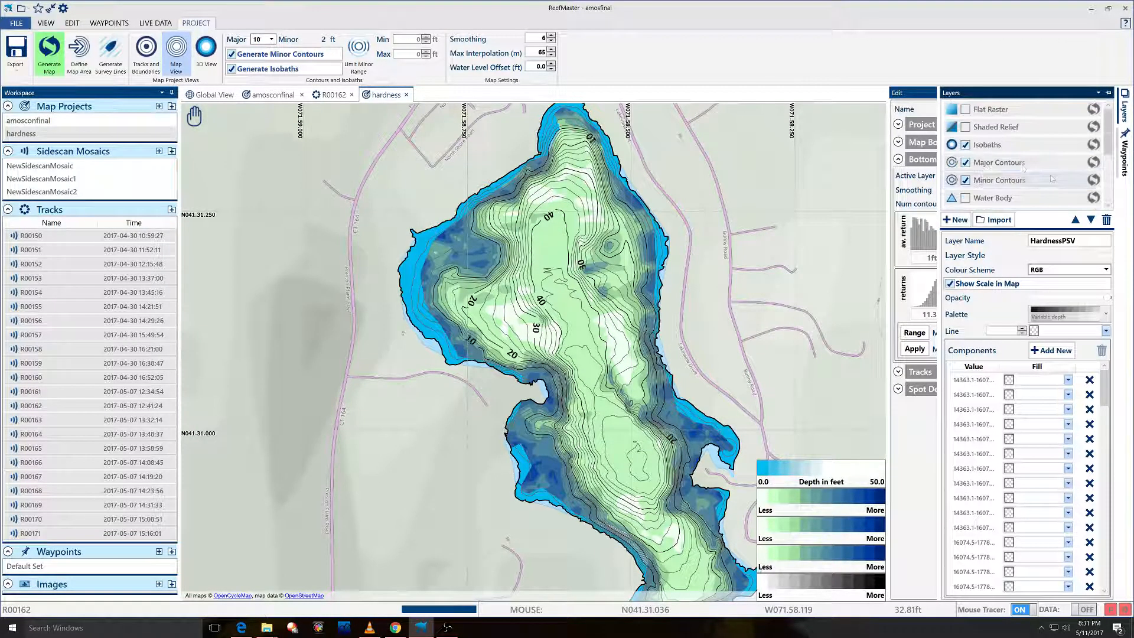
click(966, 146)
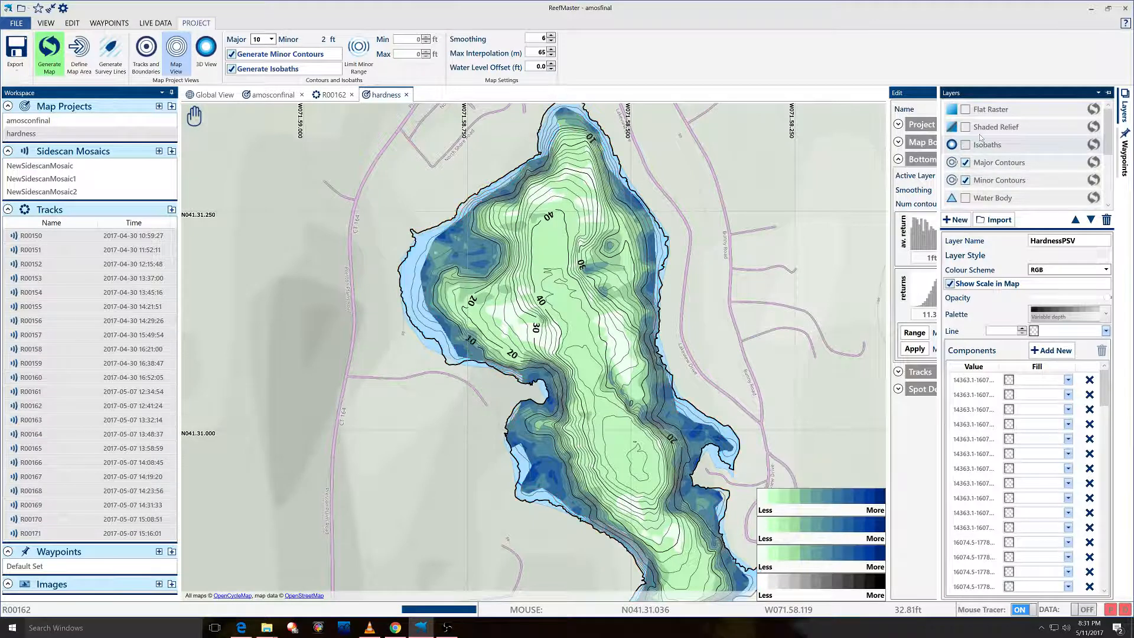
scroll(1004, 149, down, 3)
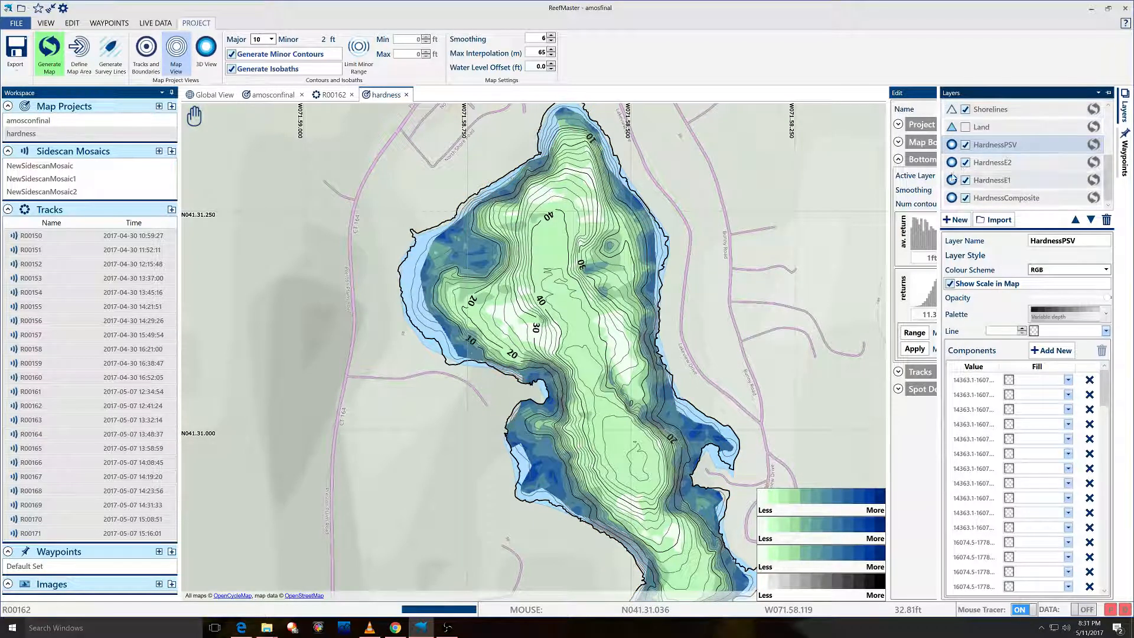
click(965, 146)
click(965, 163)
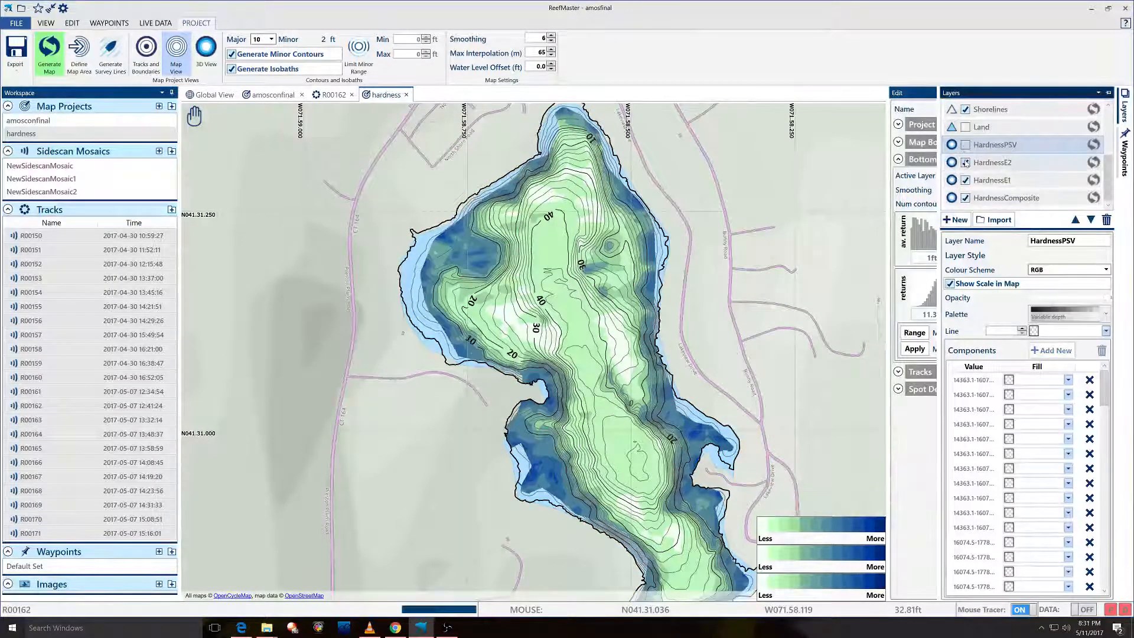
click(965, 181)
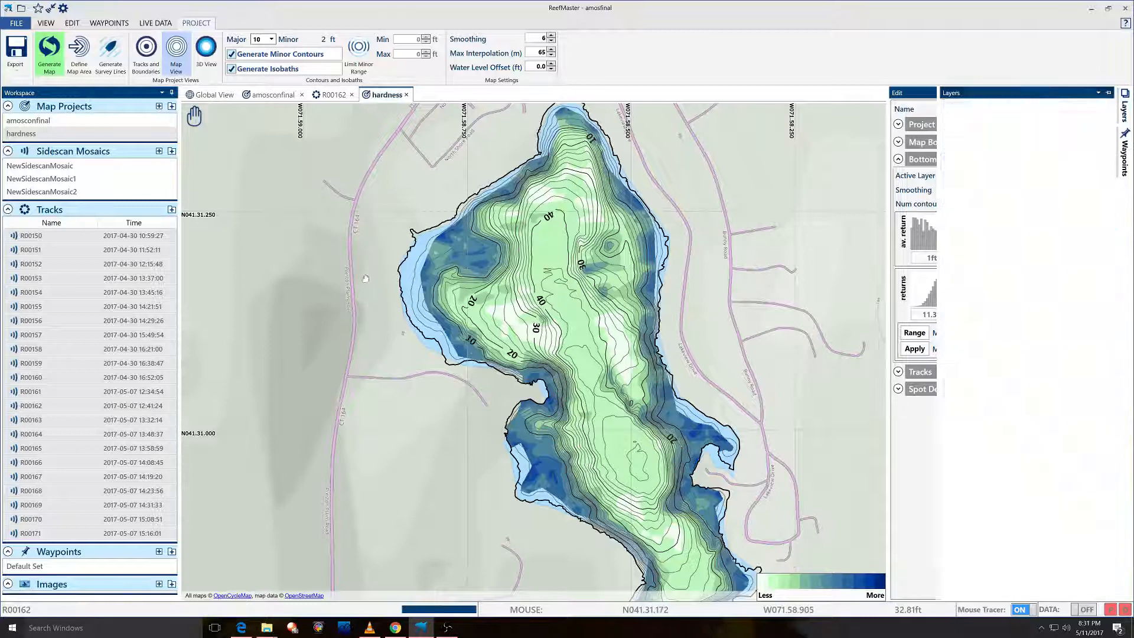
drag(364, 276, 391, 276)
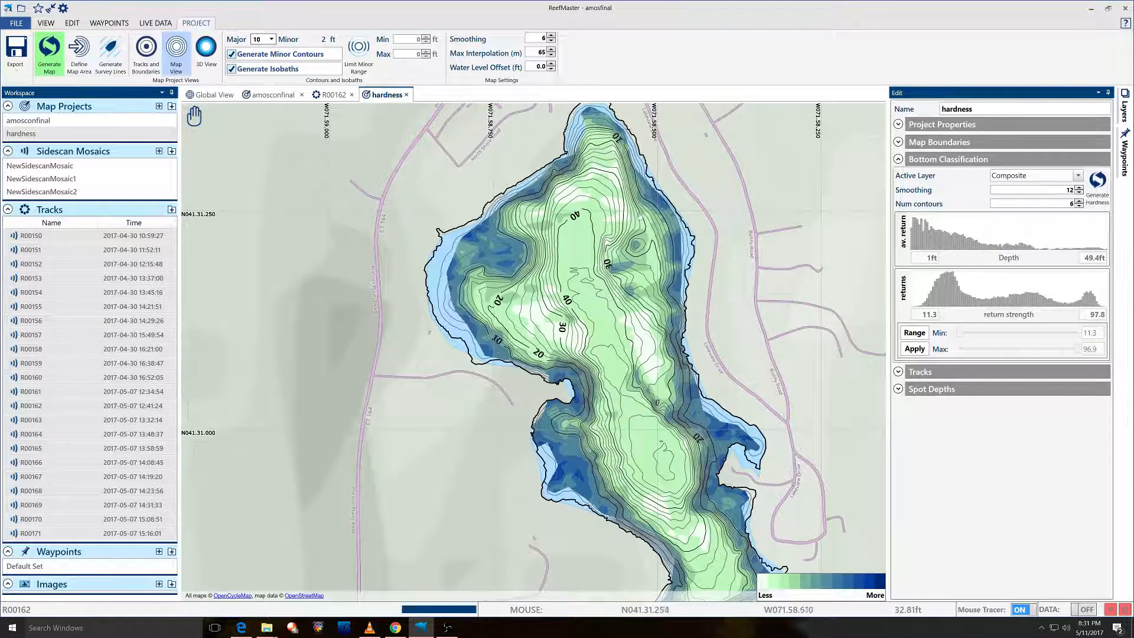
scroll(576, 280, up, 1)
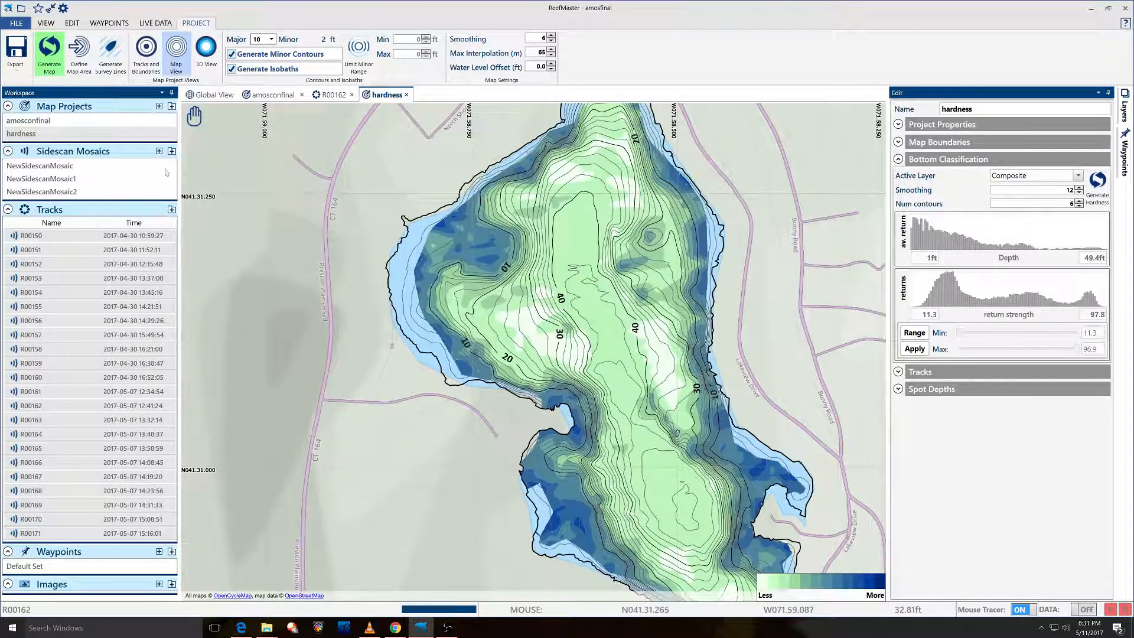
Open the NewSidescanMosaic2 sidescan mosaic and pan it to centre the lake.
click(71, 192)
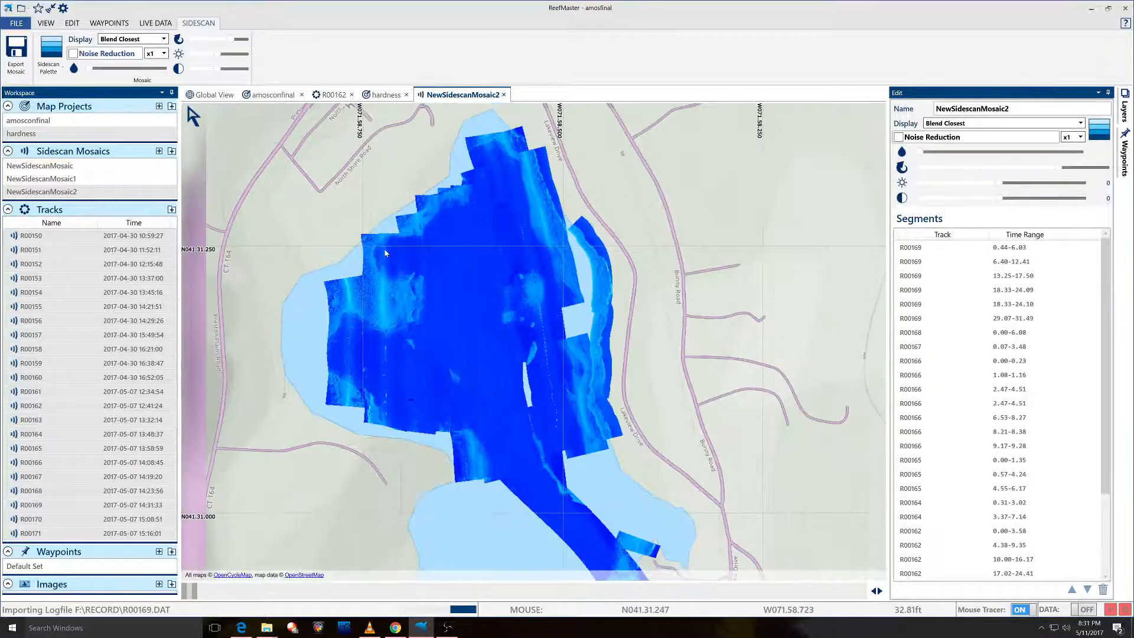
mouse_move(218, 115)
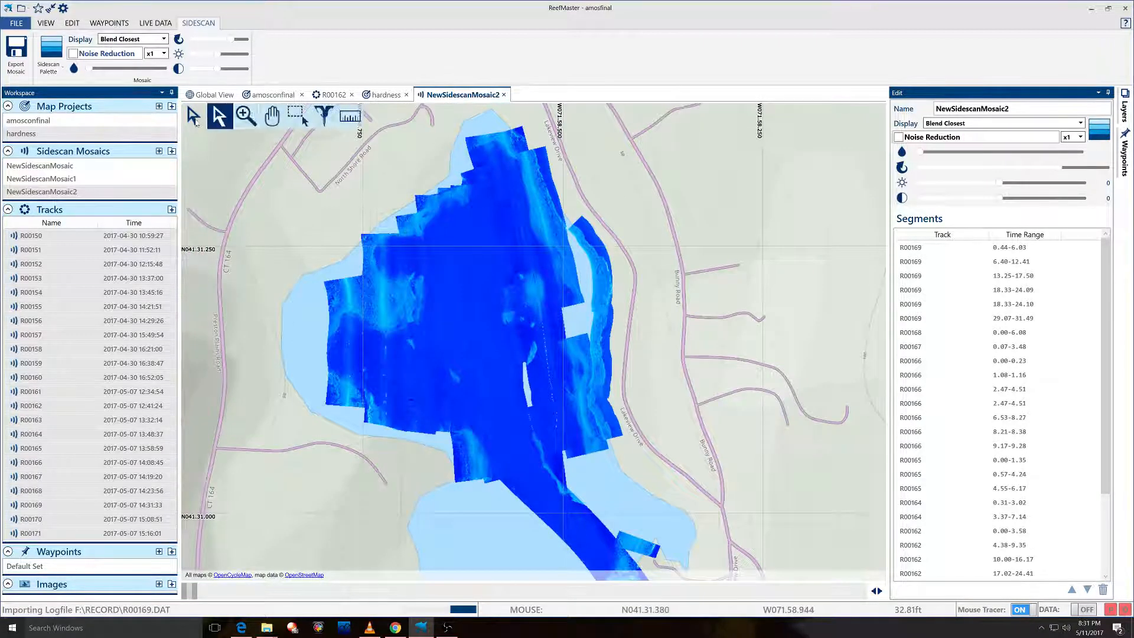
click(272, 116)
drag(390, 254, 553, 239)
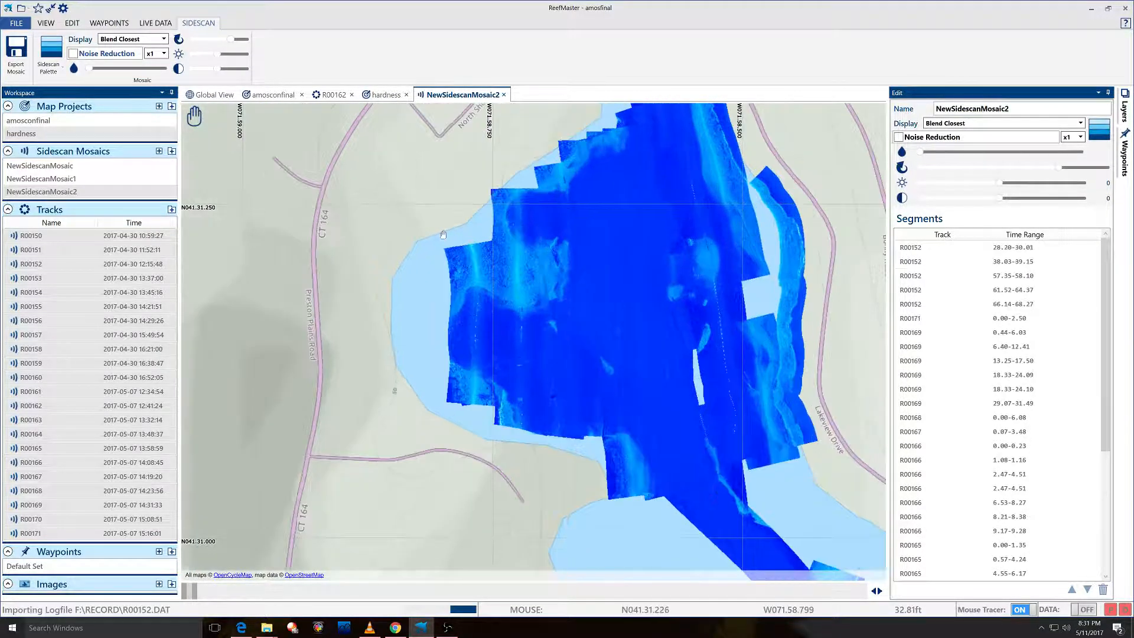
scroll(603, 241, up, 2)
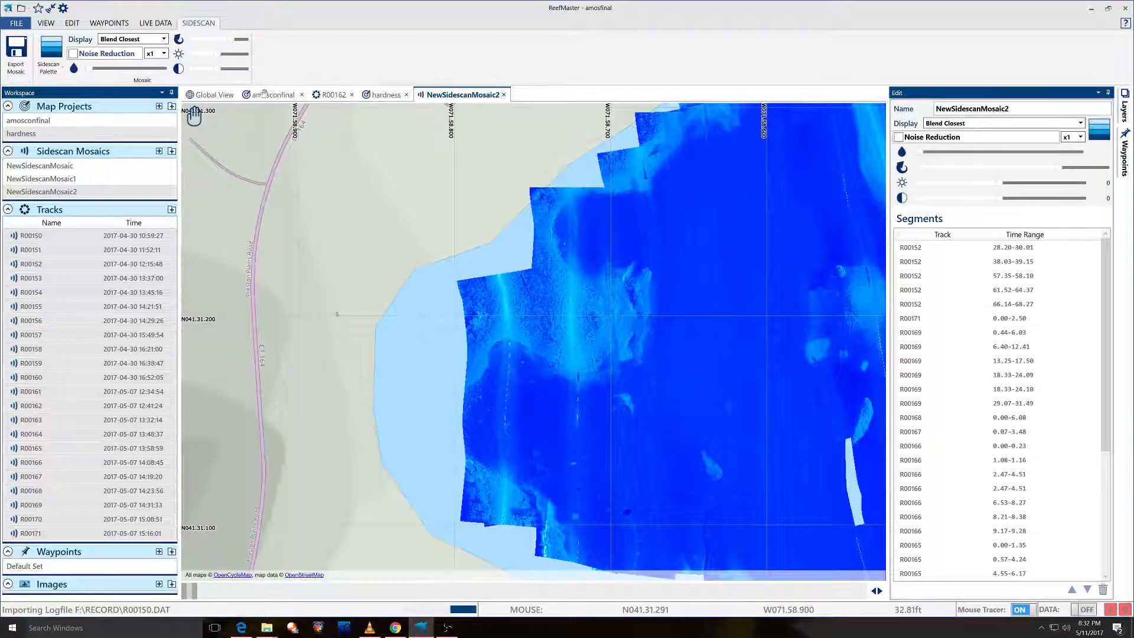
Compare amosconfinal with the mosaic, then shift the mosaic to view further east.
click(264, 94)
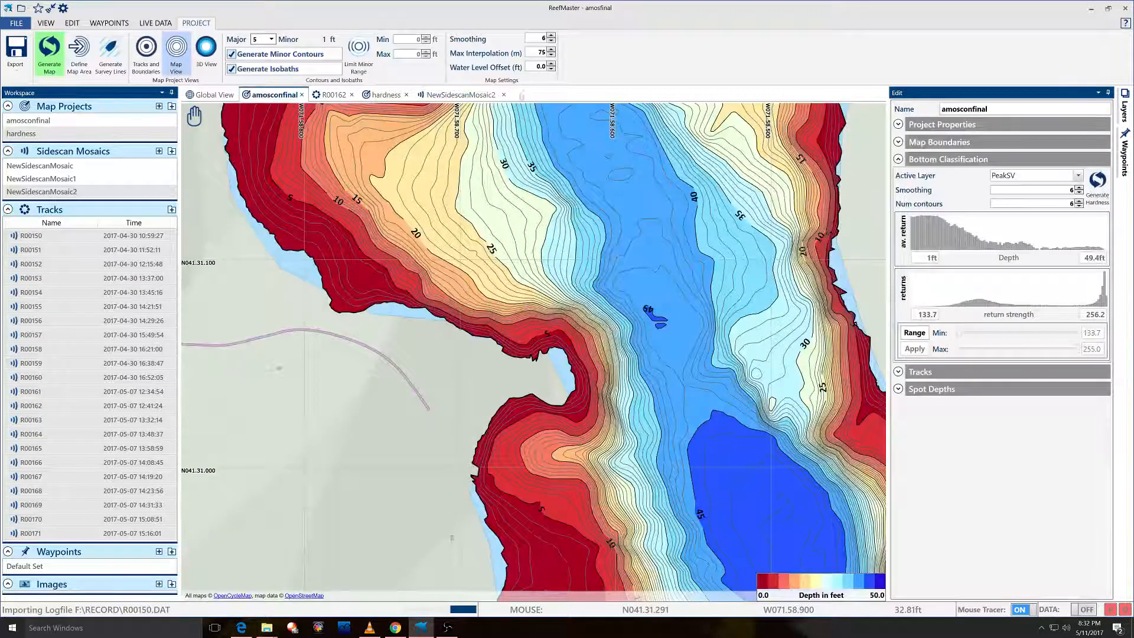
click(464, 95)
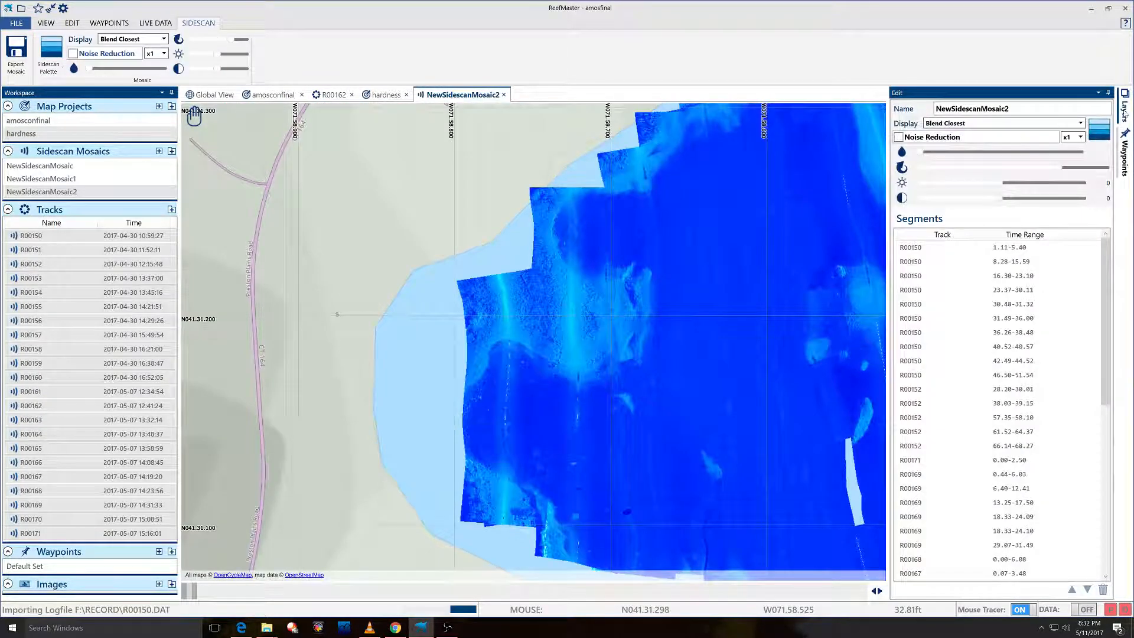
click(1124, 112)
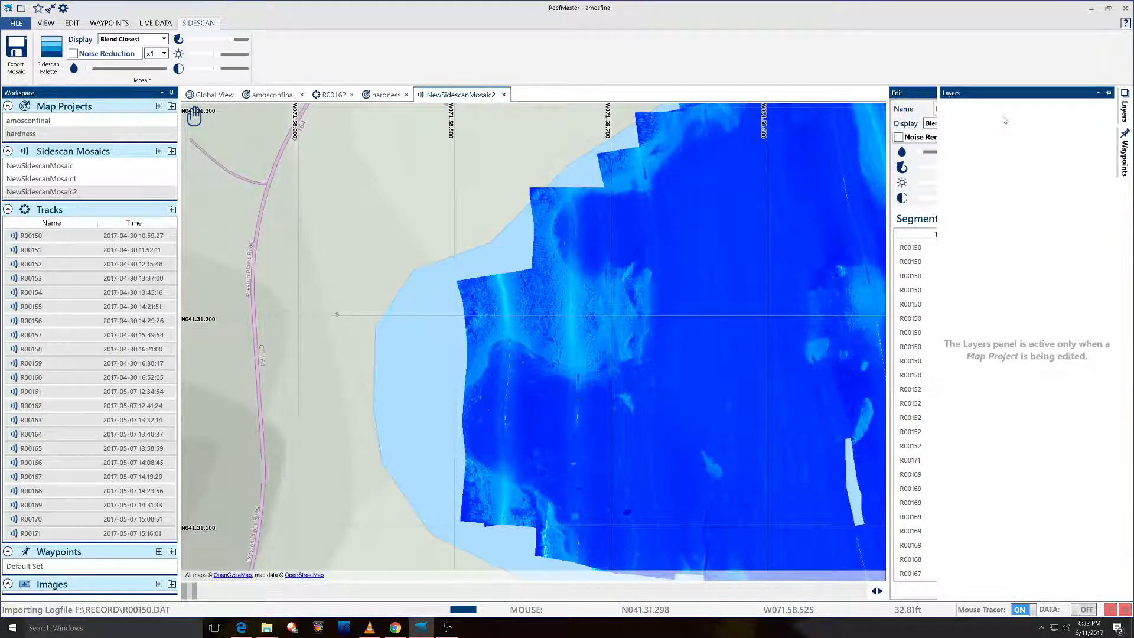
click(1125, 112)
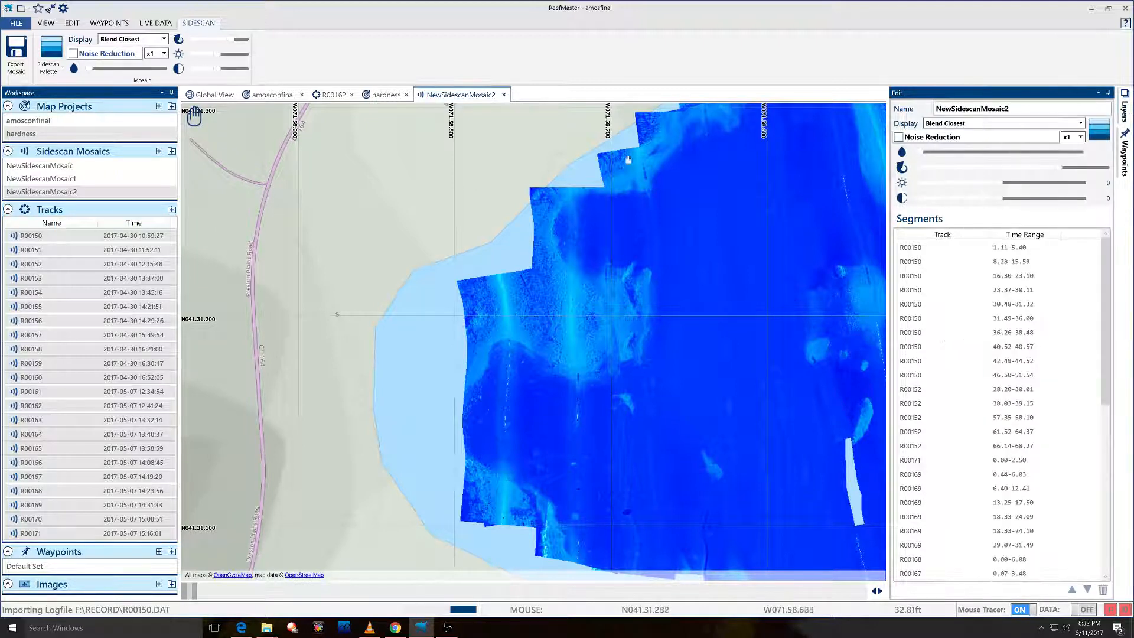
drag(668, 215, 570, 215)
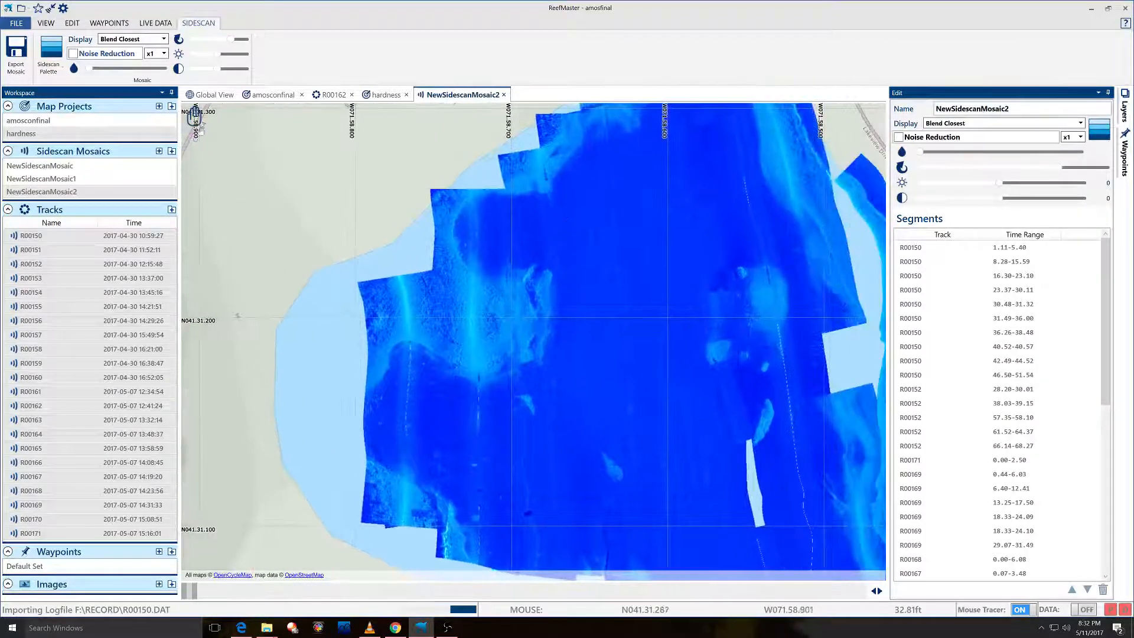
Pan the amosconfinal contour map to match the mosaic area and compare them again.
click(260, 94)
scroll(449, 333, up, 2)
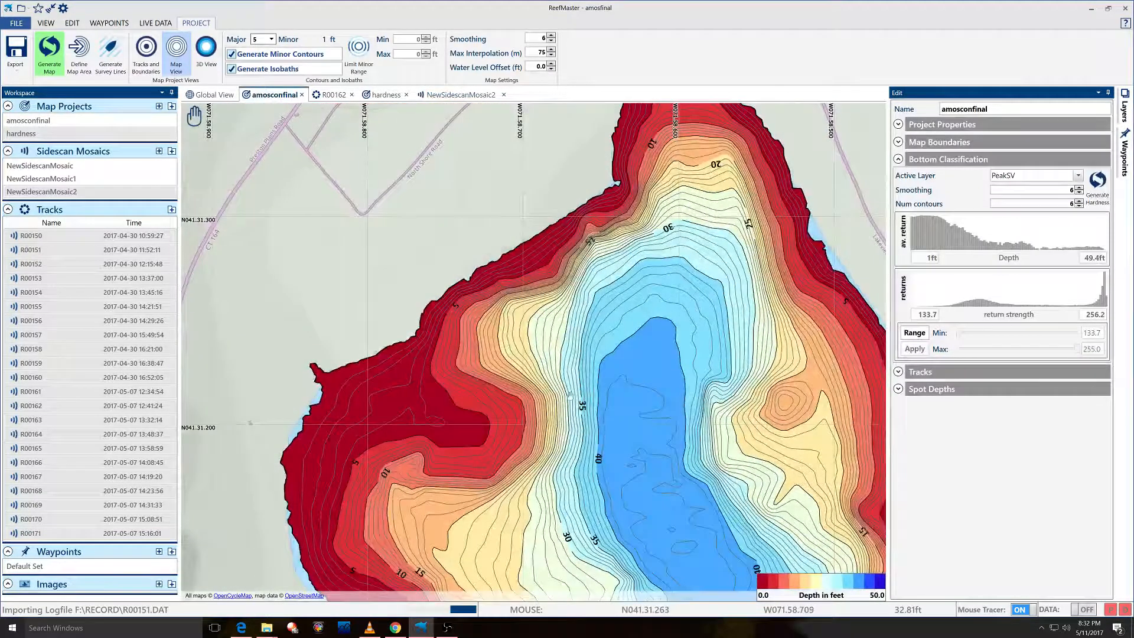
drag(569, 396, 589, 354)
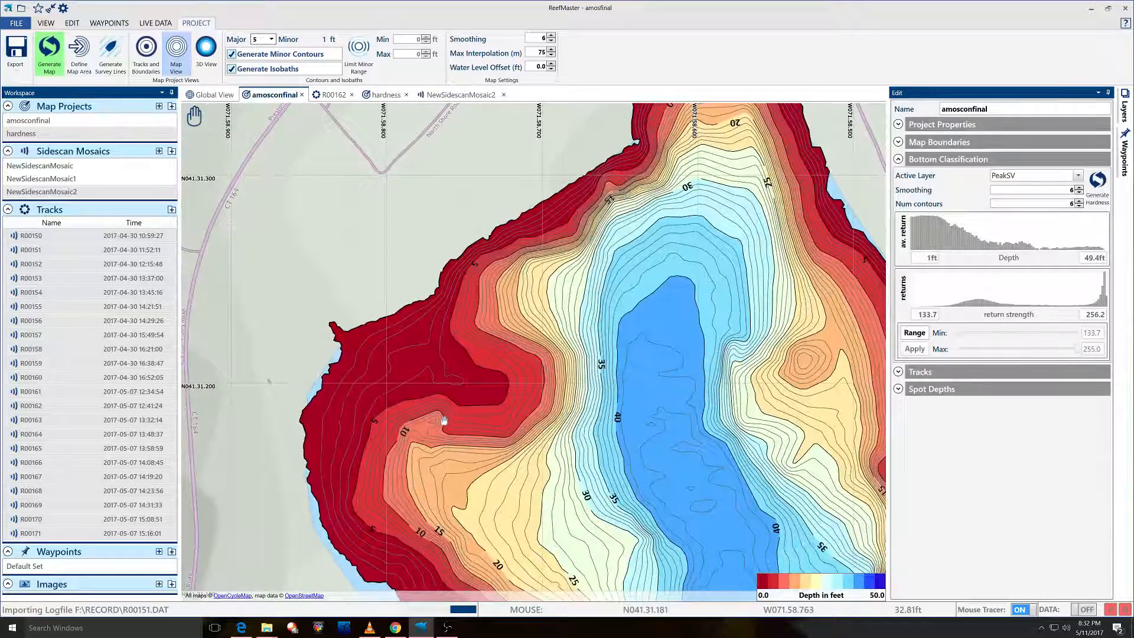
click(455, 95)
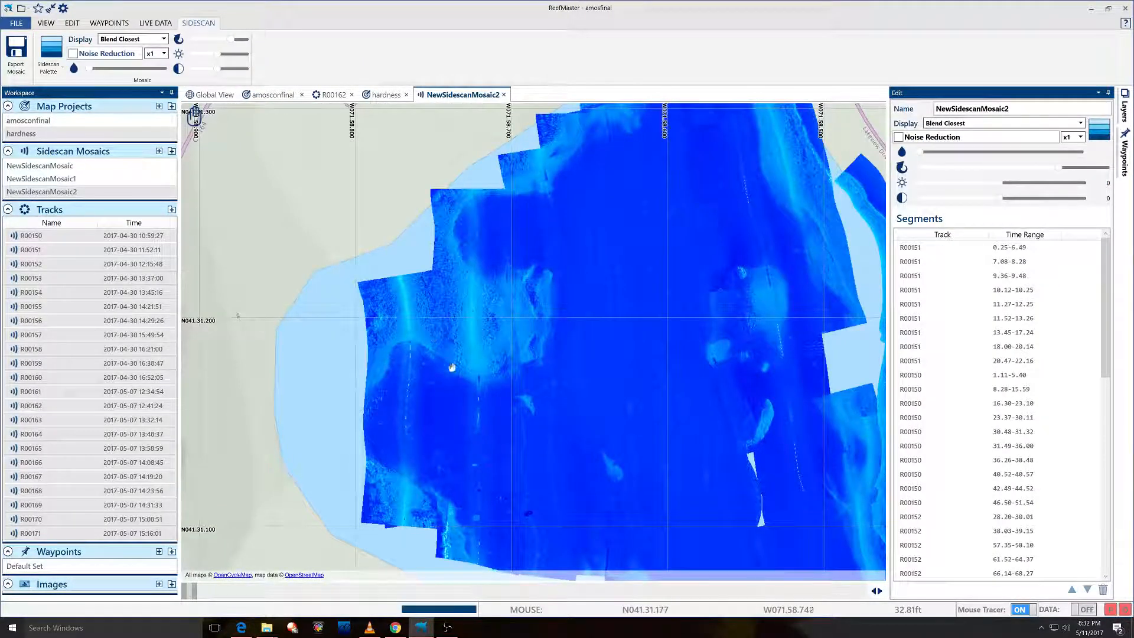
scroll(431, 301, up, 2)
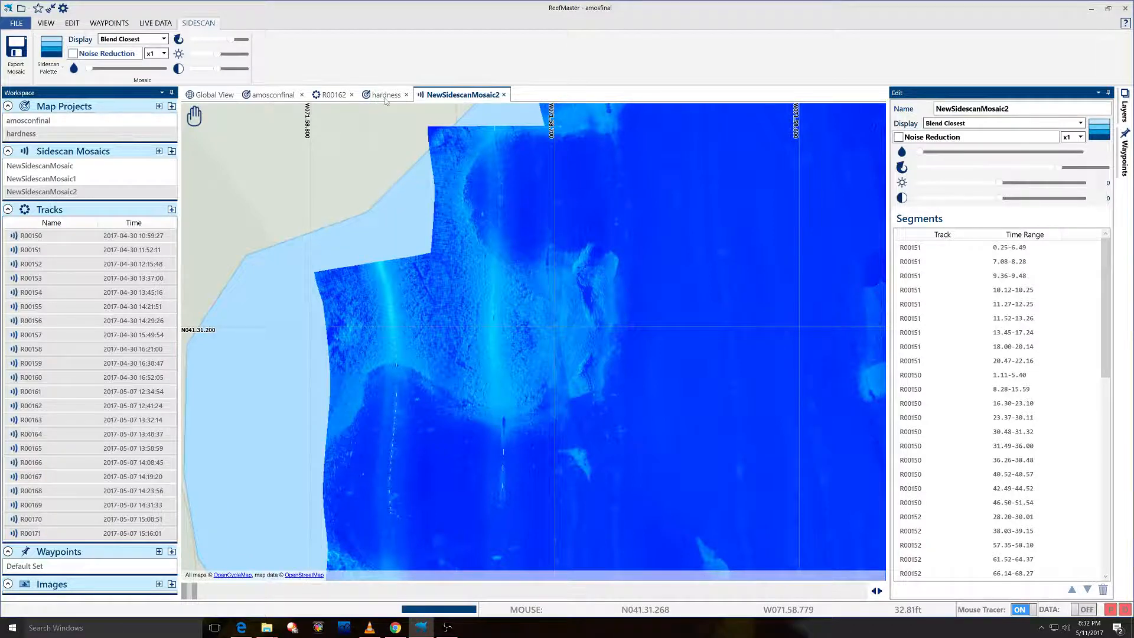
click(385, 95)
Hide HardnessComposite, show the greyscale HardnessPSV layer, and switch to the Select tool.
scroll(519, 212, up, 2)
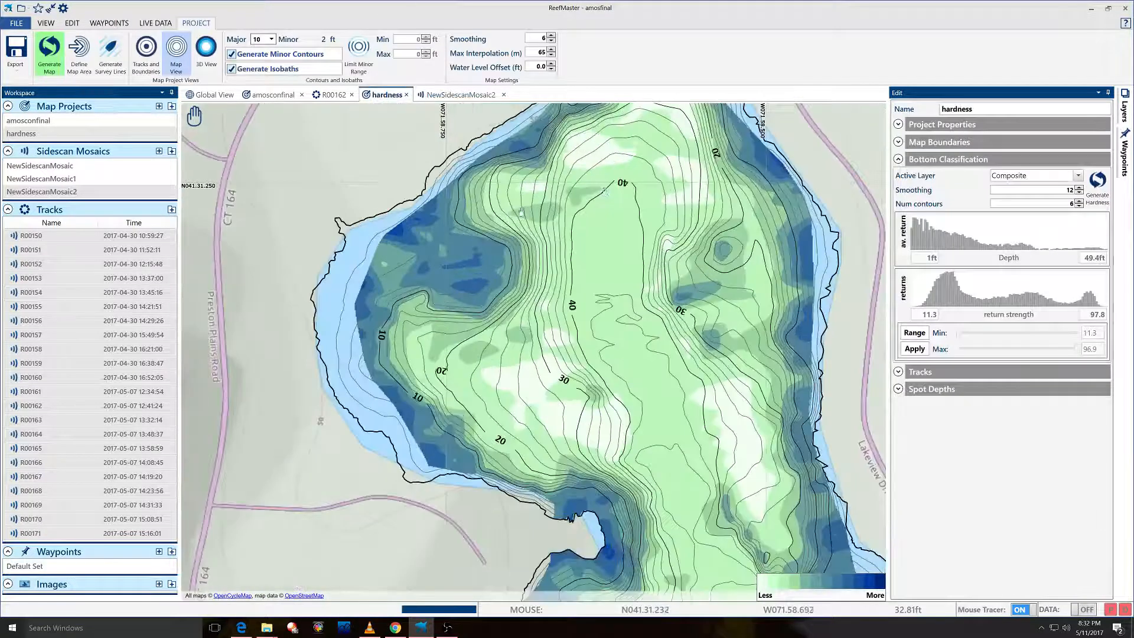
click(1124, 110)
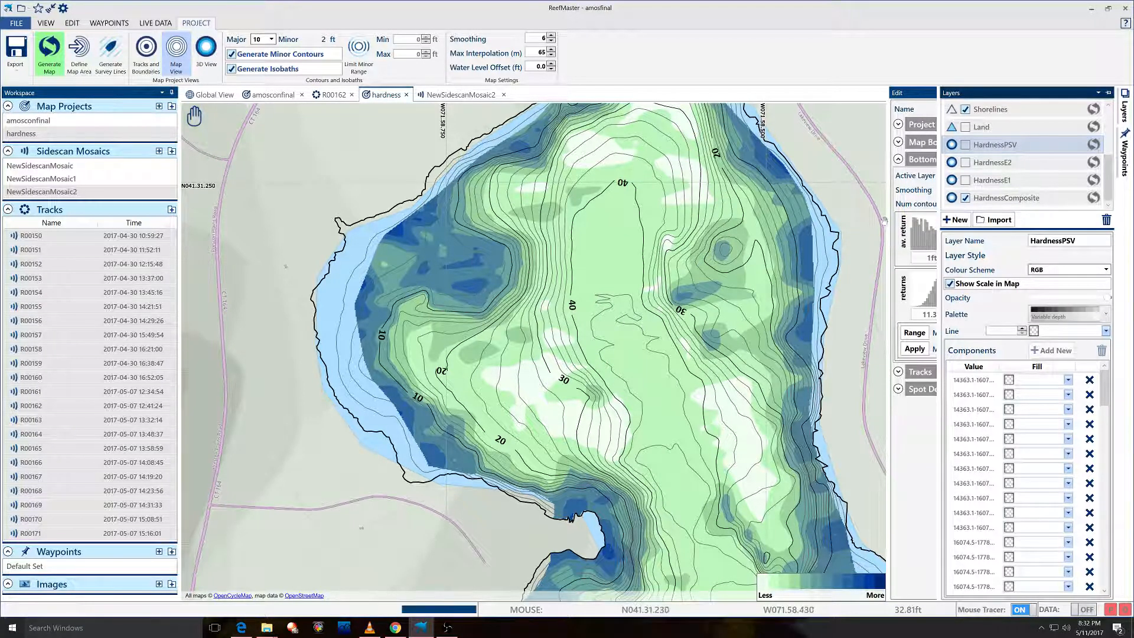
click(966, 199)
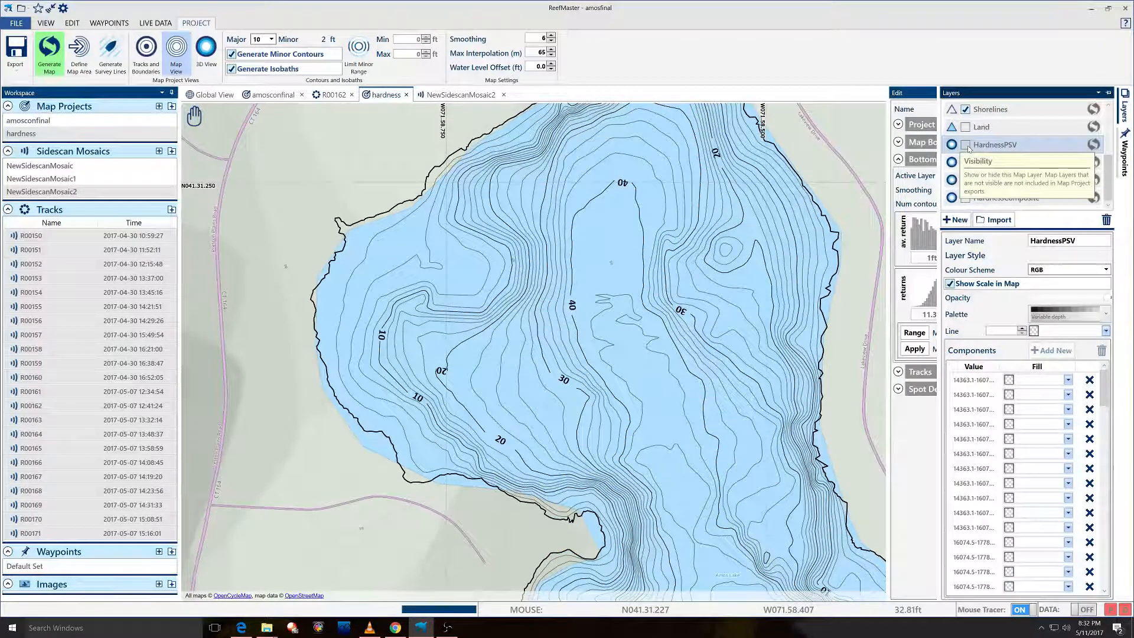
click(965, 145)
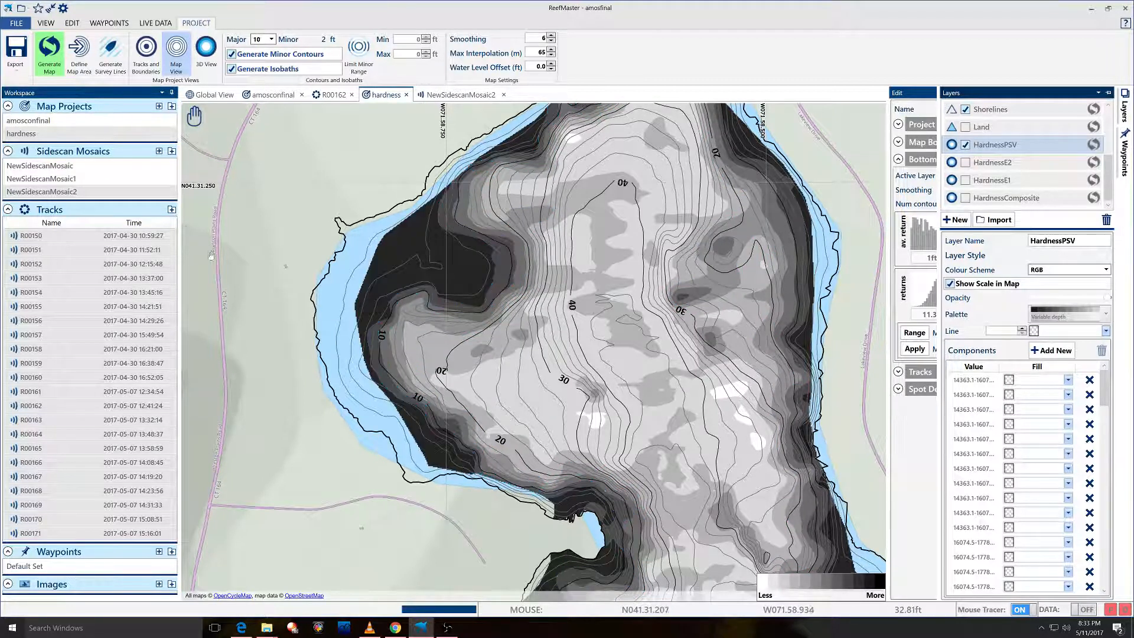
click(219, 116)
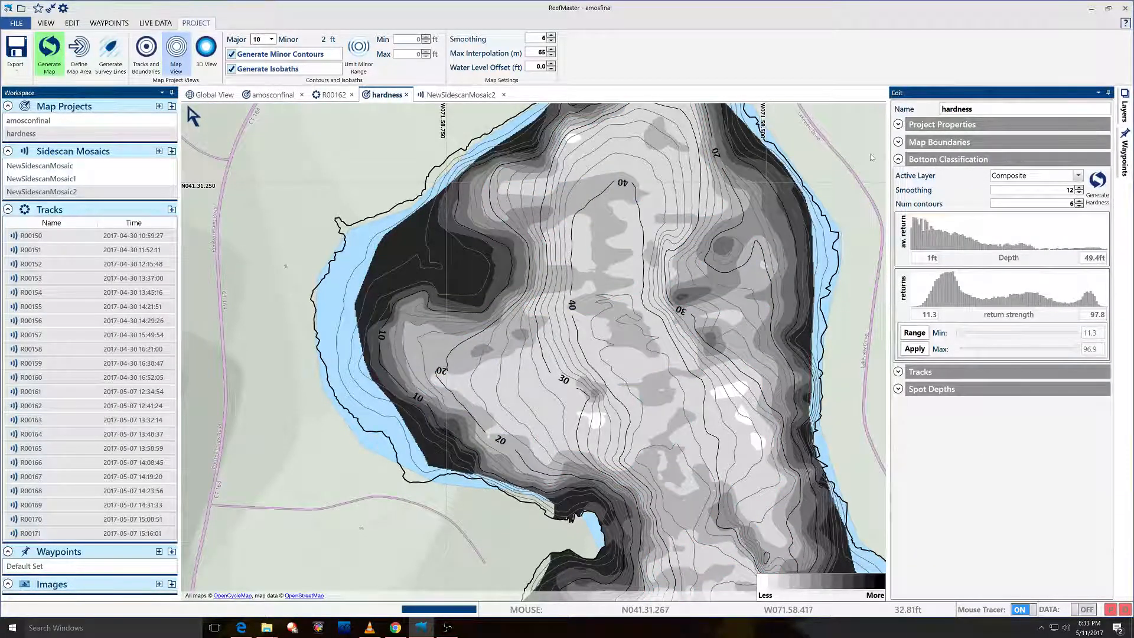
mouse_move(922, 181)
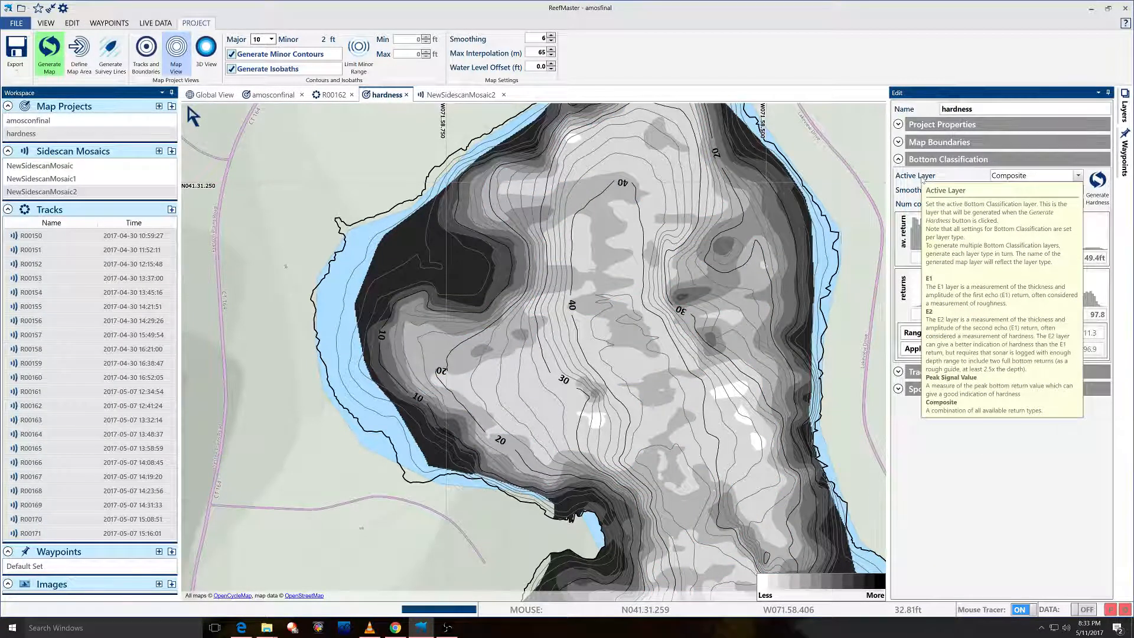
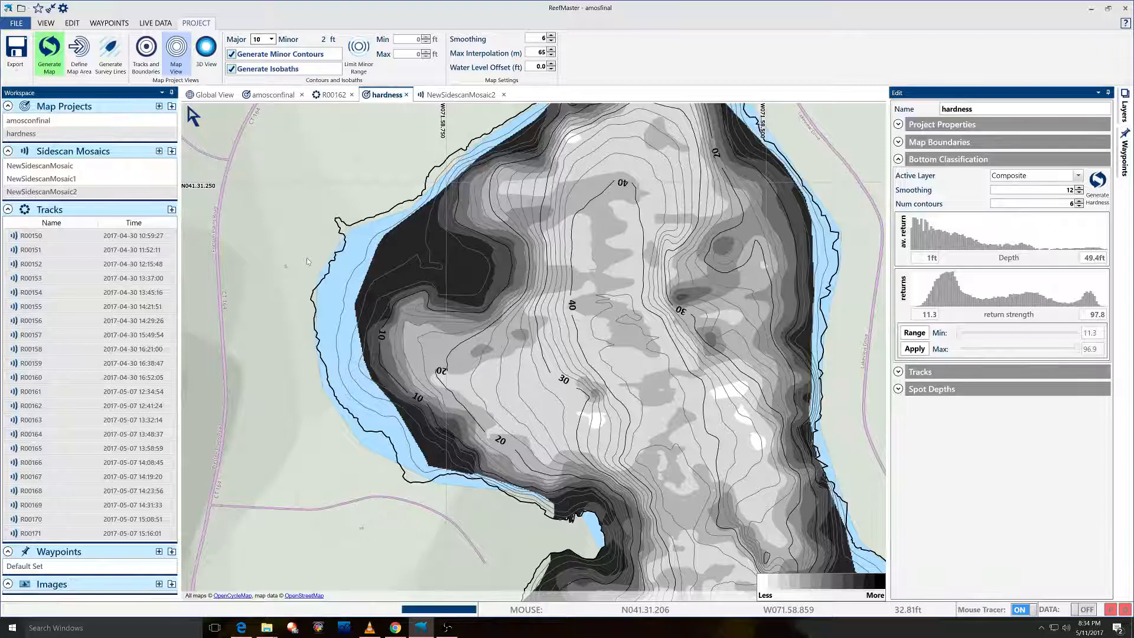
With the Pan tool, move the Composite hardness map to the eastern shore near Lakeview Drive and zoom in.
click(271, 116)
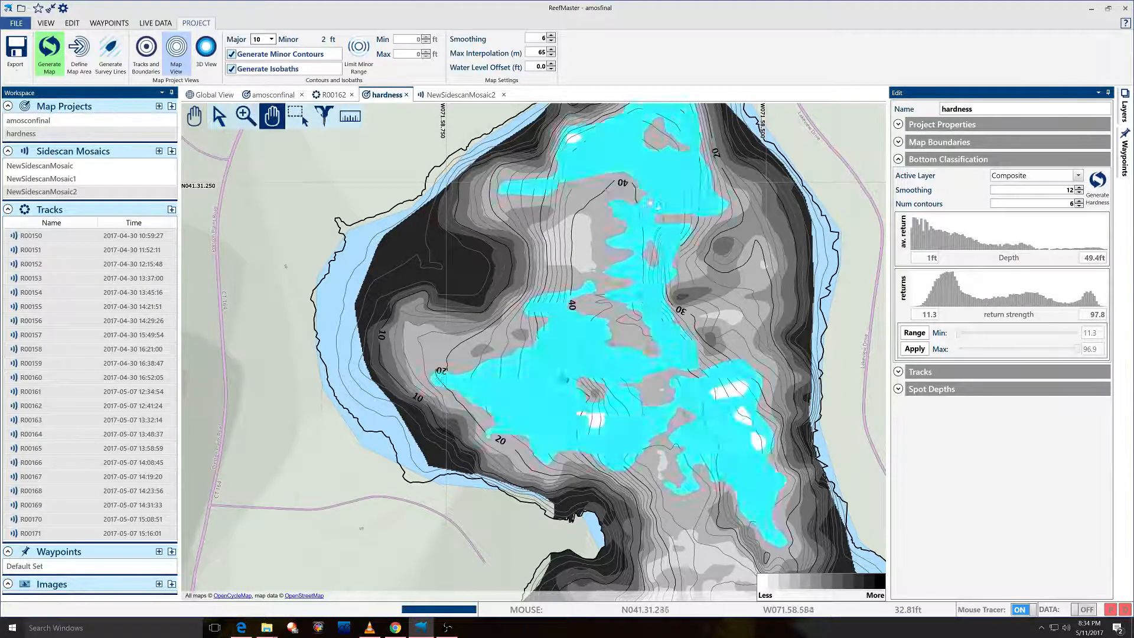
drag(631, 218, 489, 173)
drag(650, 467, 602, 251)
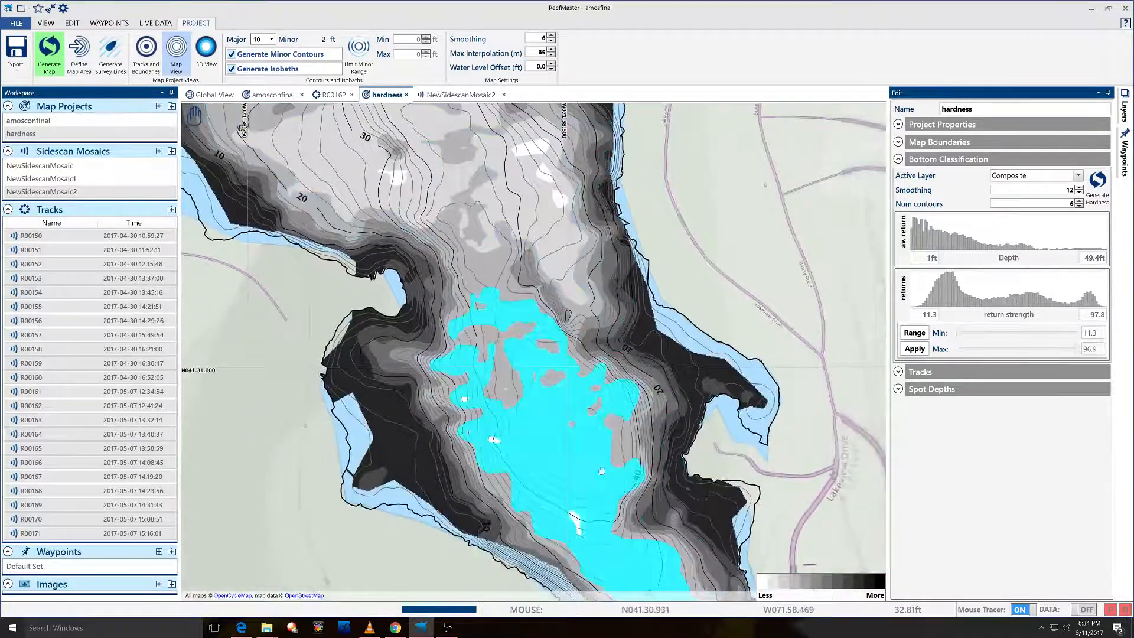
drag(605, 470, 554, 260)
drag(665, 394, 604, 325)
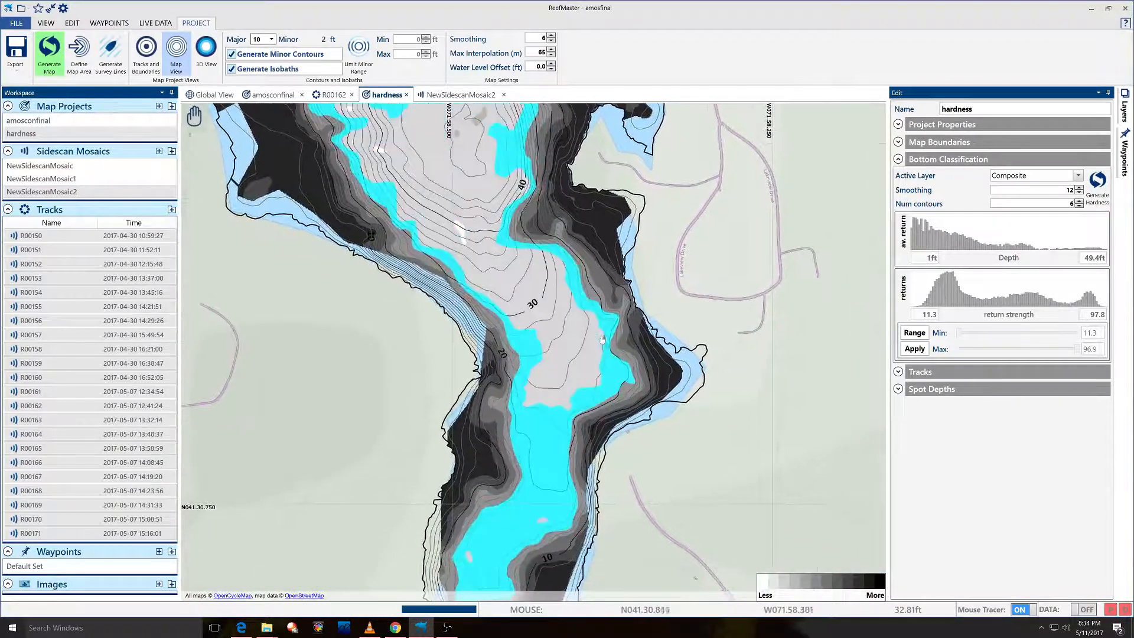
scroll(604, 323, up, 3)
scroll(604, 322, up, 4)
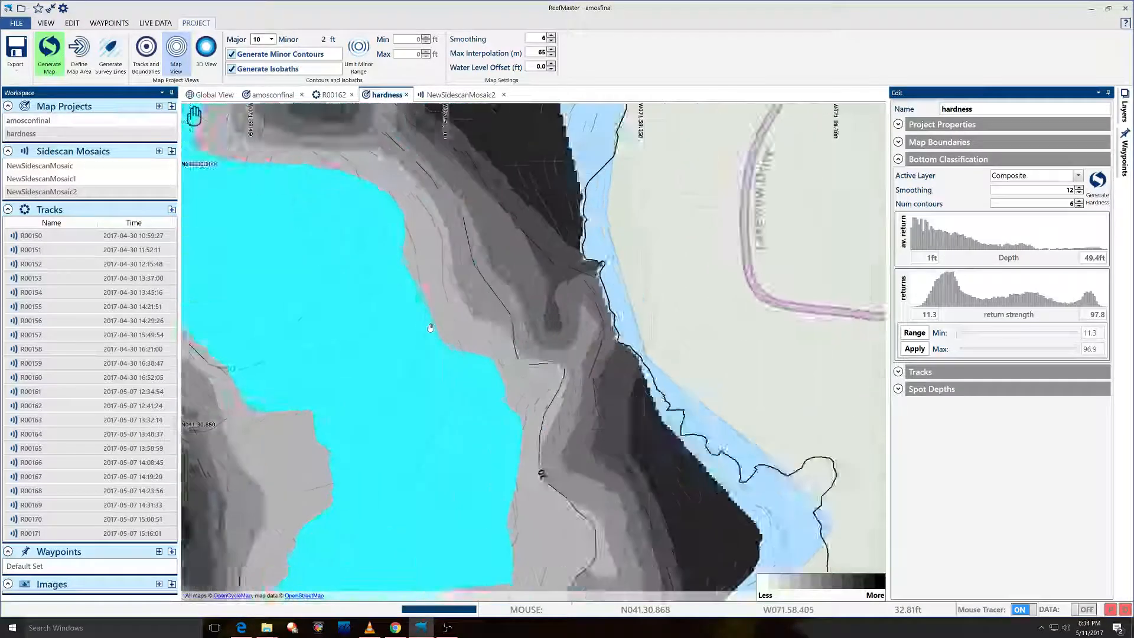
drag(500, 317, 376, 350)
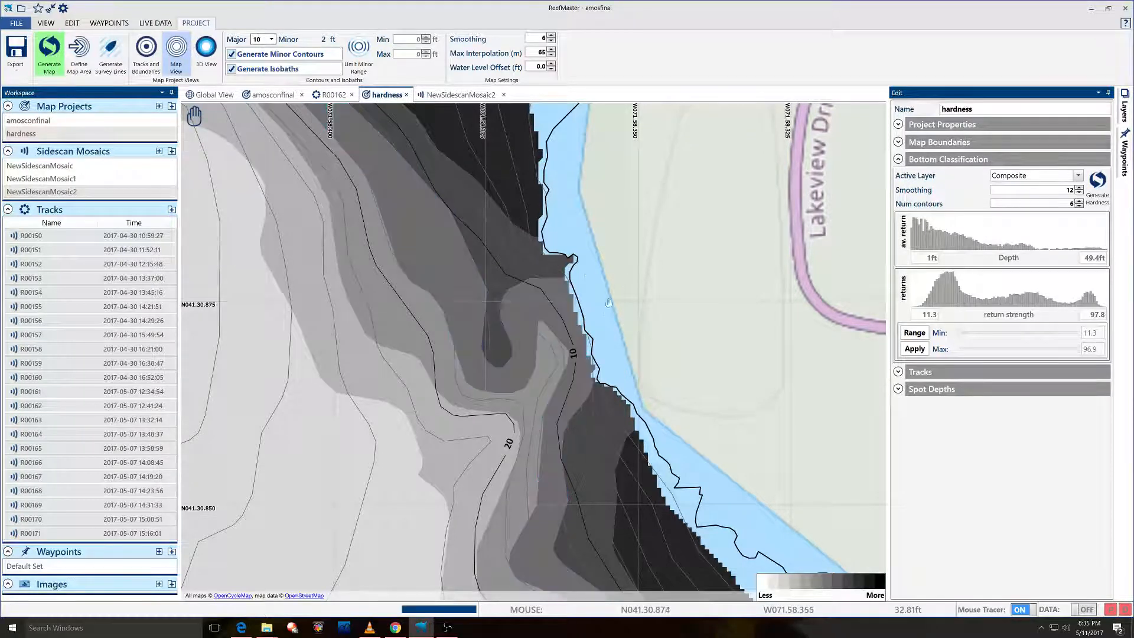
scroll(626, 294, down, 3)
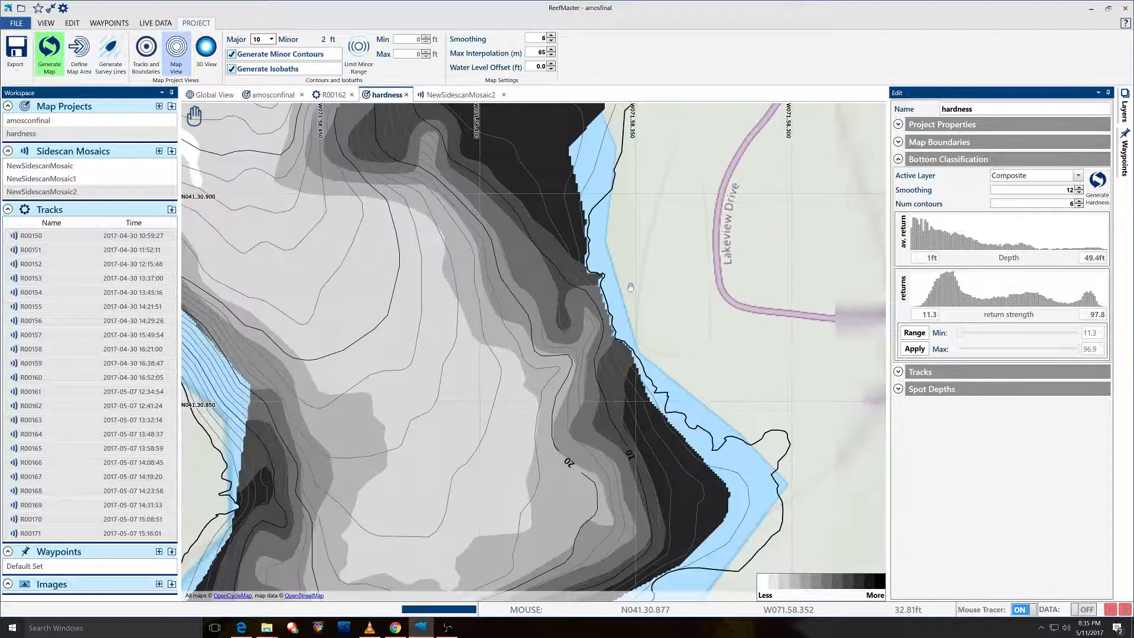
scroll(786, 507, up, 2)
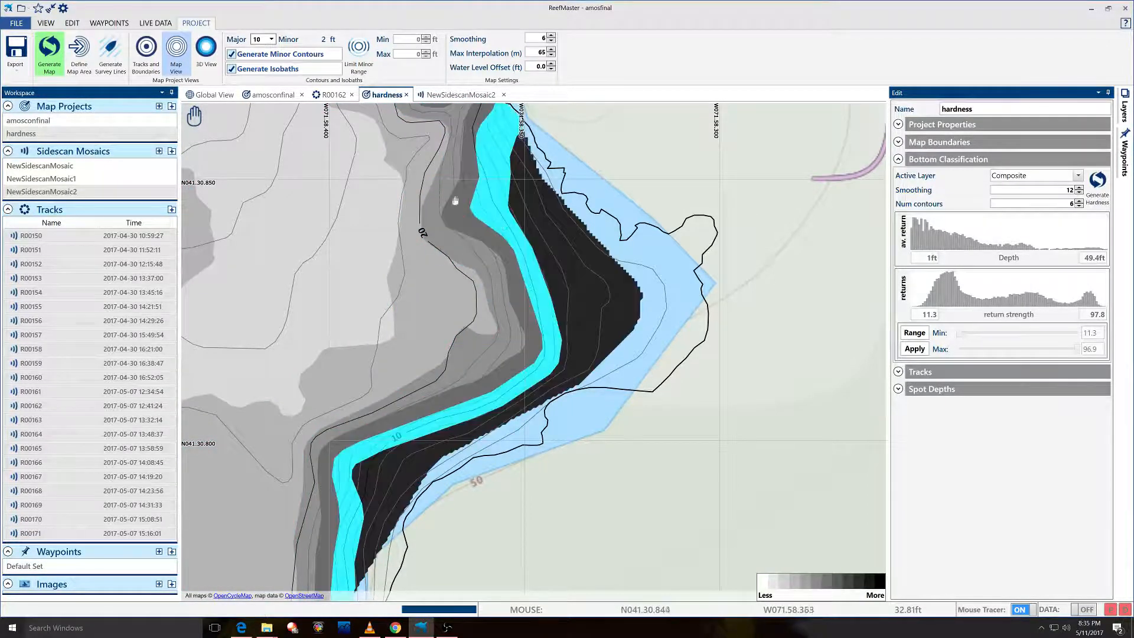
Follow the eastern shoreline south to the lake's southern end and zoom in on it.
drag(443, 176, 504, 235)
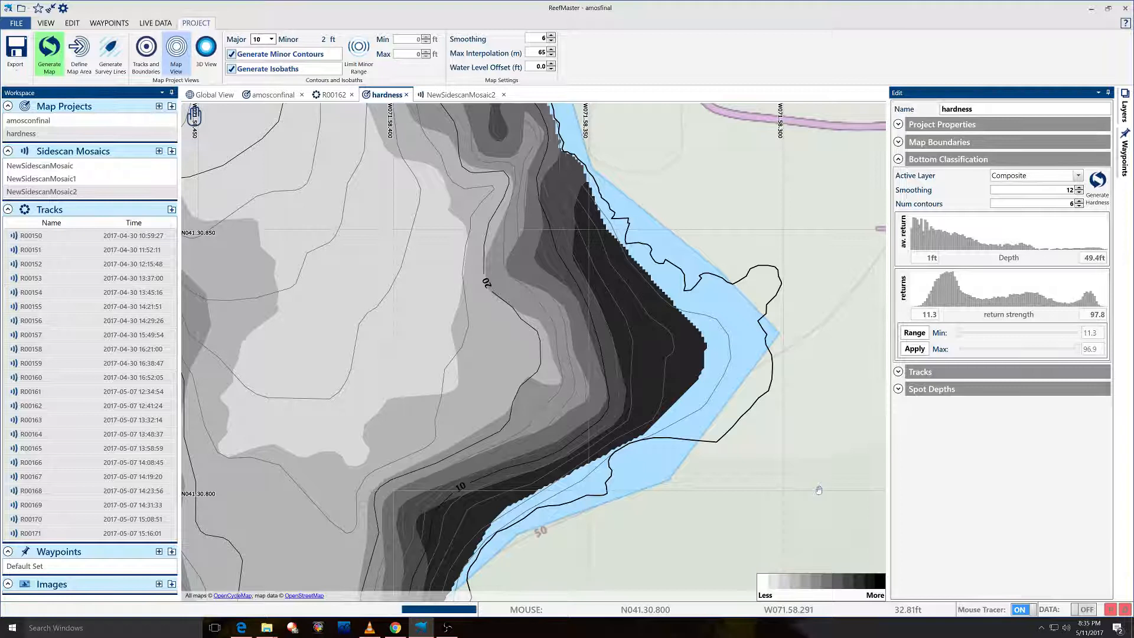
drag(249, 301, 519, 292)
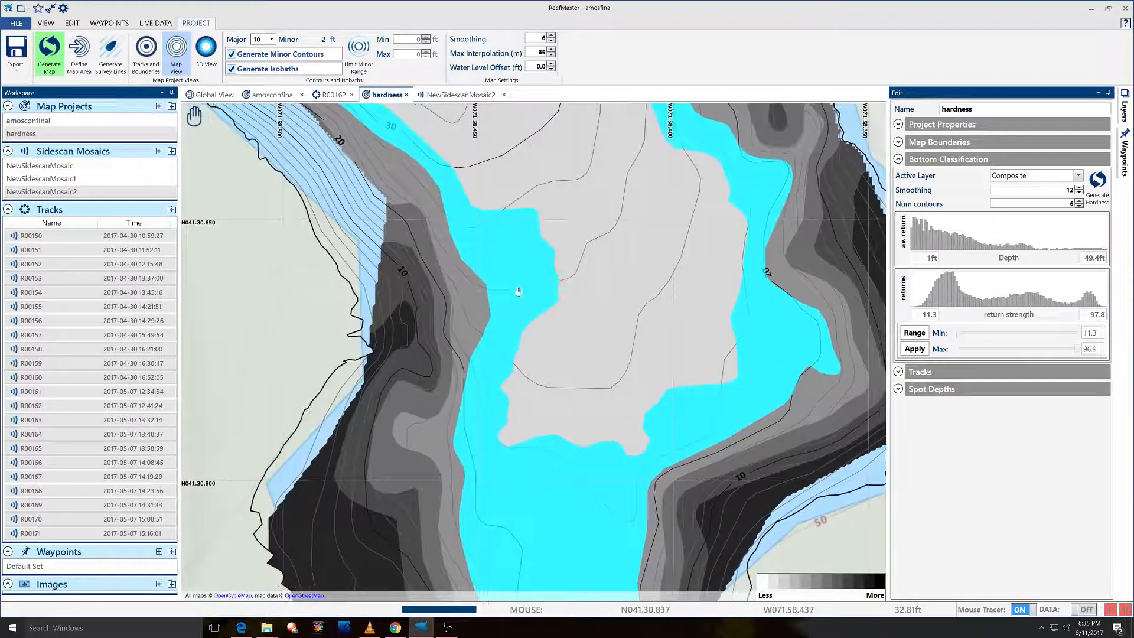
drag(481, 455, 529, 238)
drag(519, 538, 573, 365)
drag(620, 454, 537, 224)
drag(404, 349, 577, 298)
scroll(389, 328, up, 2)
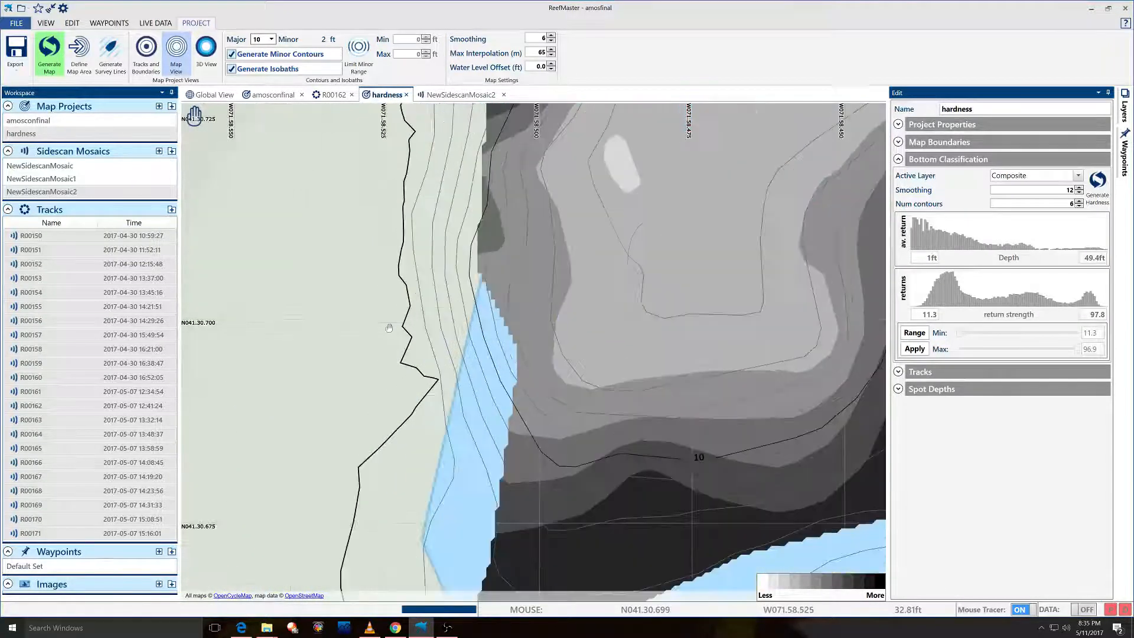
drag(389, 328, 456, 281)
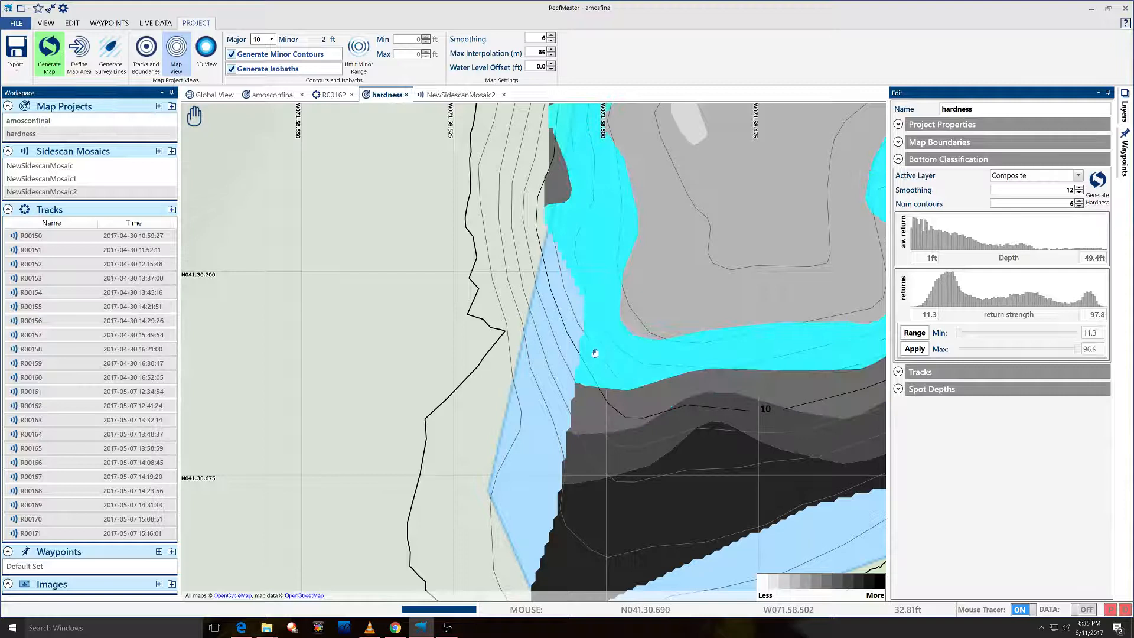
Pan along the southern and western shoreline, then zoom out slightly.
drag(624, 414, 590, 285)
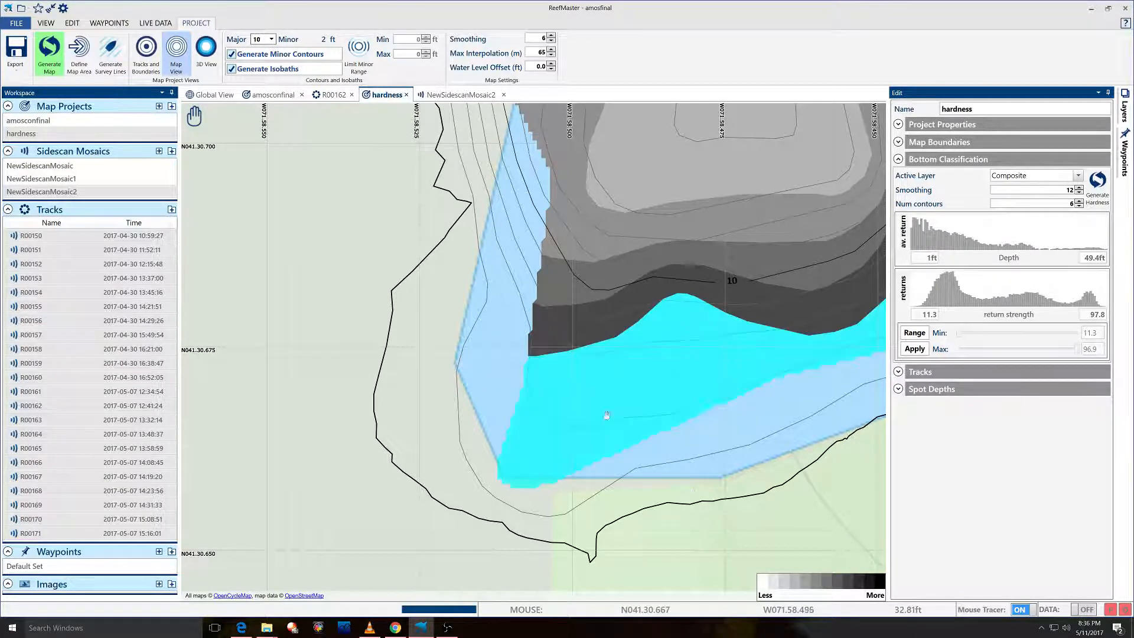
drag(596, 253, 656, 400)
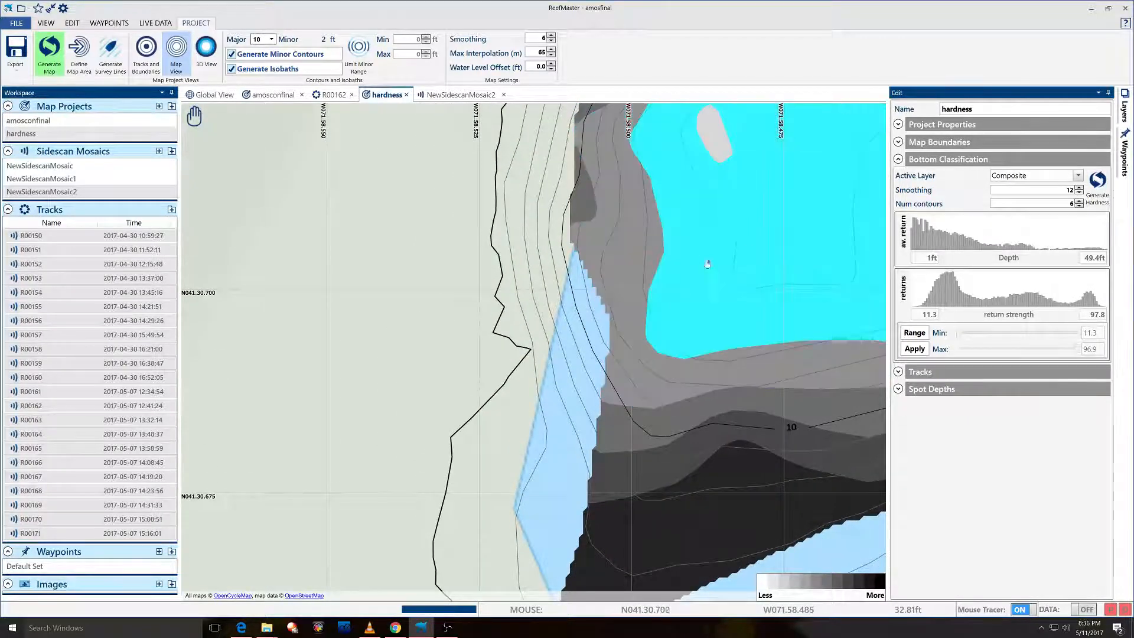
drag(663, 260, 676, 522)
drag(666, 215, 572, 367)
scroll(549, 395, down, 1)
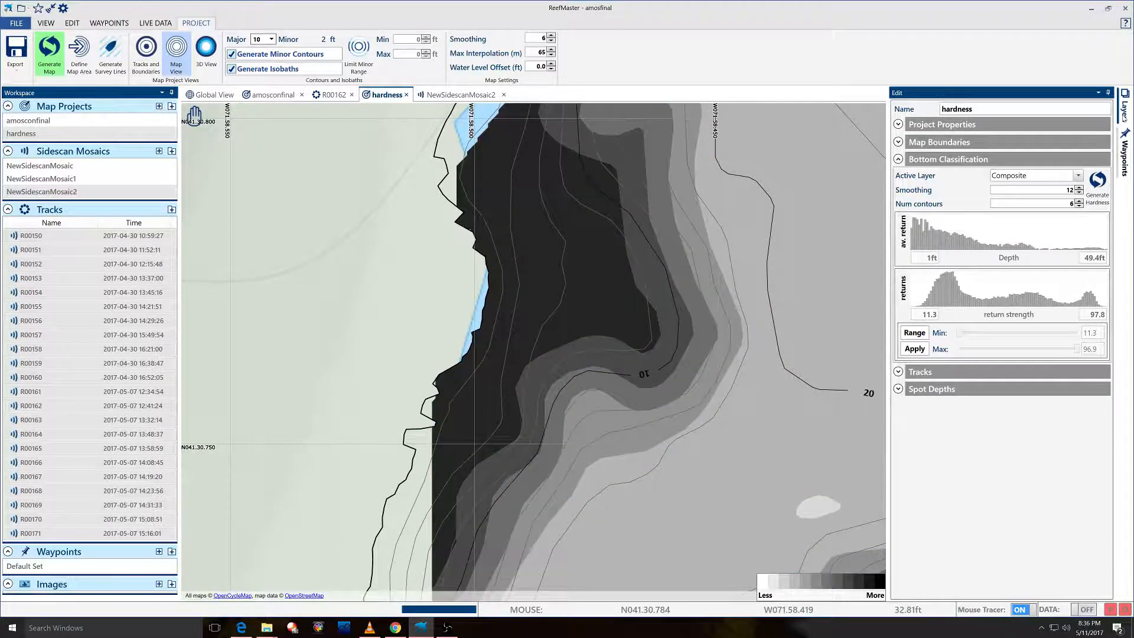
Hide the HardnessPSV layer and show the blue-green HardnessE2 layer instead.
click(1124, 106)
click(965, 145)
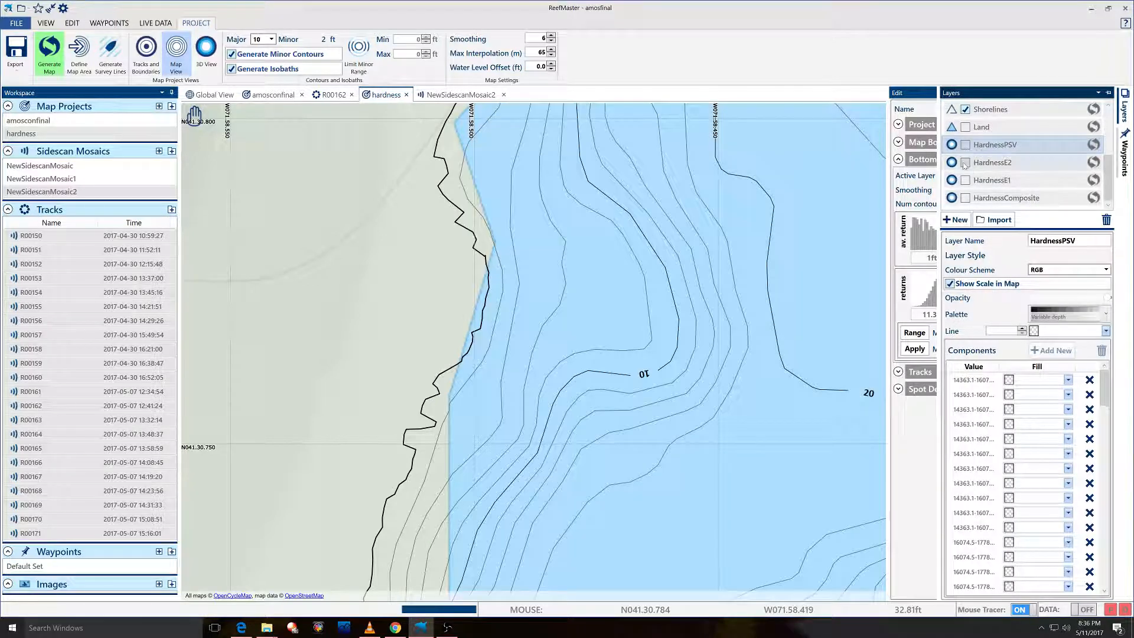
click(965, 163)
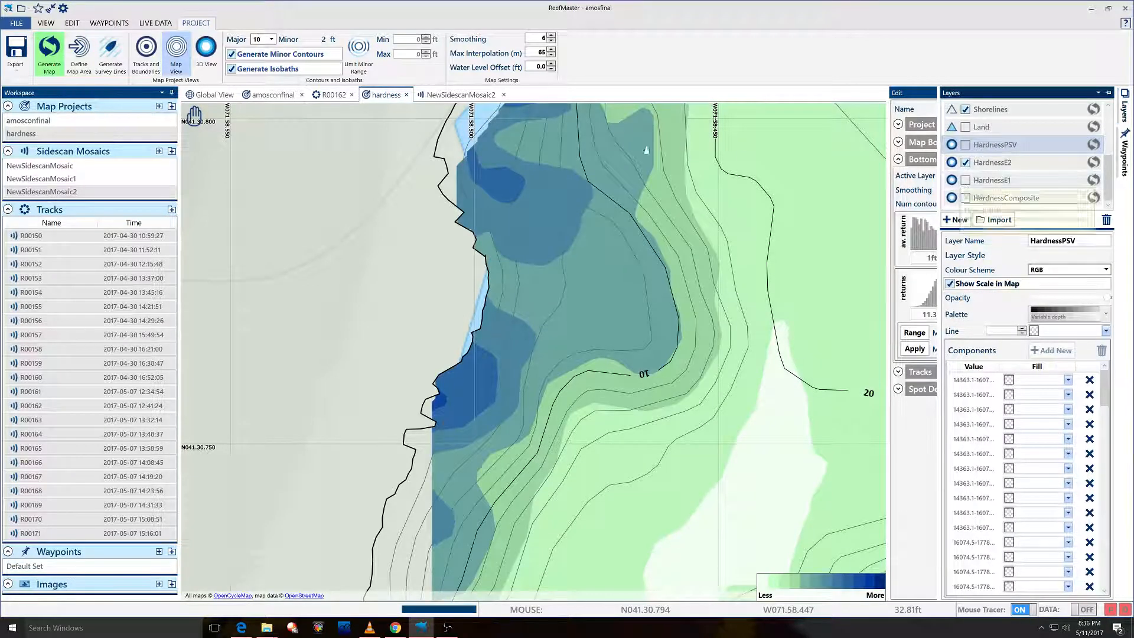
drag(636, 181, 640, 218)
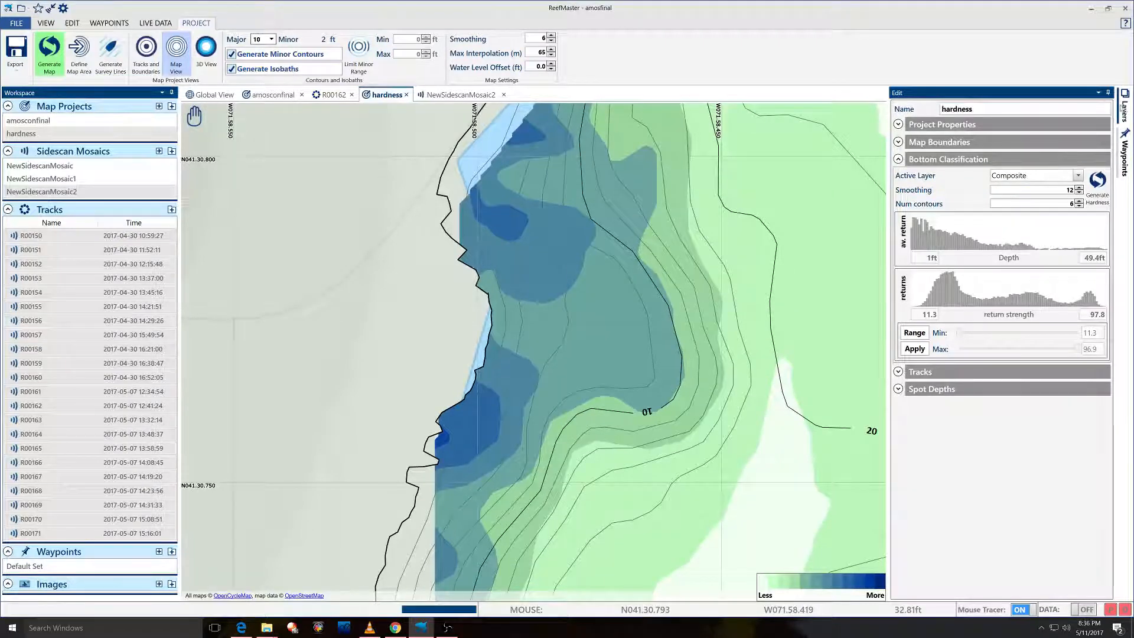
Pan the HardnessE2 map north along the western shore.
mouse_move(1124, 110)
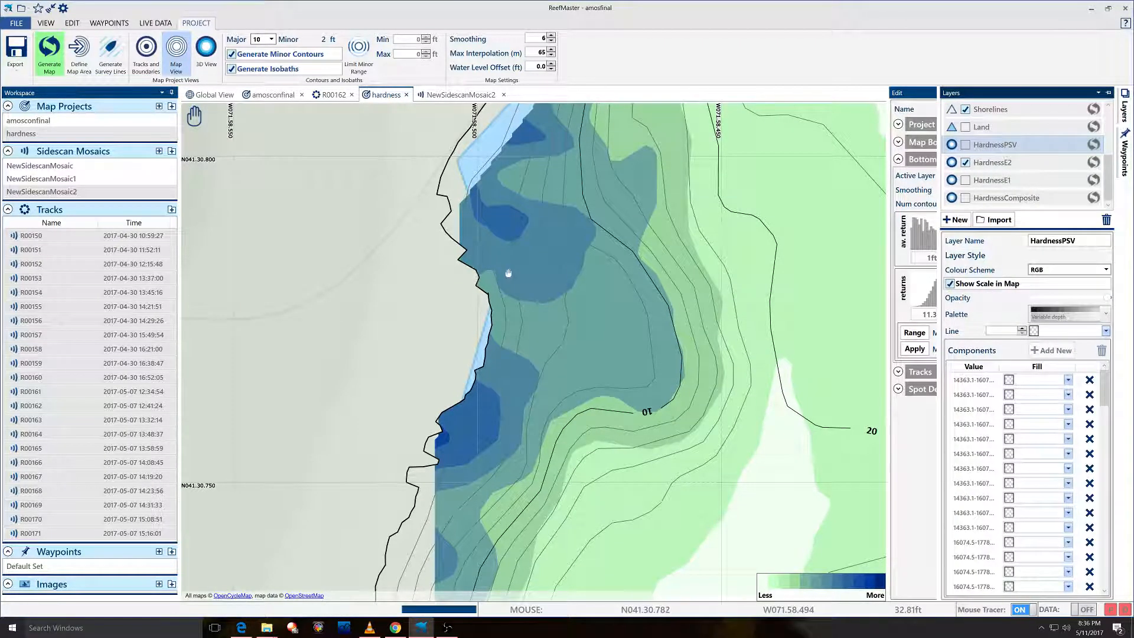
drag(638, 196, 637, 479)
drag(679, 355, 672, 404)
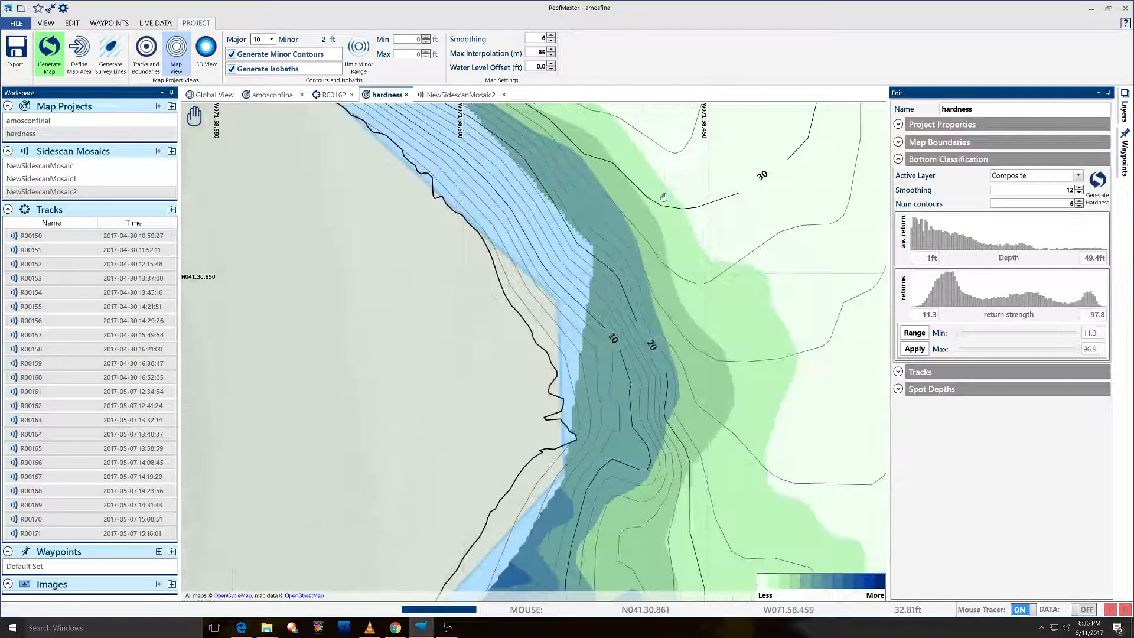
drag(581, 114, 726, 370)
drag(423, 249, 611, 459)
drag(431, 286, 730, 450)
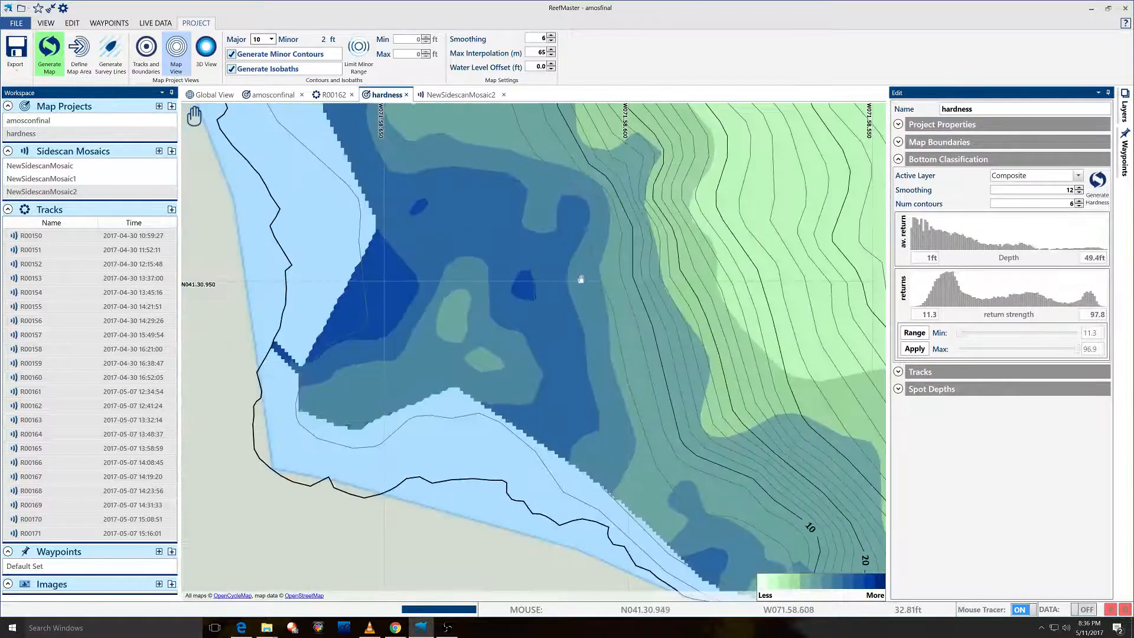
drag(544, 165, 629, 387)
drag(521, 222, 522, 383)
Move the view into the northwest basin and center the northwest bay.
drag(684, 160, 596, 392)
drag(407, 144, 577, 322)
drag(405, 232, 614, 392)
drag(561, 172, 529, 430)
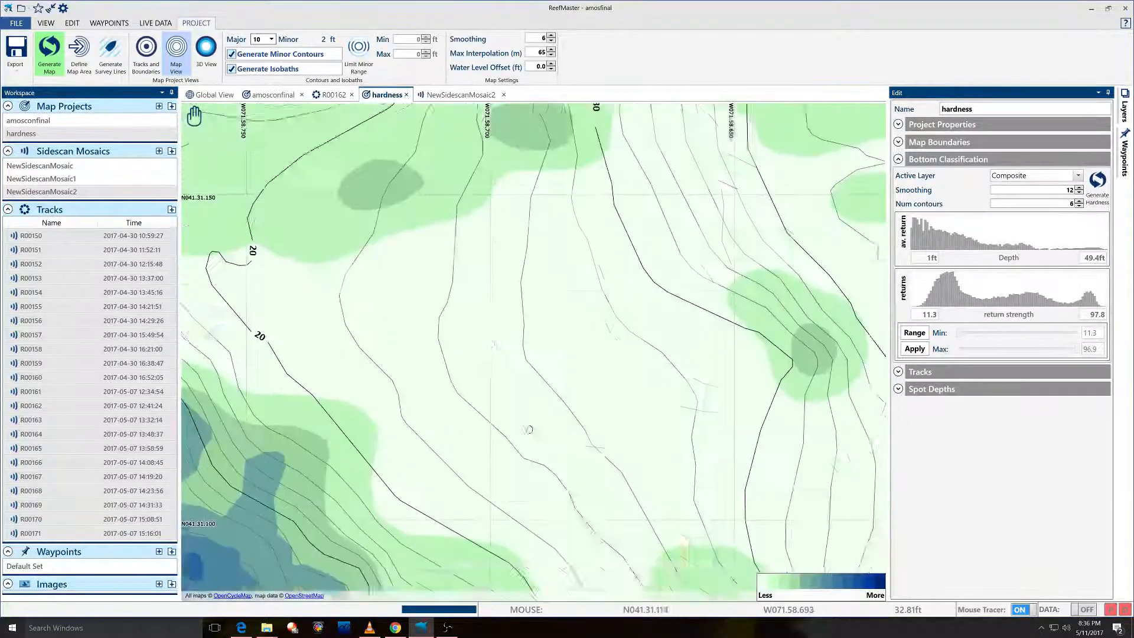
drag(505, 270, 708, 525)
scroll(569, 229, down, 2)
drag(505, 160, 605, 301)
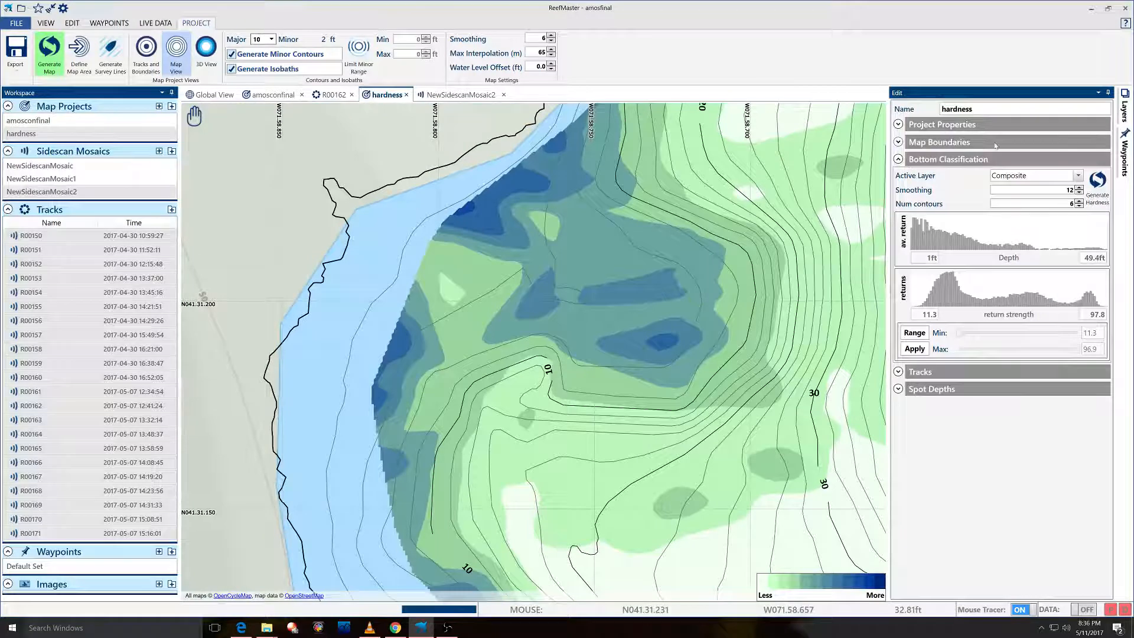
click(1125, 112)
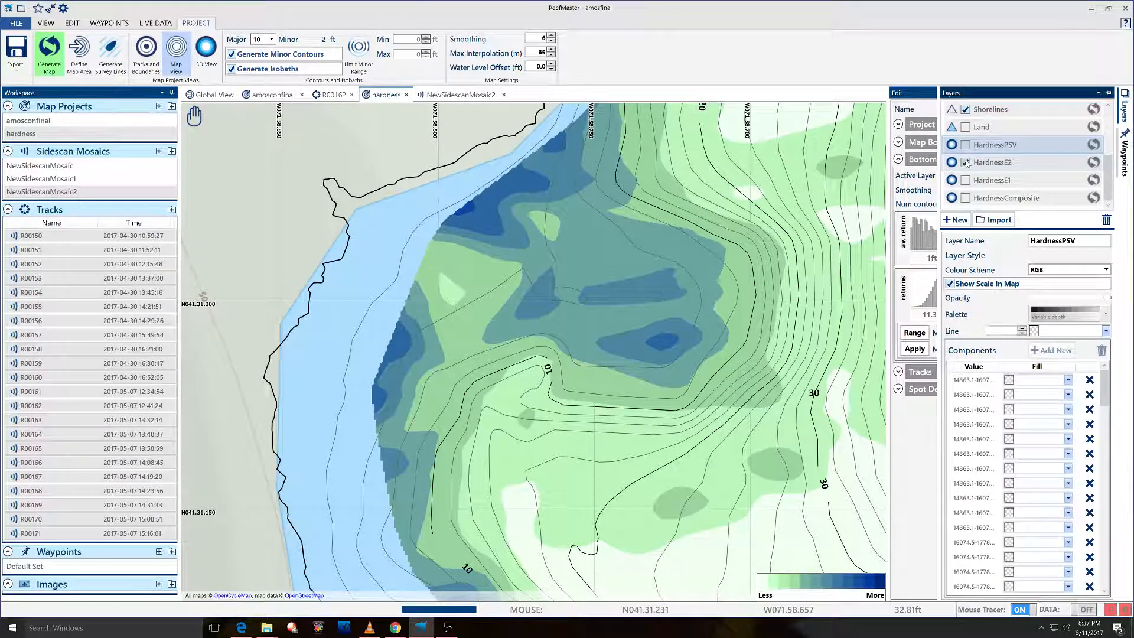
Hide HardnessE2, show the HardnessE1 layer, and zoom out to inspect its pattern.
click(967, 162)
click(967, 180)
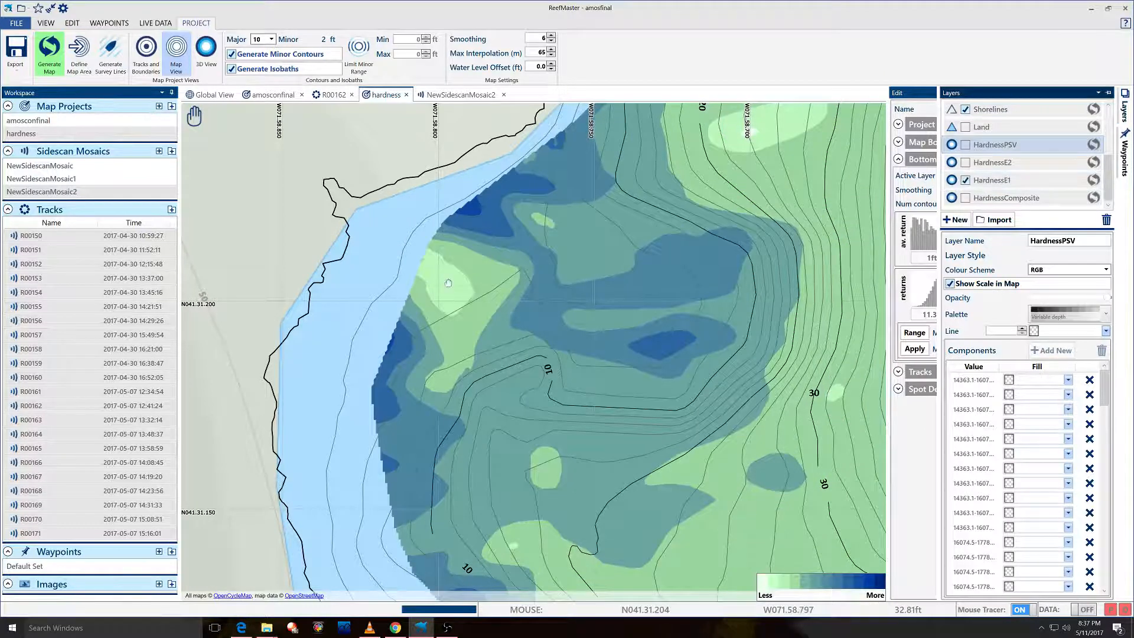
drag(447, 284, 425, 270)
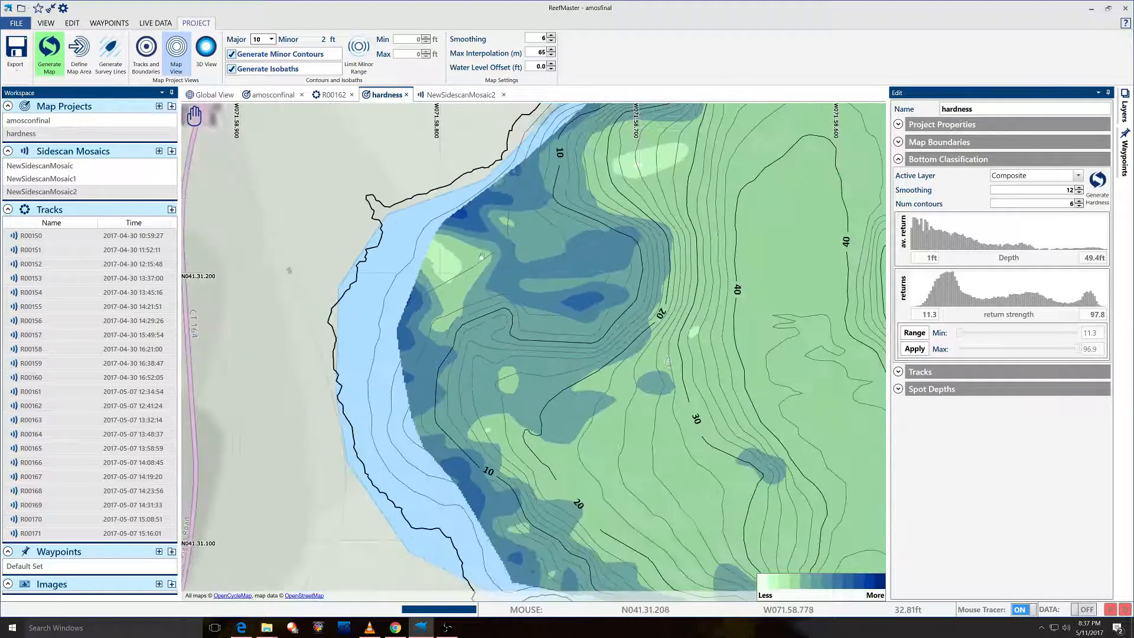
scroll(482, 250, down, 1)
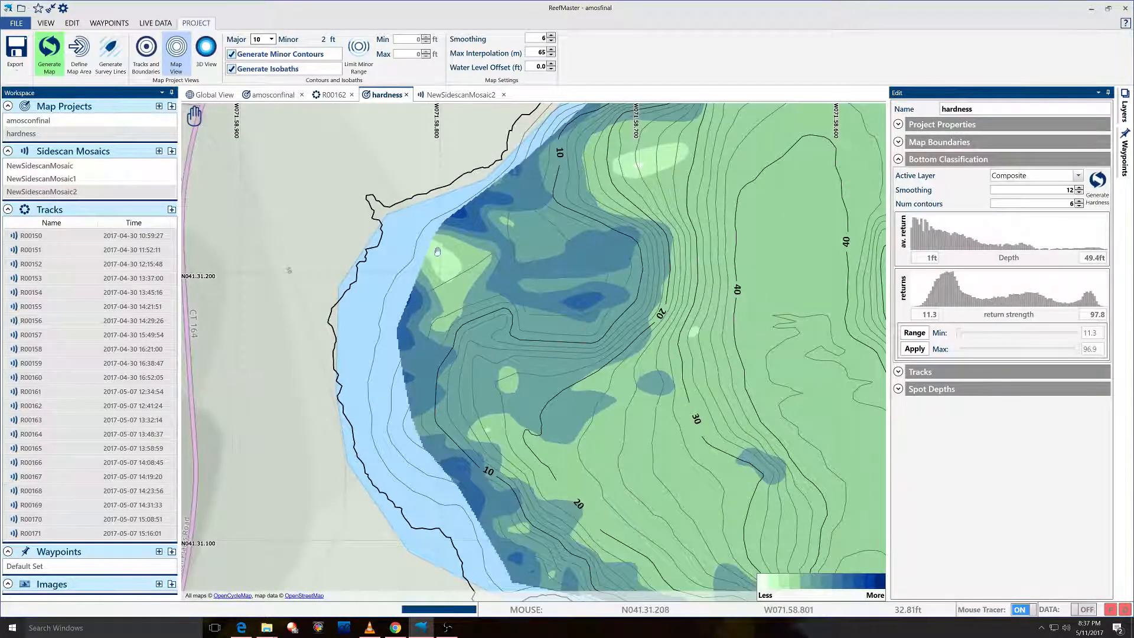
drag(442, 250, 600, 288)
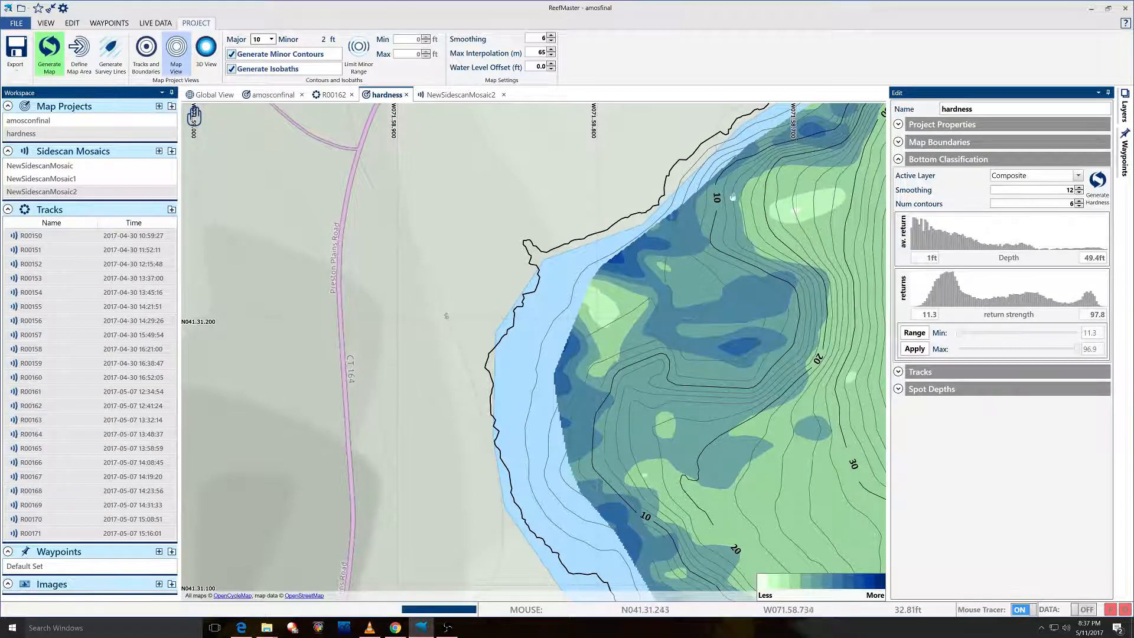
Pan from the lake's northern tip down the eastern shore to the west, then view the Export options.
drag(734, 198, 591, 358)
drag(798, 221, 544, 330)
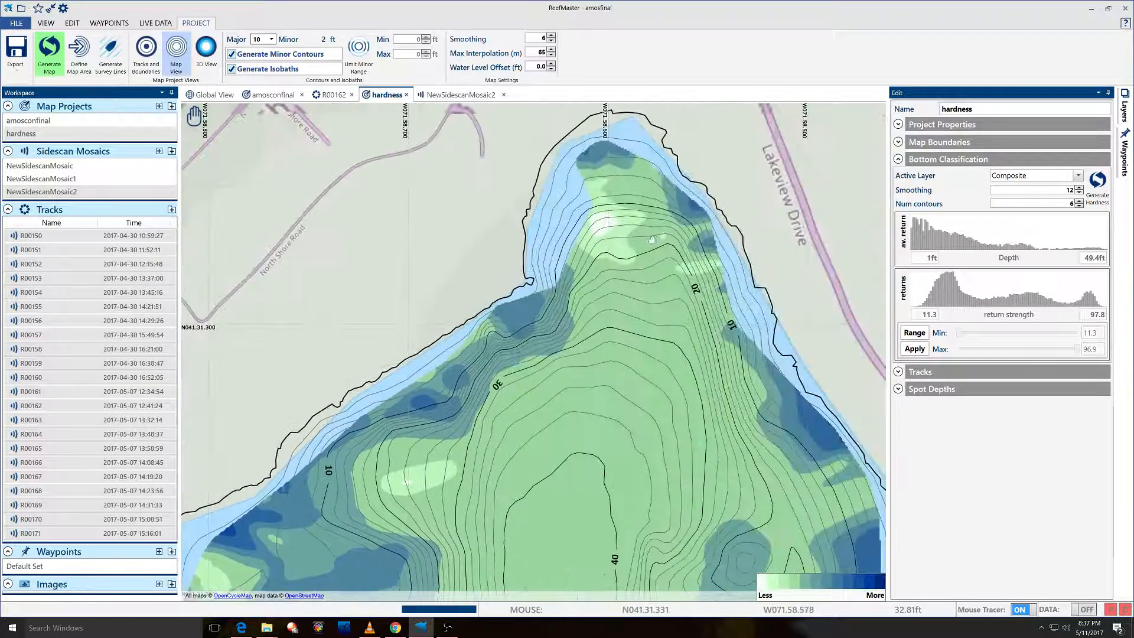
drag(693, 310, 520, 177)
drag(641, 447, 623, 274)
drag(619, 467, 633, 282)
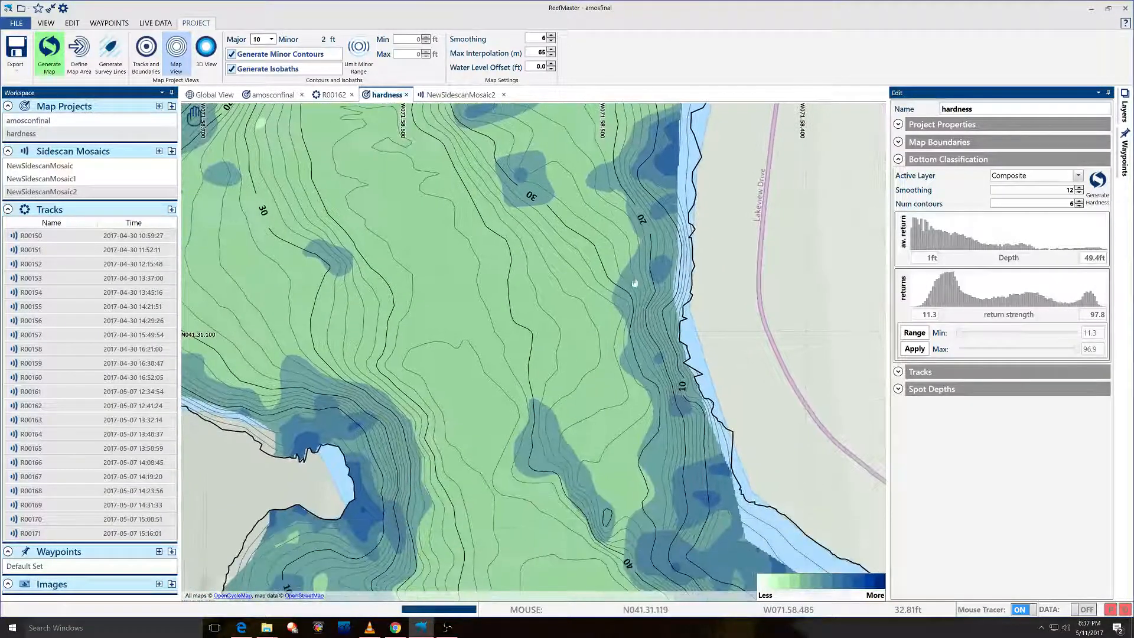
drag(663, 437, 599, 235)
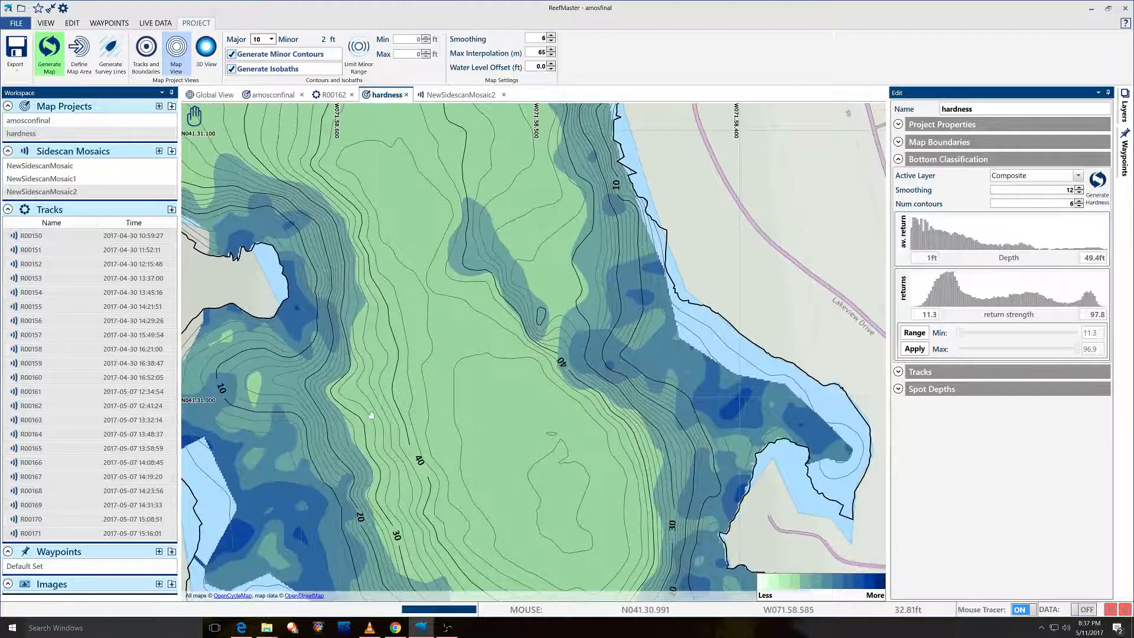
drag(371, 415, 570, 331)
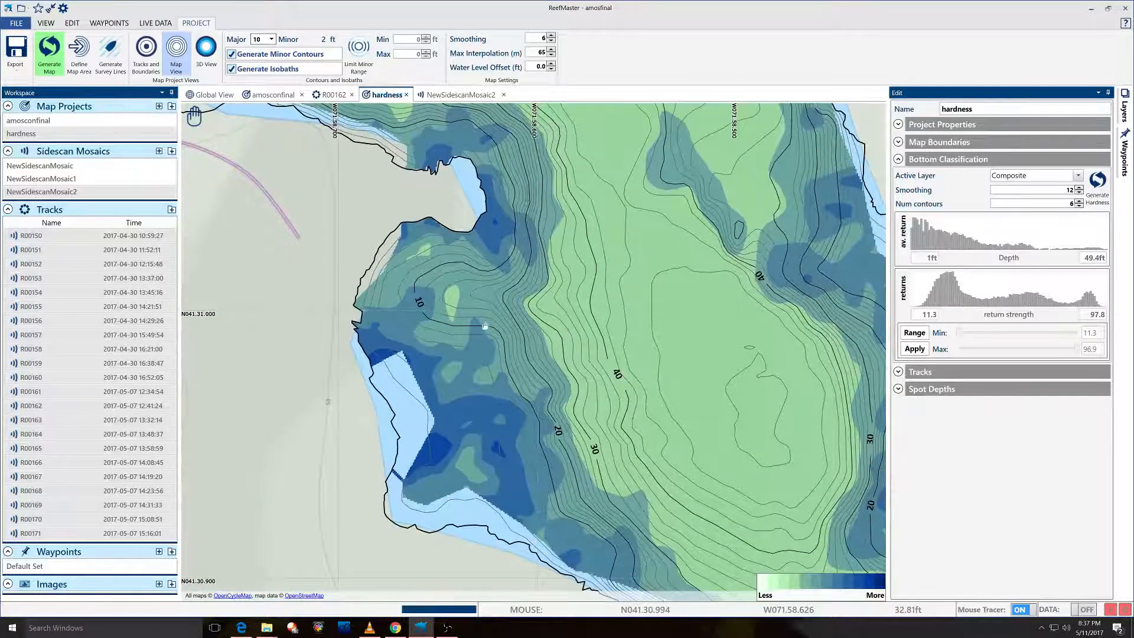
click(11, 62)
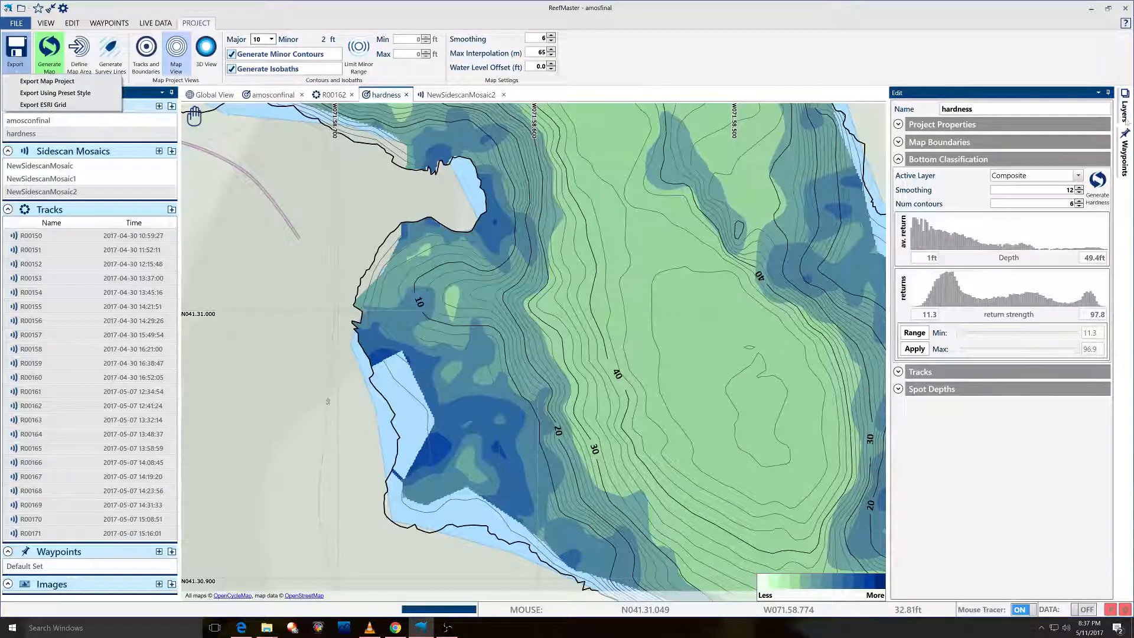
click(1124, 111)
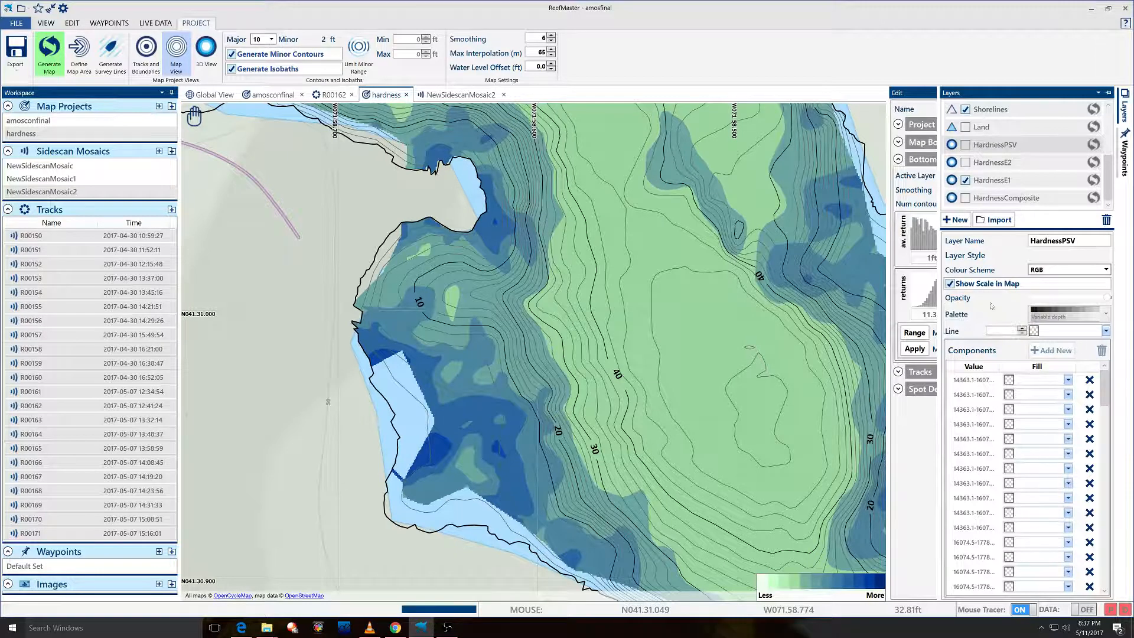
Turn on HardnessComposite, turn off HardnessE1, and pan to another part of the lake.
click(994, 179)
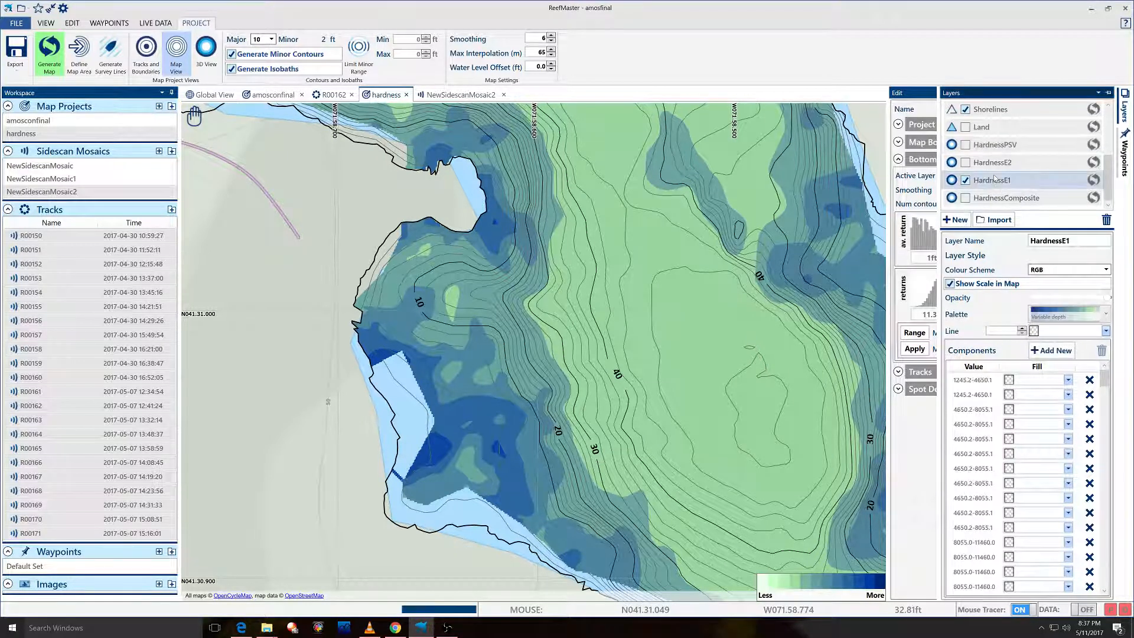
click(998, 199)
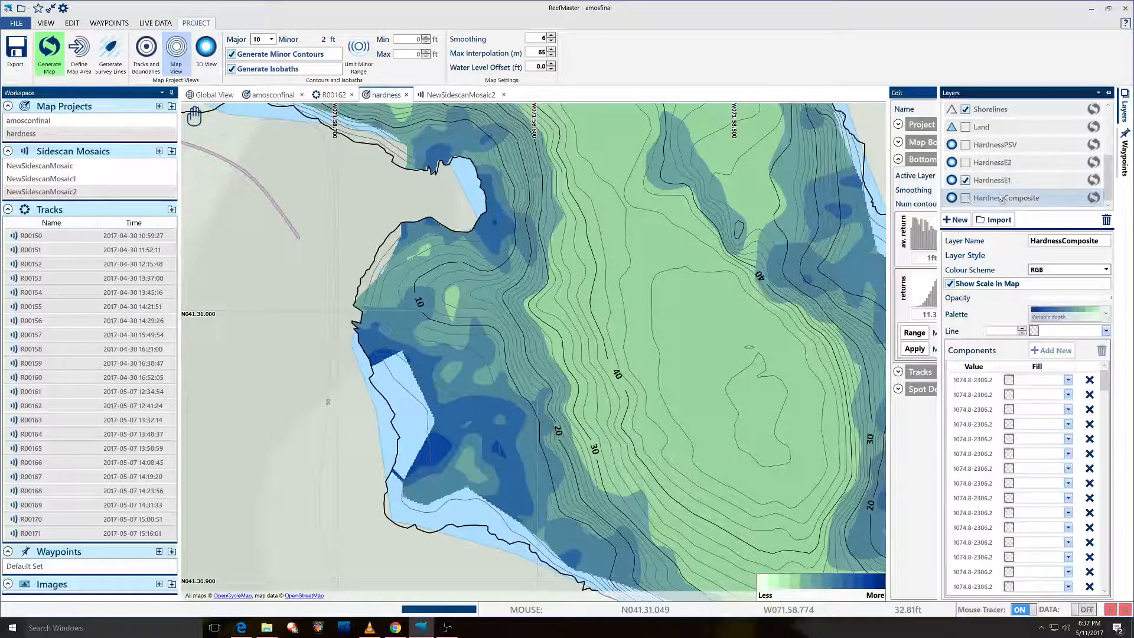
click(966, 198)
click(966, 180)
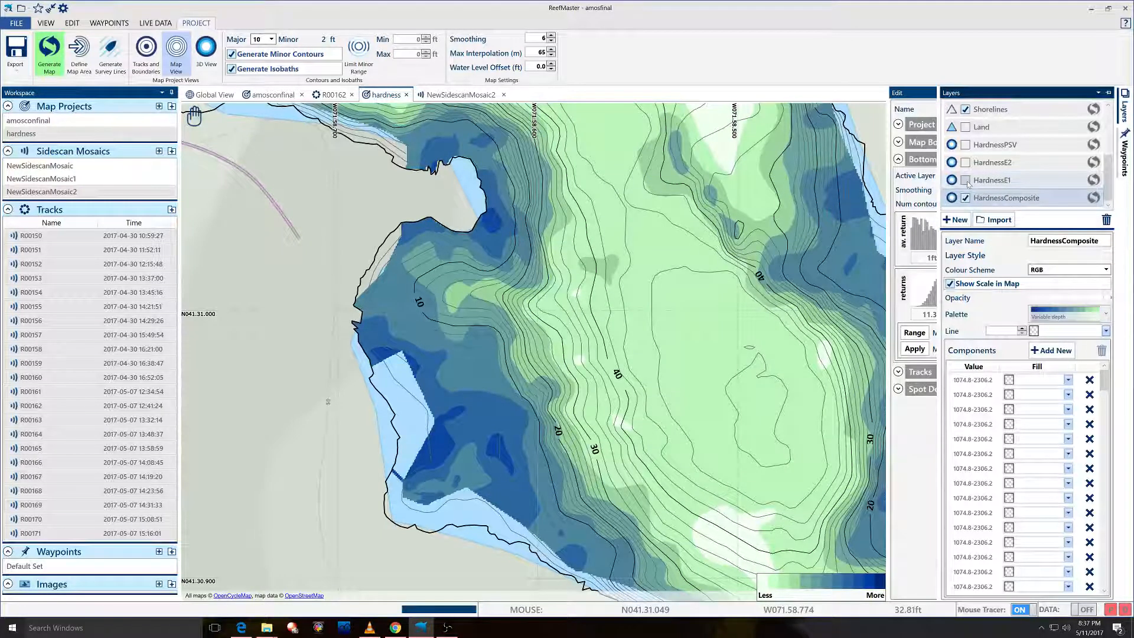
mouse_move(205, 135)
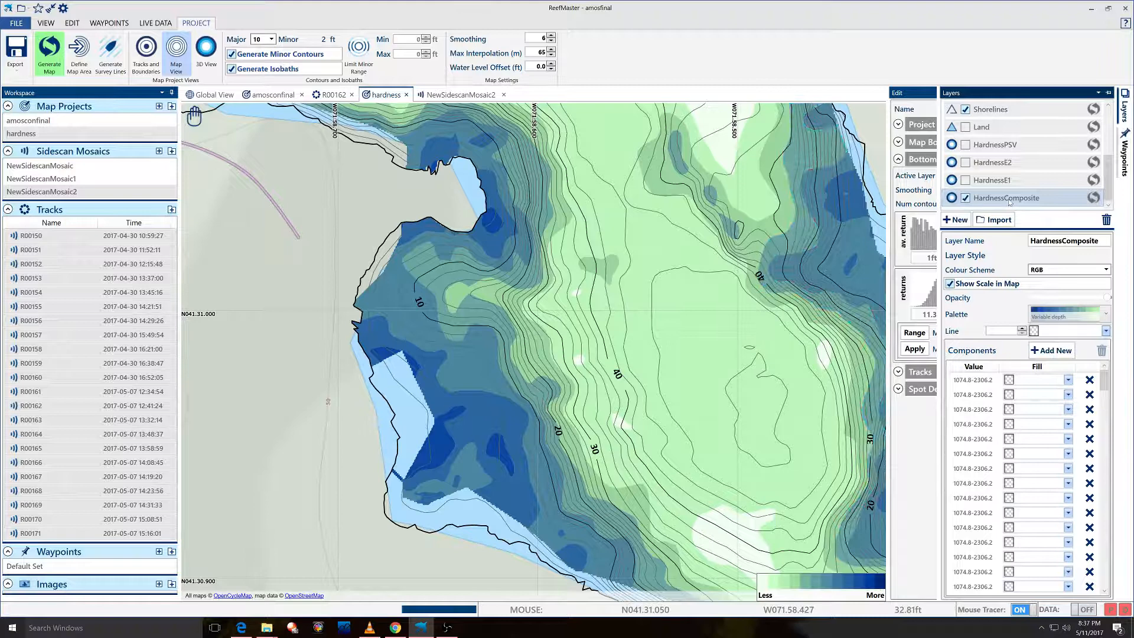
drag(685, 171, 601, 427)
drag(591, 266, 672, 463)
Zoom out to the whole lake, nudge it right, then zoom in on the northern end.
scroll(586, 240, down, 5)
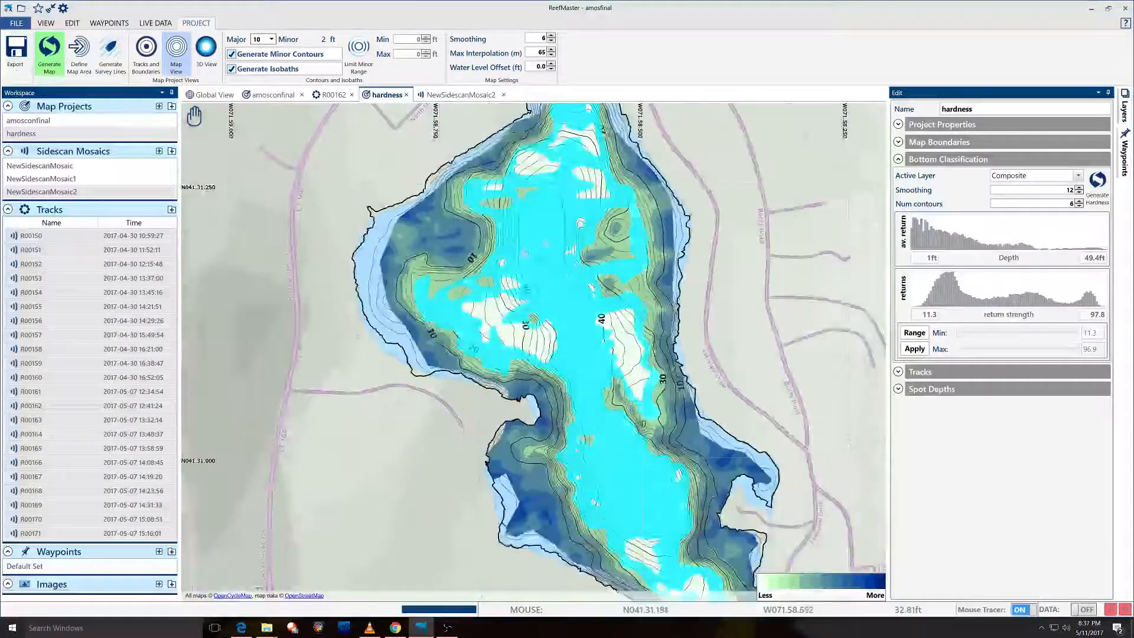
drag(590, 279, 614, 277)
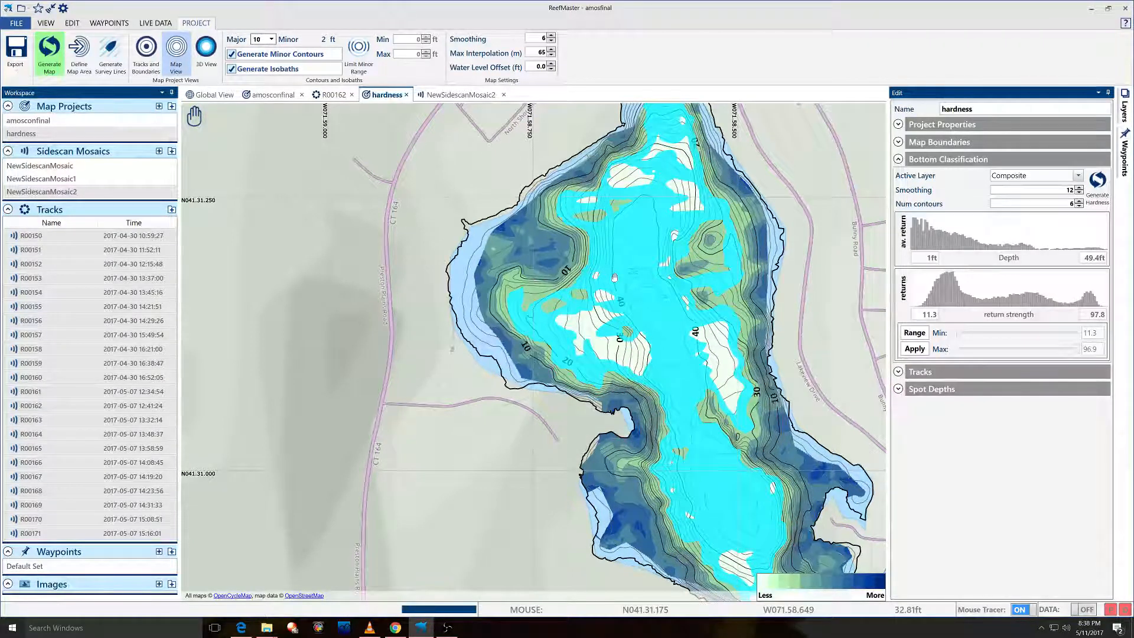
scroll(408, 192, up, 1)
scroll(467, 189, up, 1)
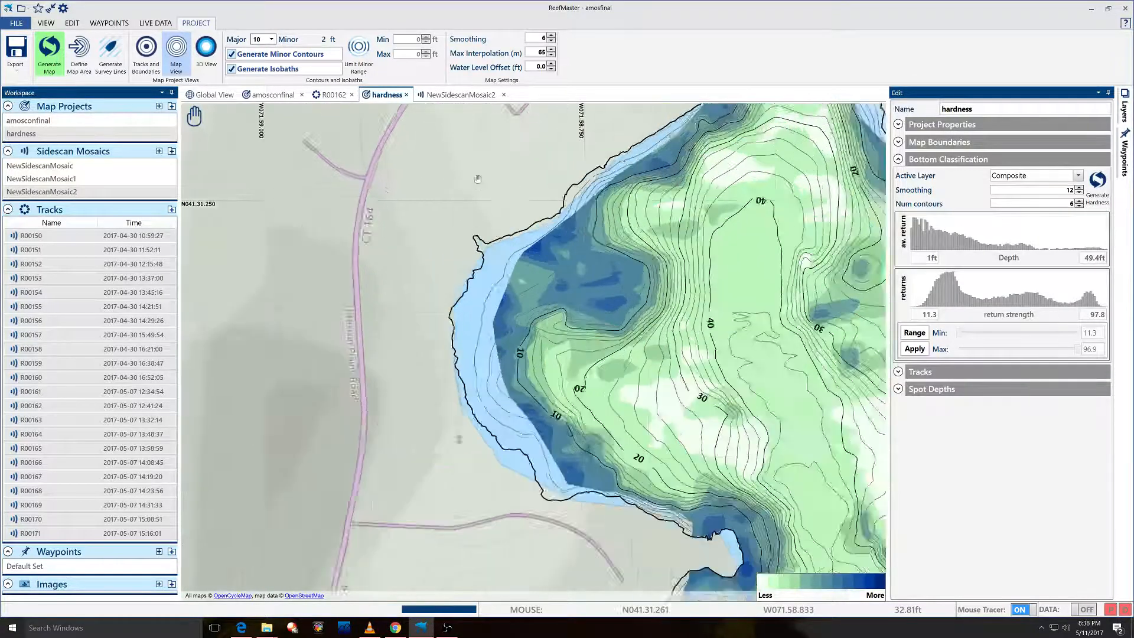
scroll(462, 180, up, 1)
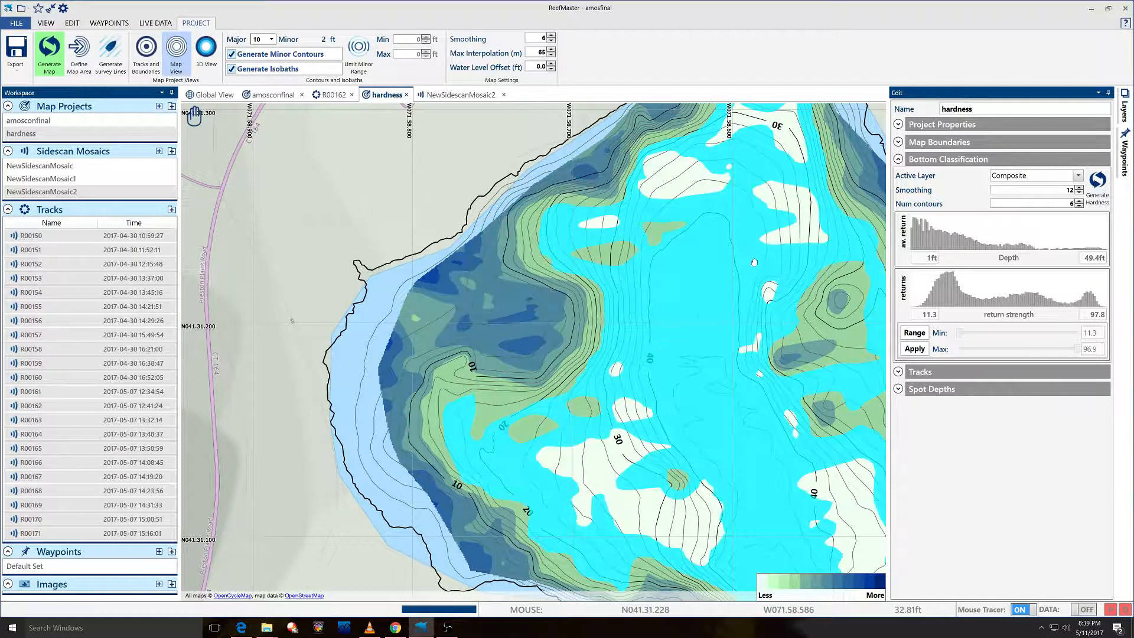
Center the lake's northern end, then open the NewSidescanMosaic2 sidescan mosaic.
drag(751, 266, 667, 315)
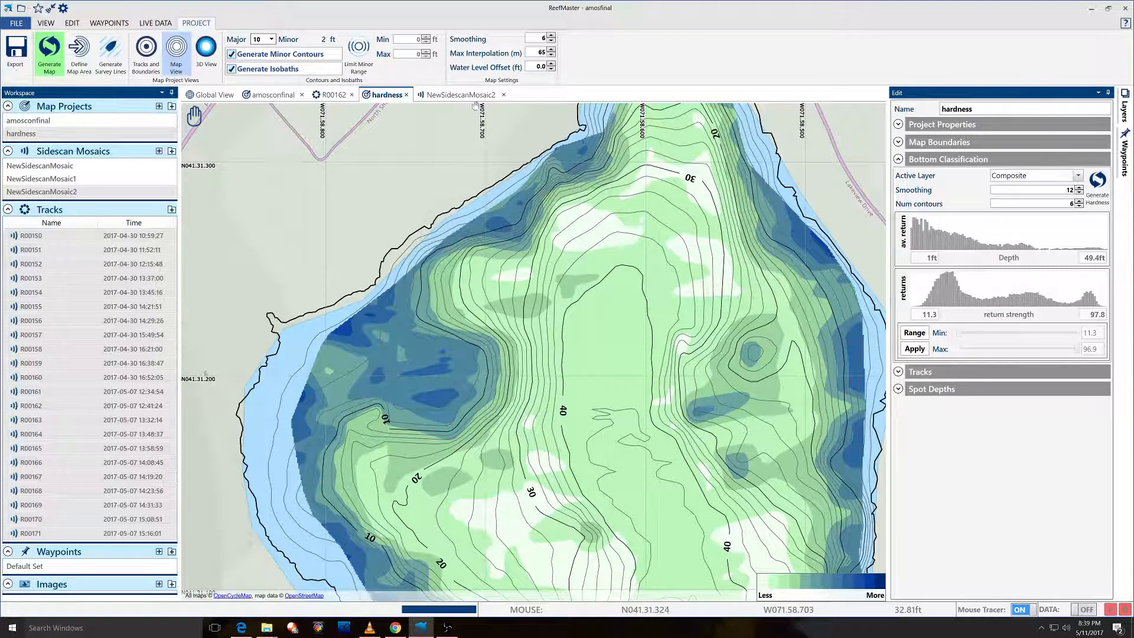
click(458, 95)
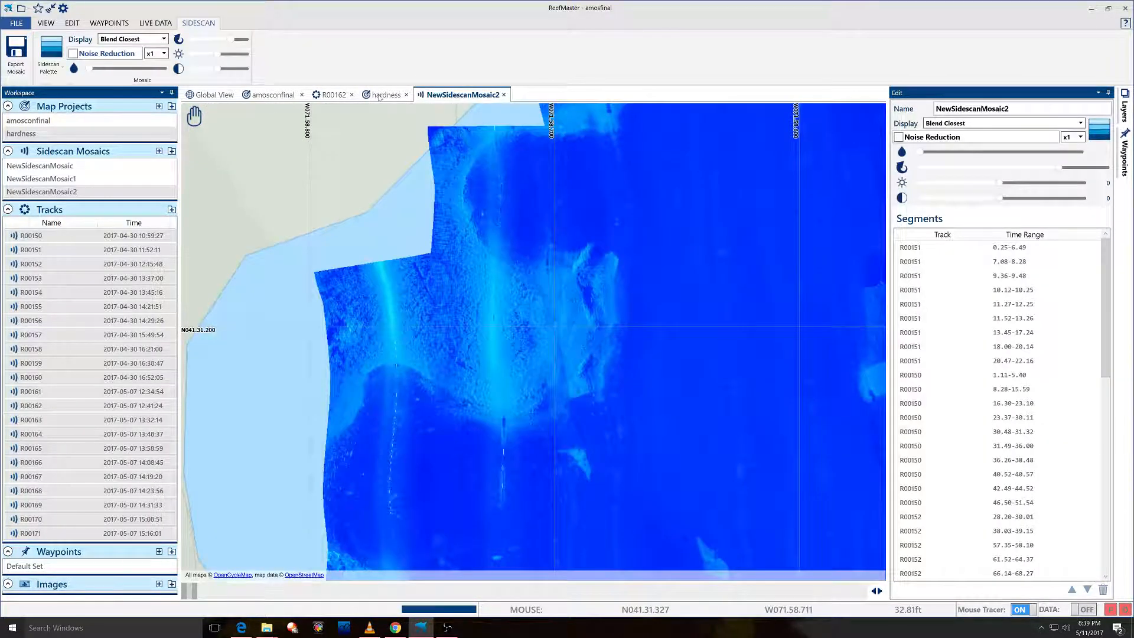
Check the amosconfinal contour map, return to the hardness map panned west, then minimize ReefMaster.
click(258, 96)
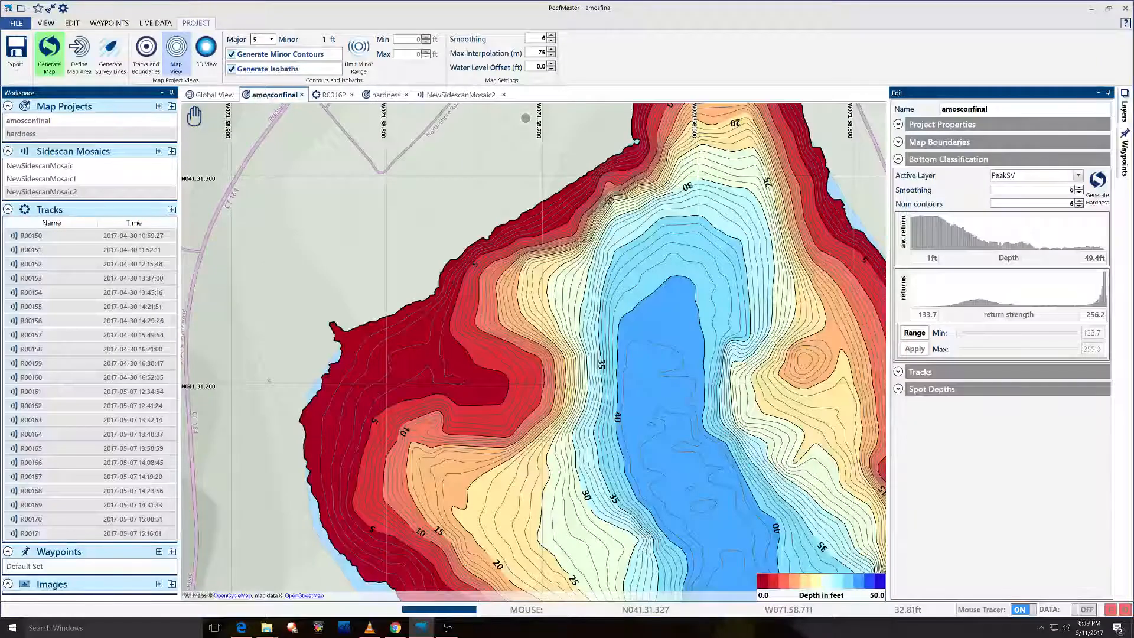
click(384, 95)
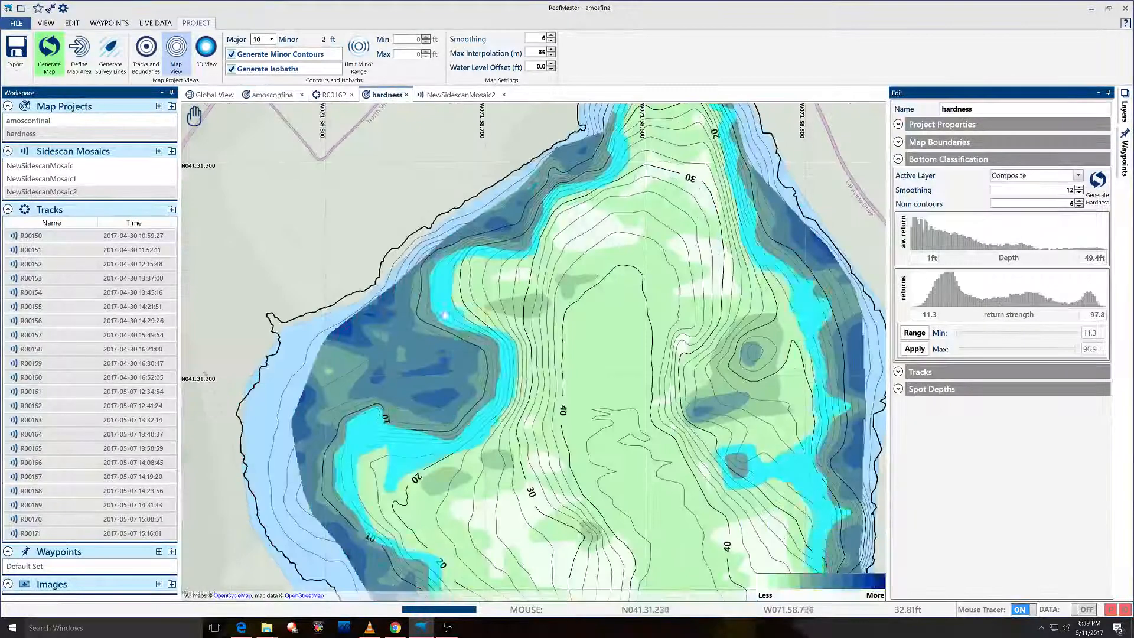
drag(445, 315, 591, 258)
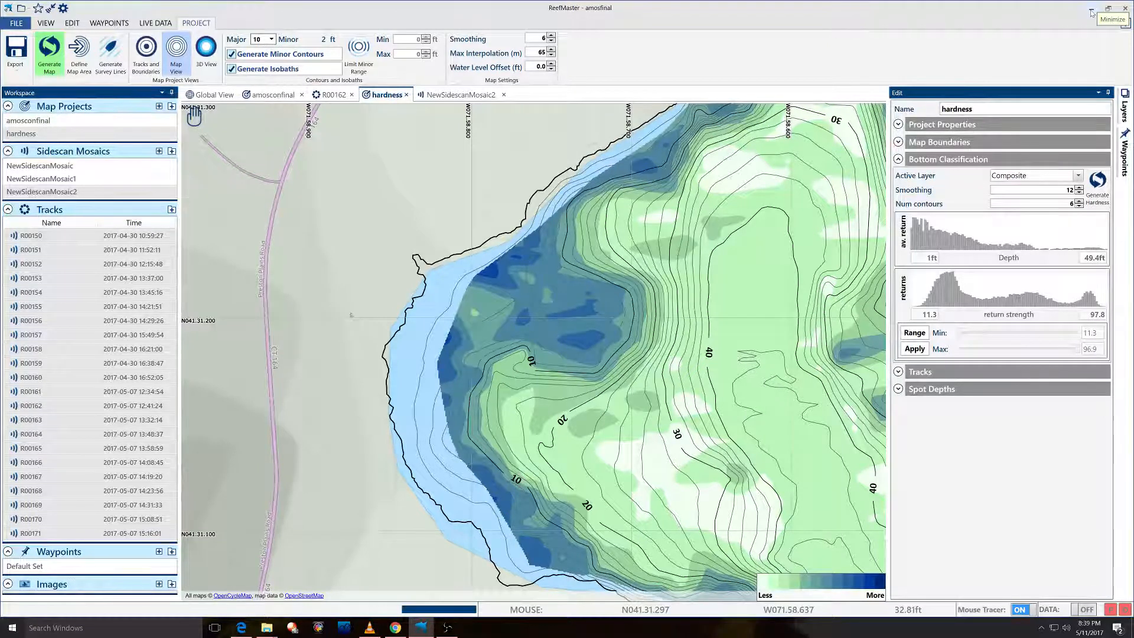
click(1091, 12)
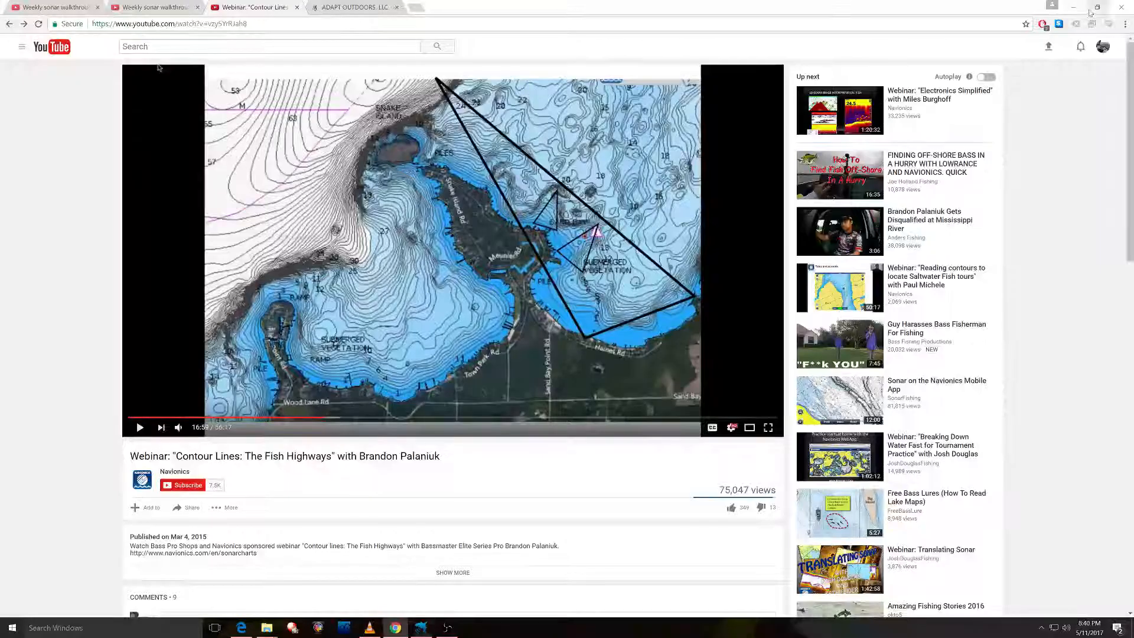
Switch to the ADAPT OUTDOORS, LLC browser tab with Ctrl+Tab.
key(ctrl+Tab)
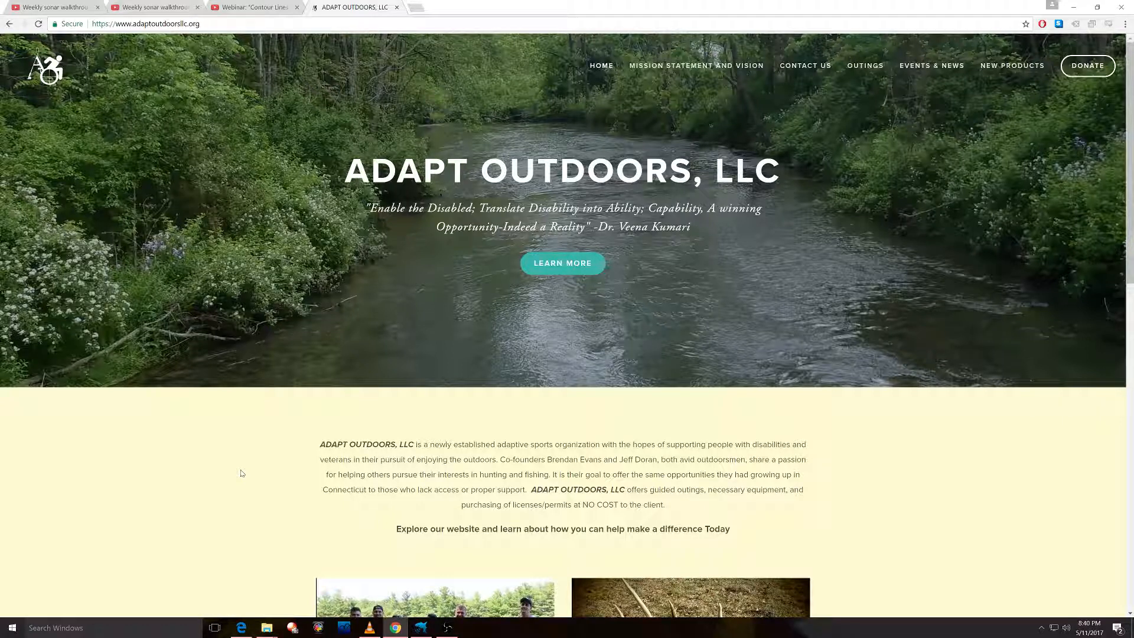
Scroll down and advance the fishing photo gallery through six pictures.
scroll(254, 384, down, 5)
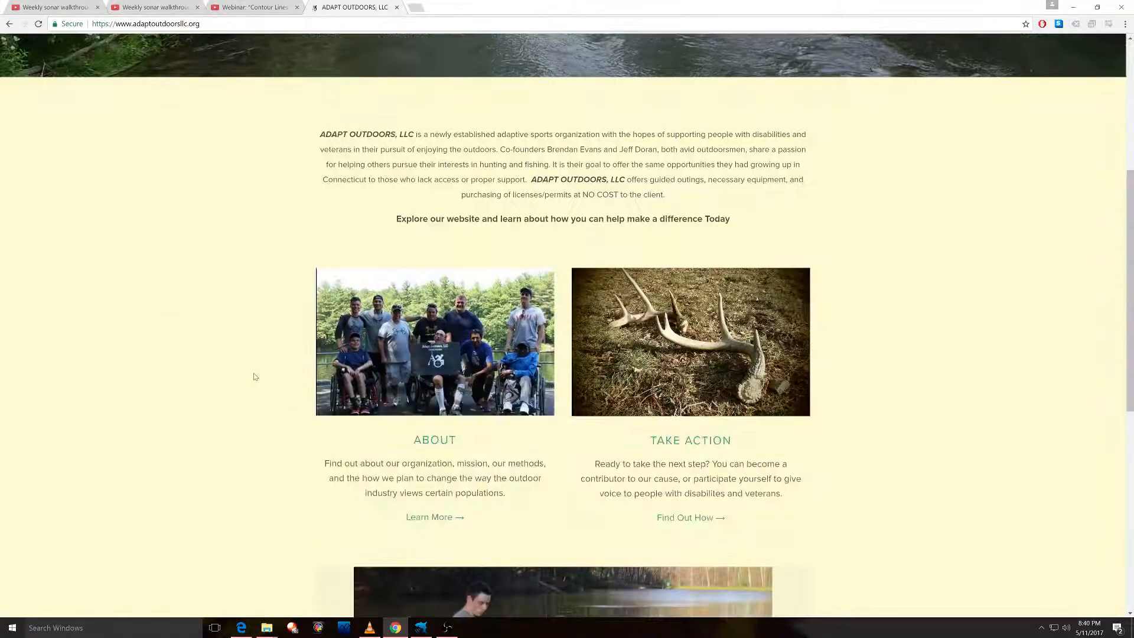
scroll(325, 378, down, 5)
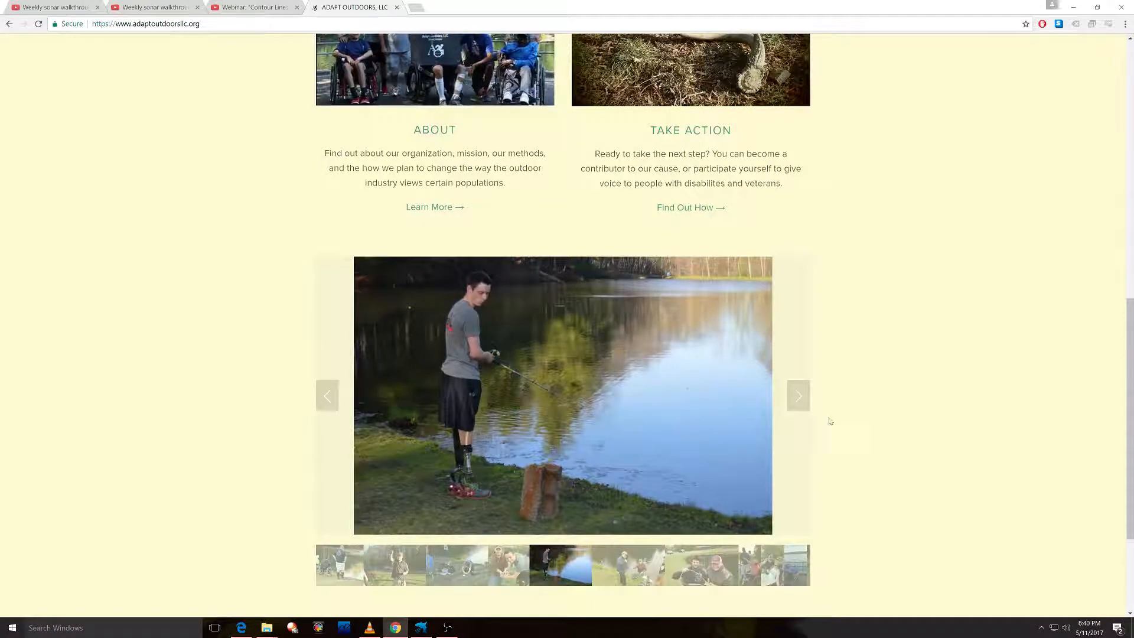
click(800, 397)
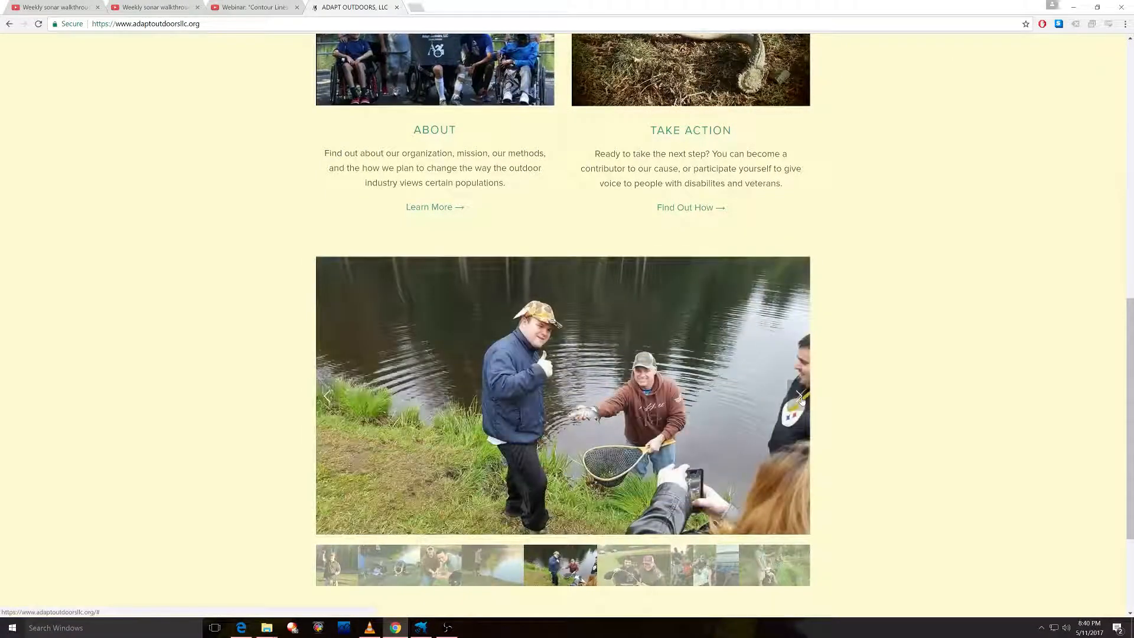
click(801, 398)
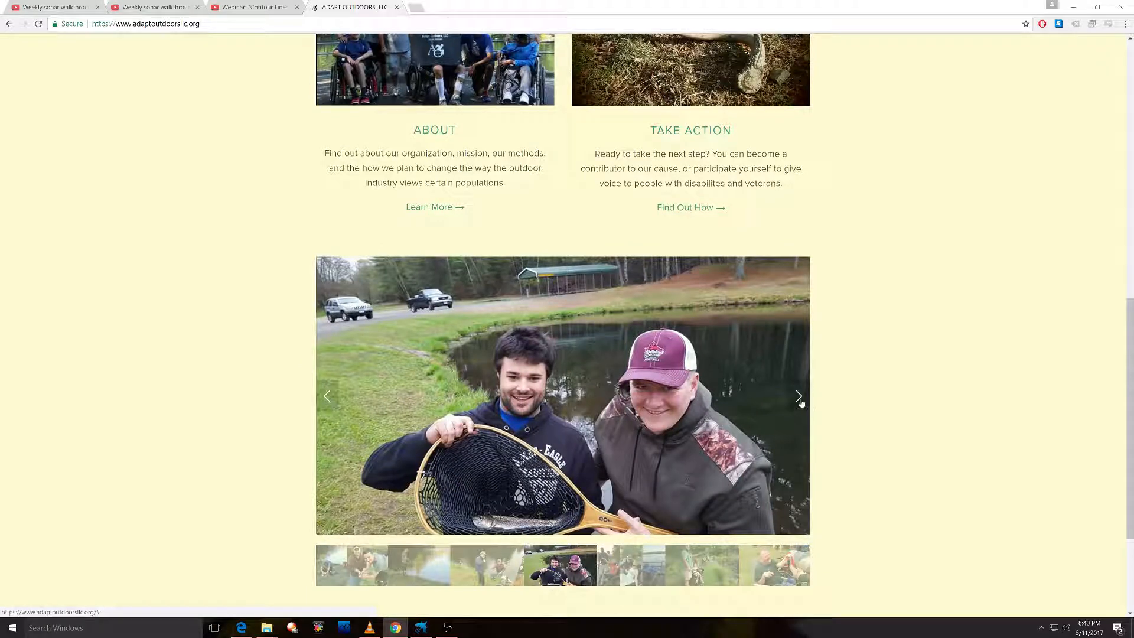
click(800, 398)
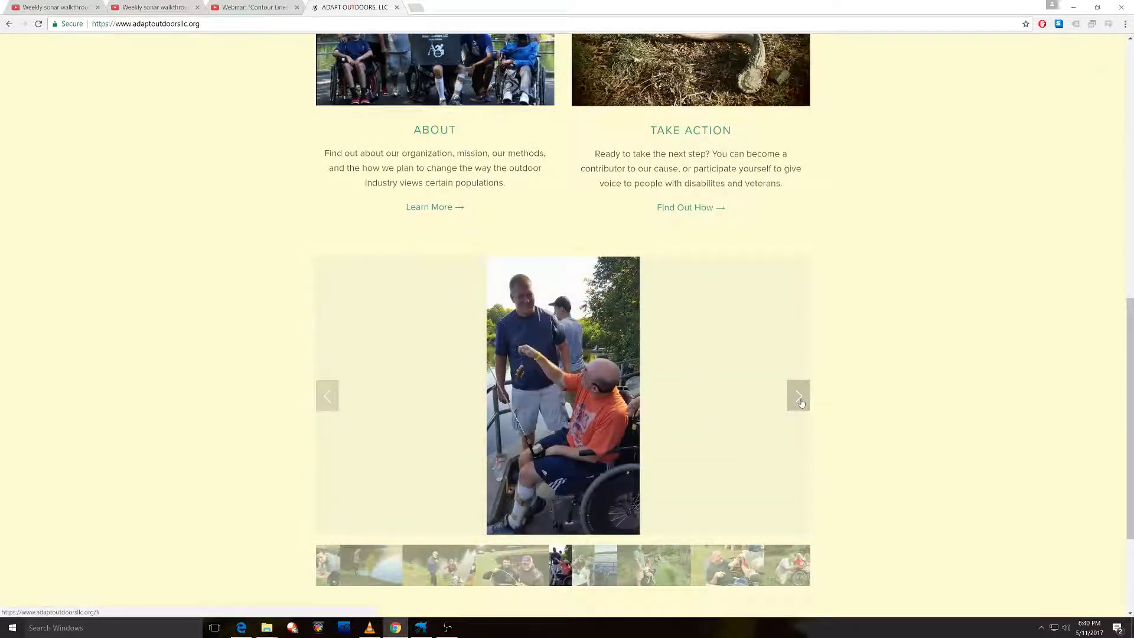
click(801, 401)
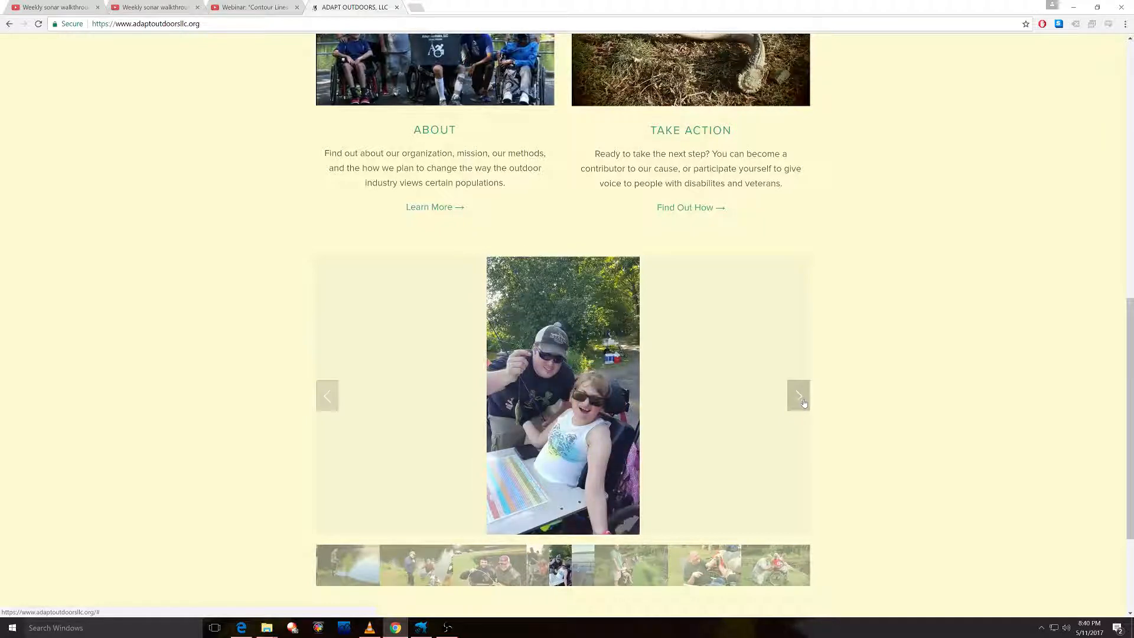
click(802, 402)
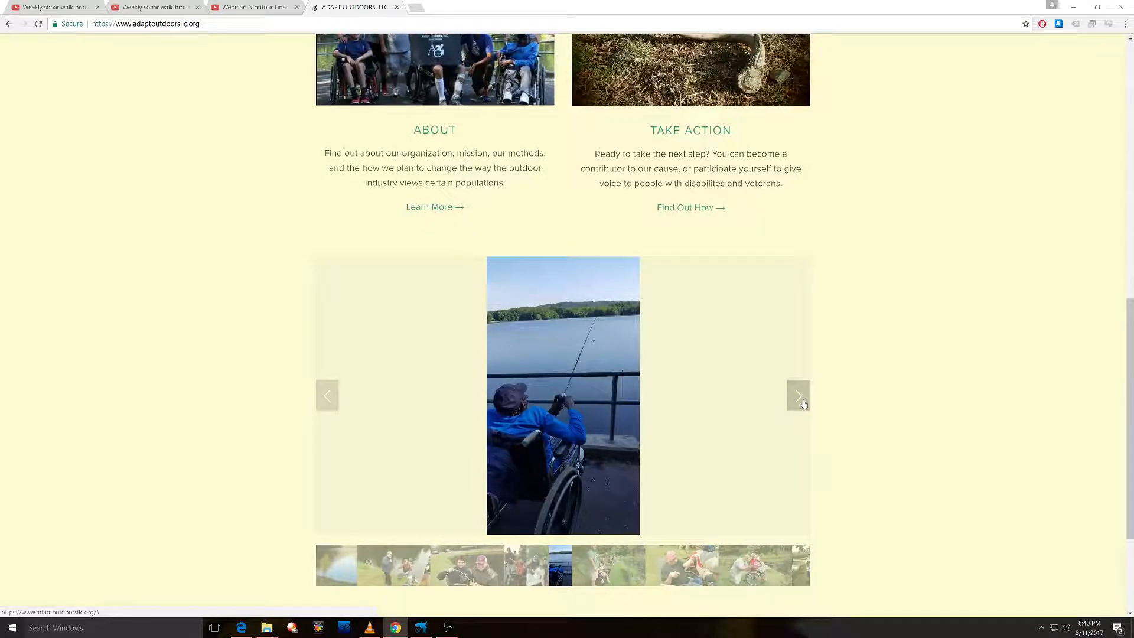
click(804, 403)
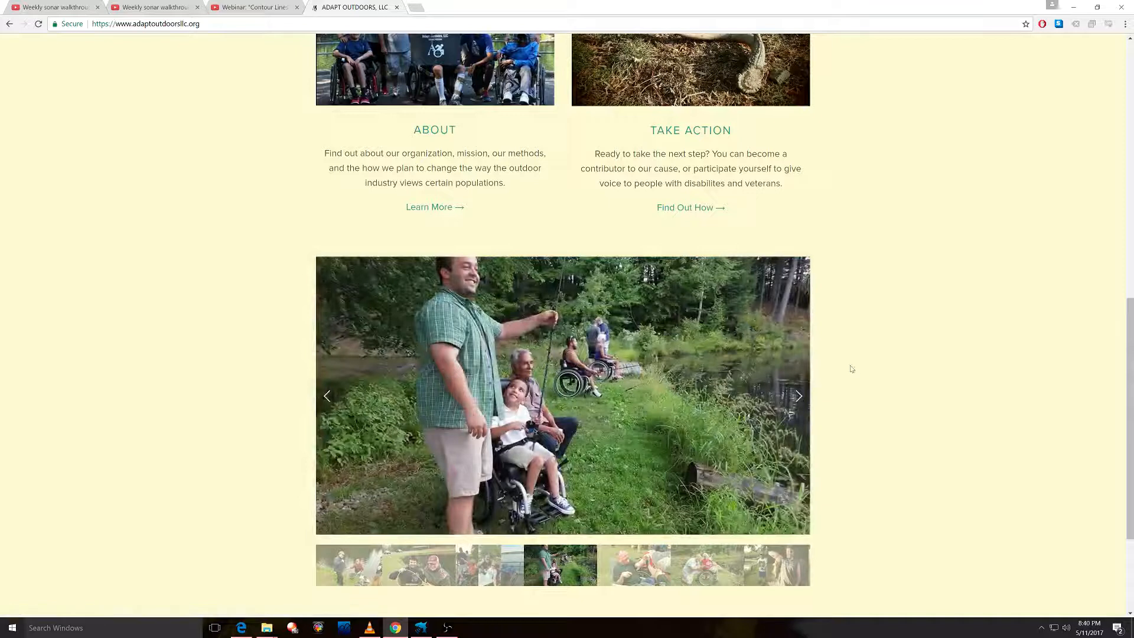
Return to the top, select the ADAPT OUTDOORS, LLC title, and bring up OBS.
scroll(852, 378, up, 10)
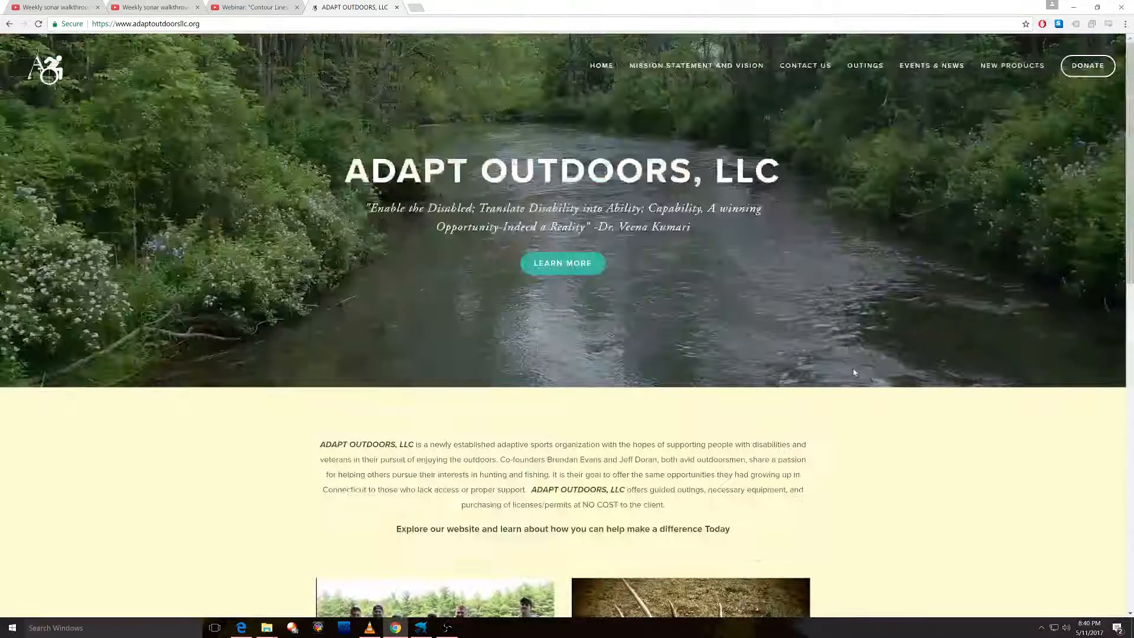
drag(343, 172, 781, 174)
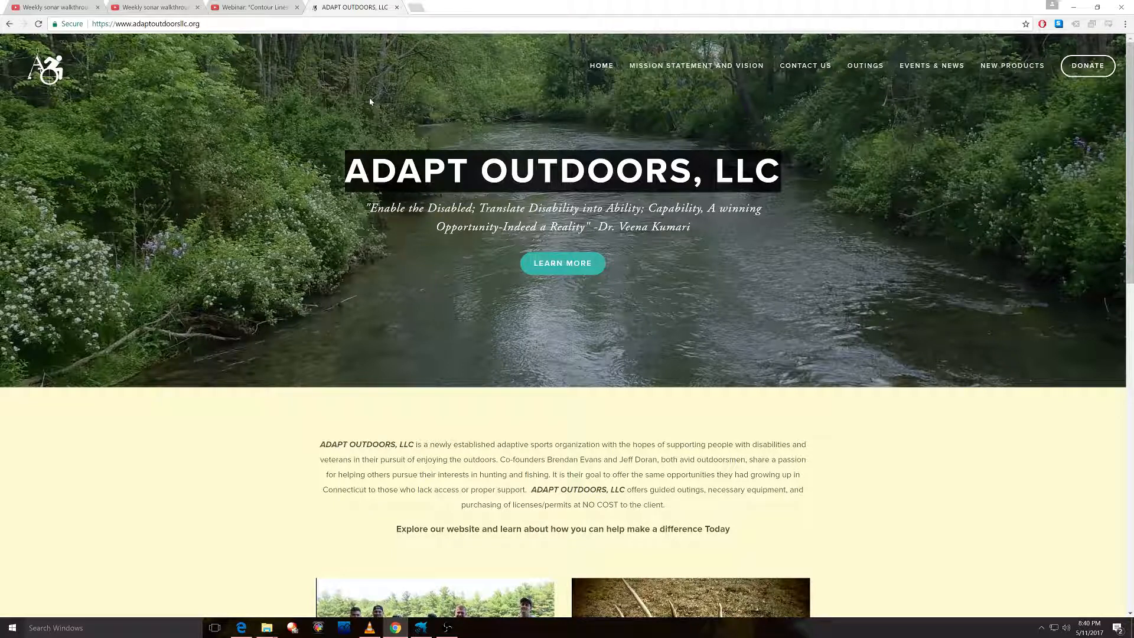
click(446, 627)
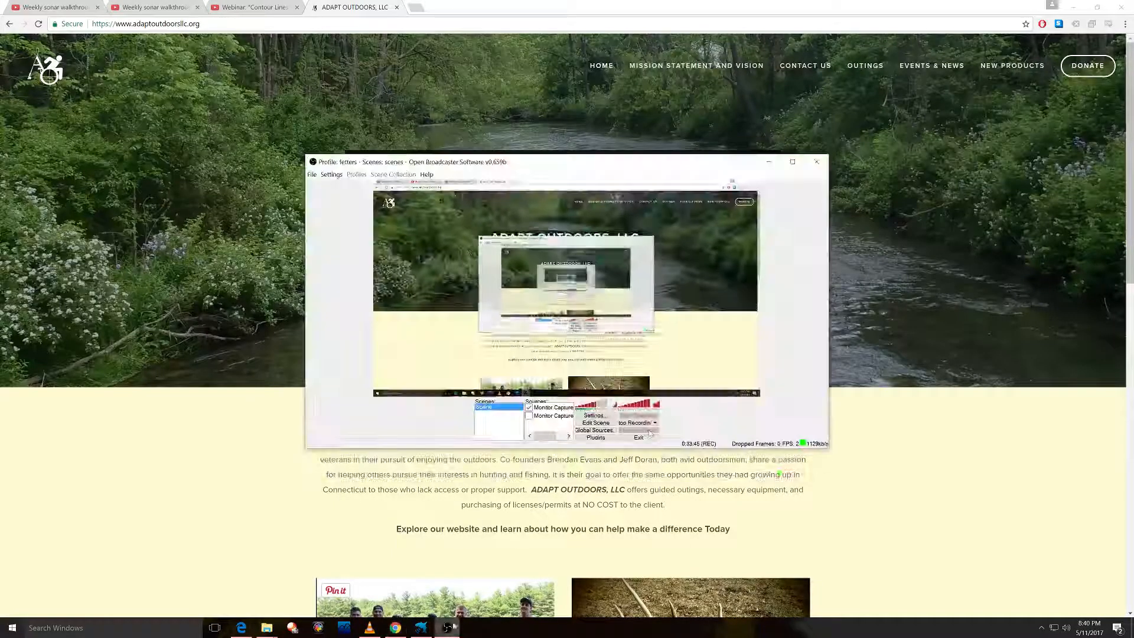